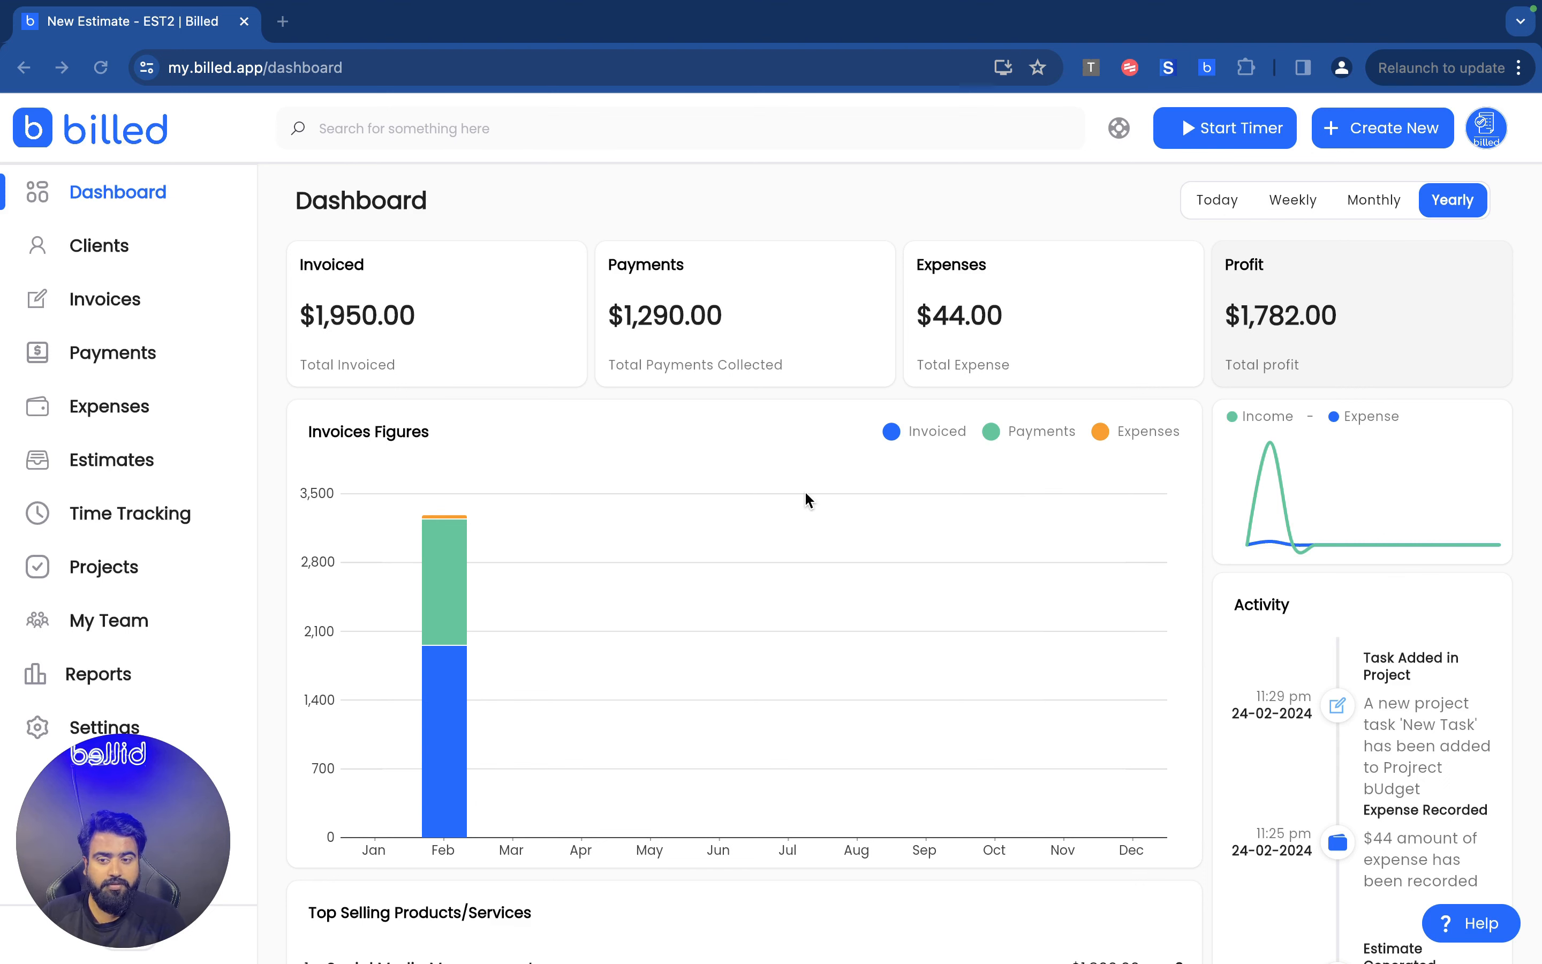
# Step: Examine the dashboard's totals, invoice chart, activity log, top-selling services, and recent and outstanding invoices
pyautogui.scroll(-2, 806, 494)
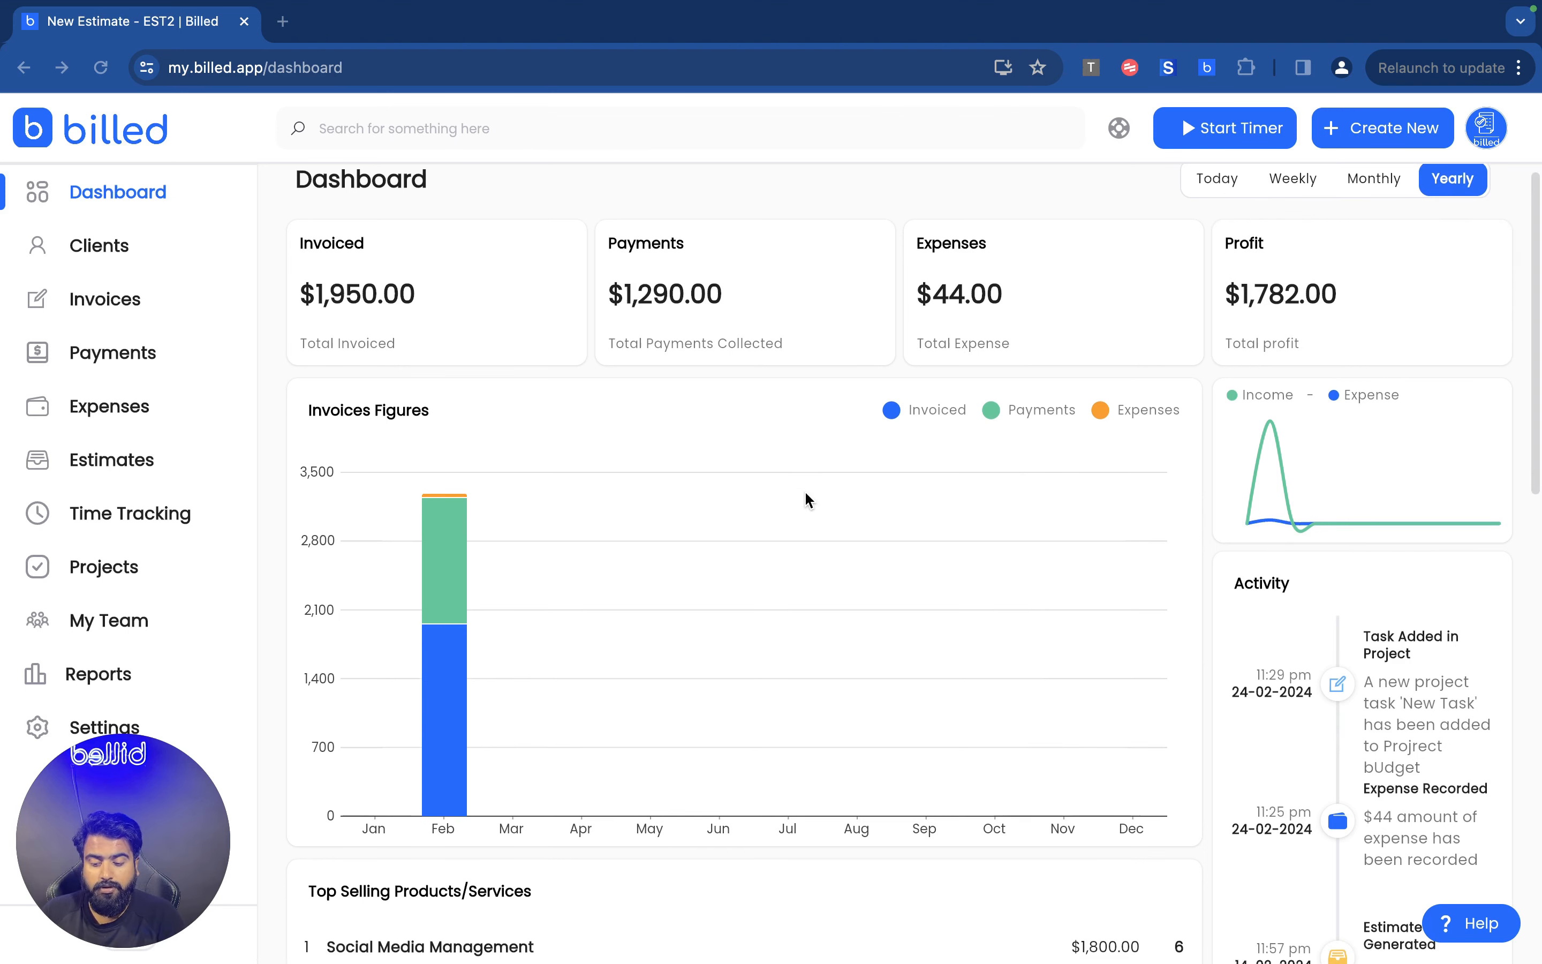
pyautogui.scroll(2, 806, 495)
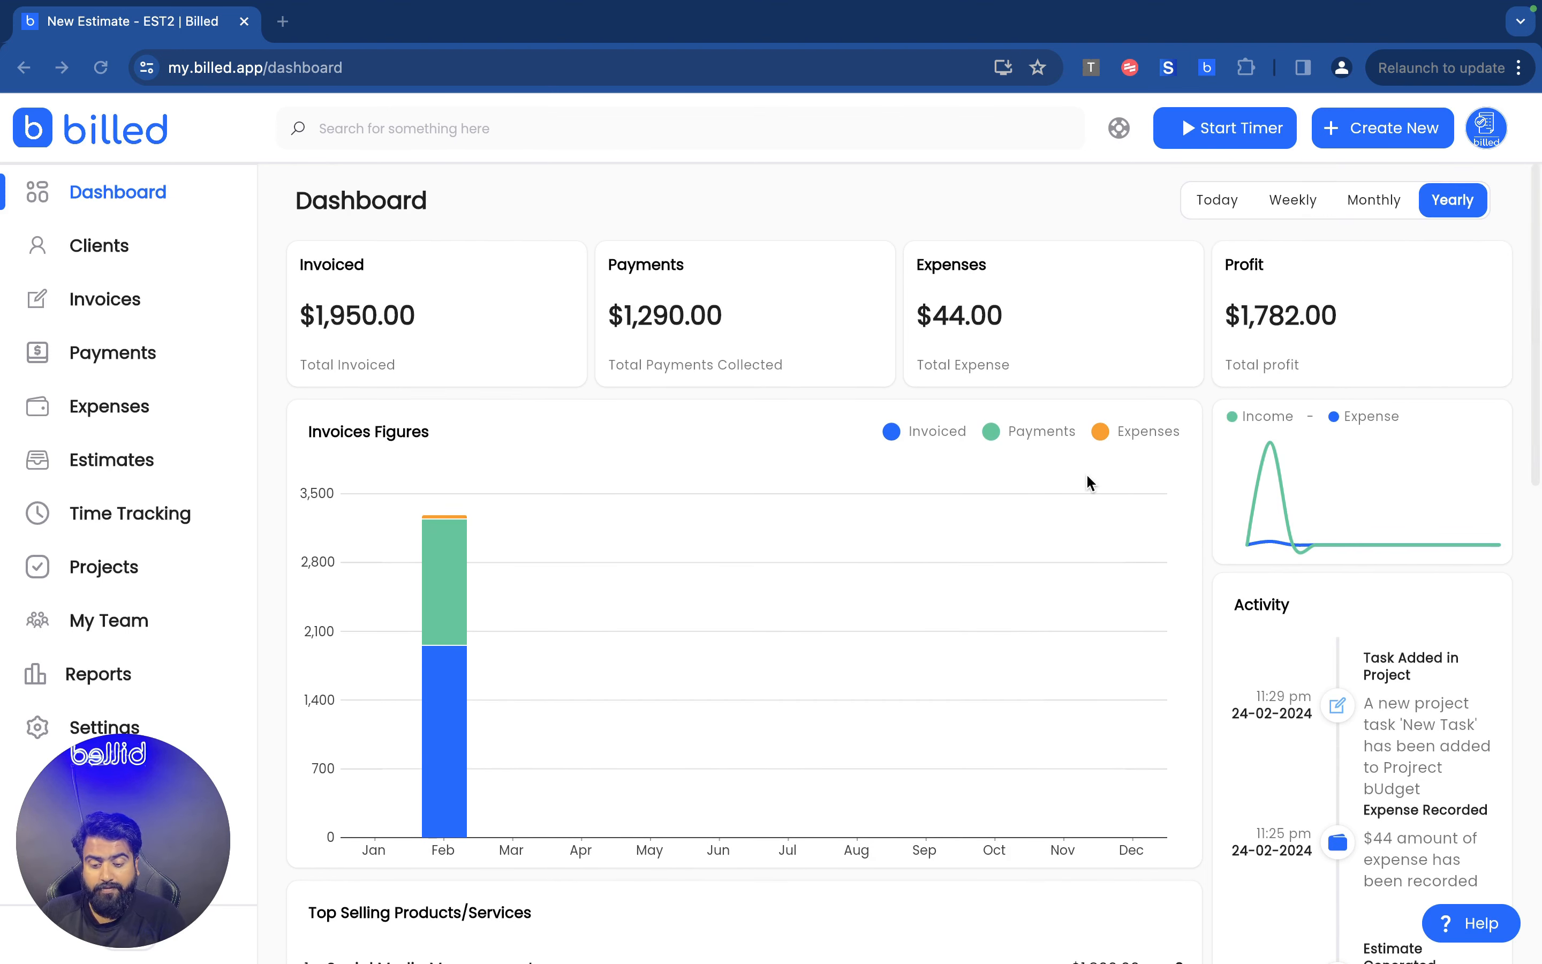
pyautogui.scroll(-8, 655, 538)
pyautogui.scroll(-5, 1396, 577)
pyautogui.scroll(6, 1395, 578)
pyautogui.scroll(-3, 1368, 603)
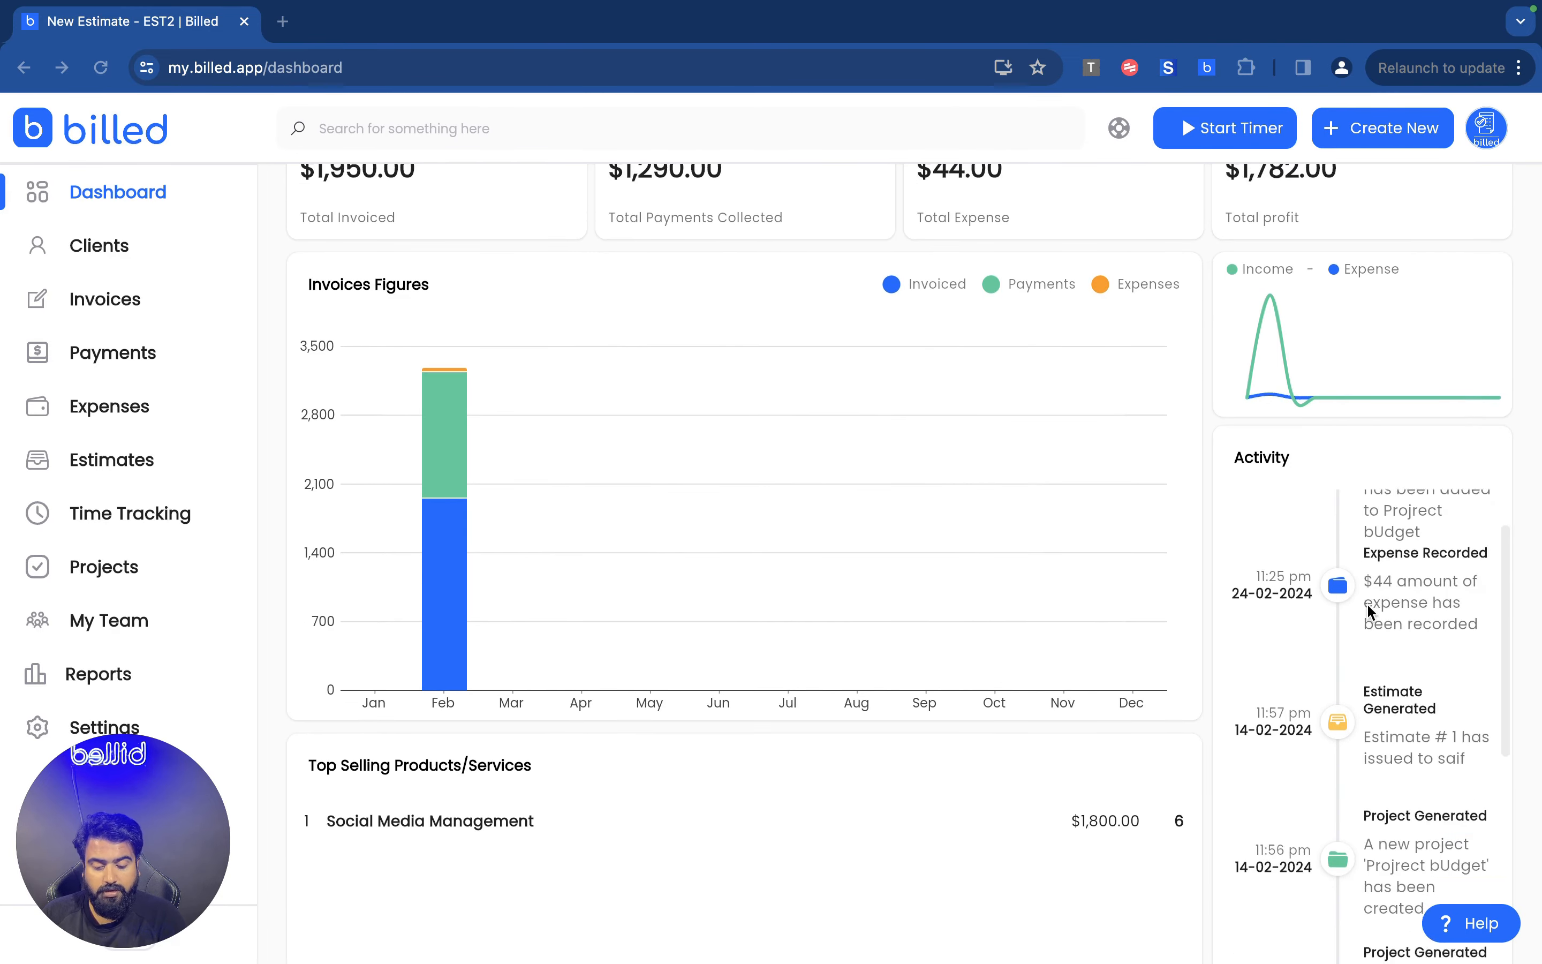
pyautogui.scroll(3, 1367, 593)
pyautogui.scroll(-3, 1211, 504)
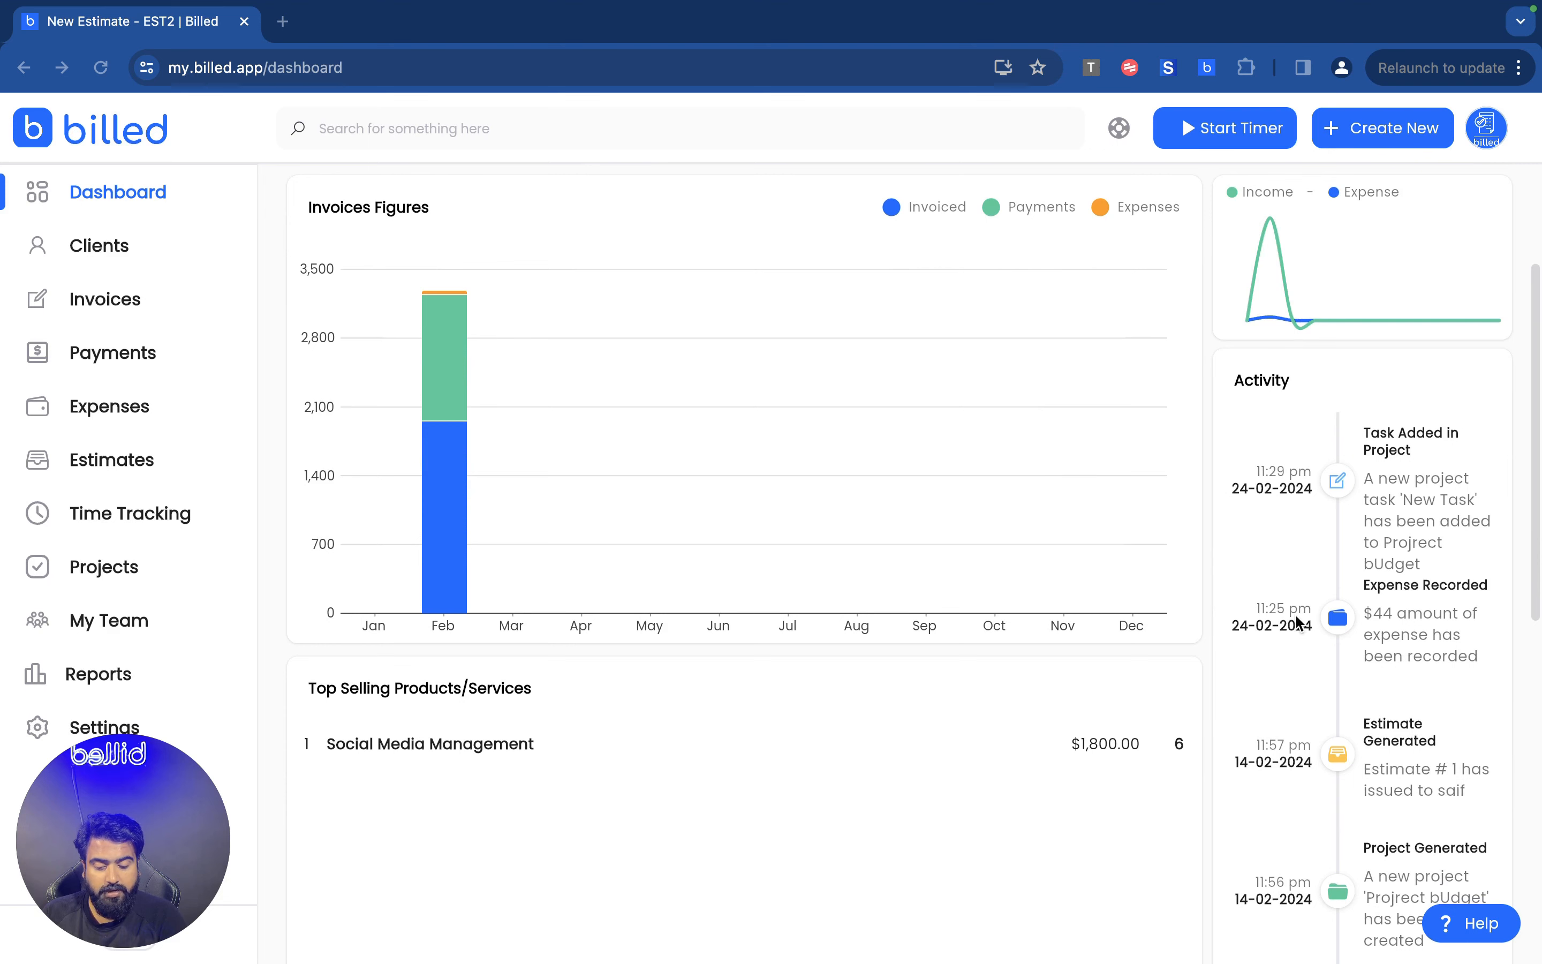
pyautogui.scroll(-3, 1295, 613)
pyautogui.scroll(-8, 1146, 664)
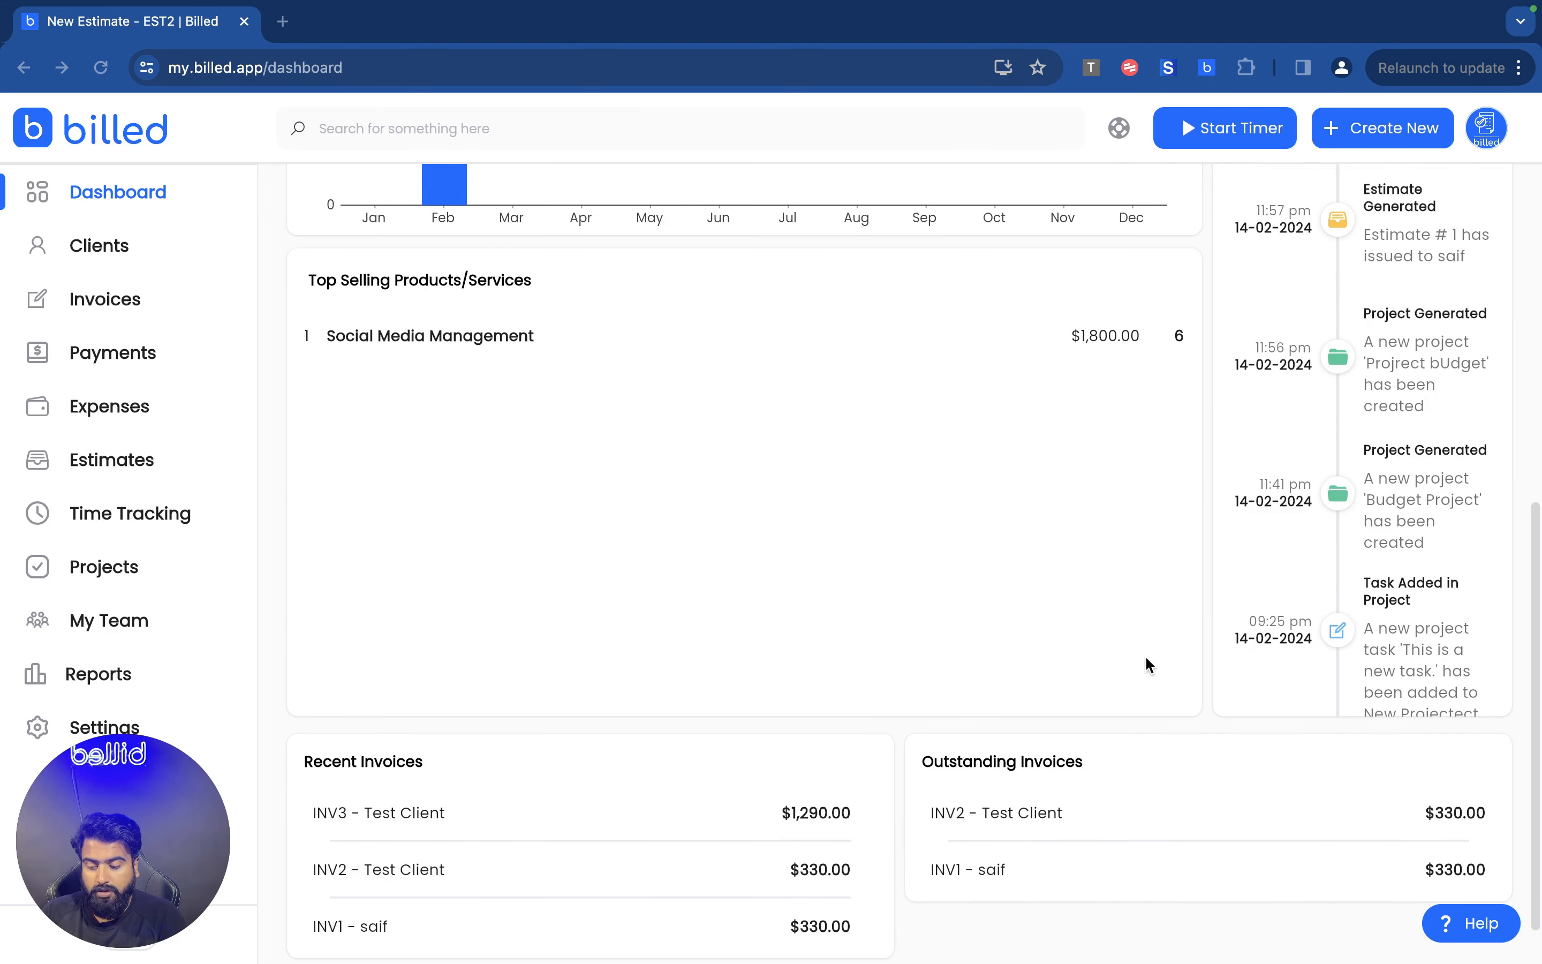
pyautogui.scroll(-2, 535, 424)
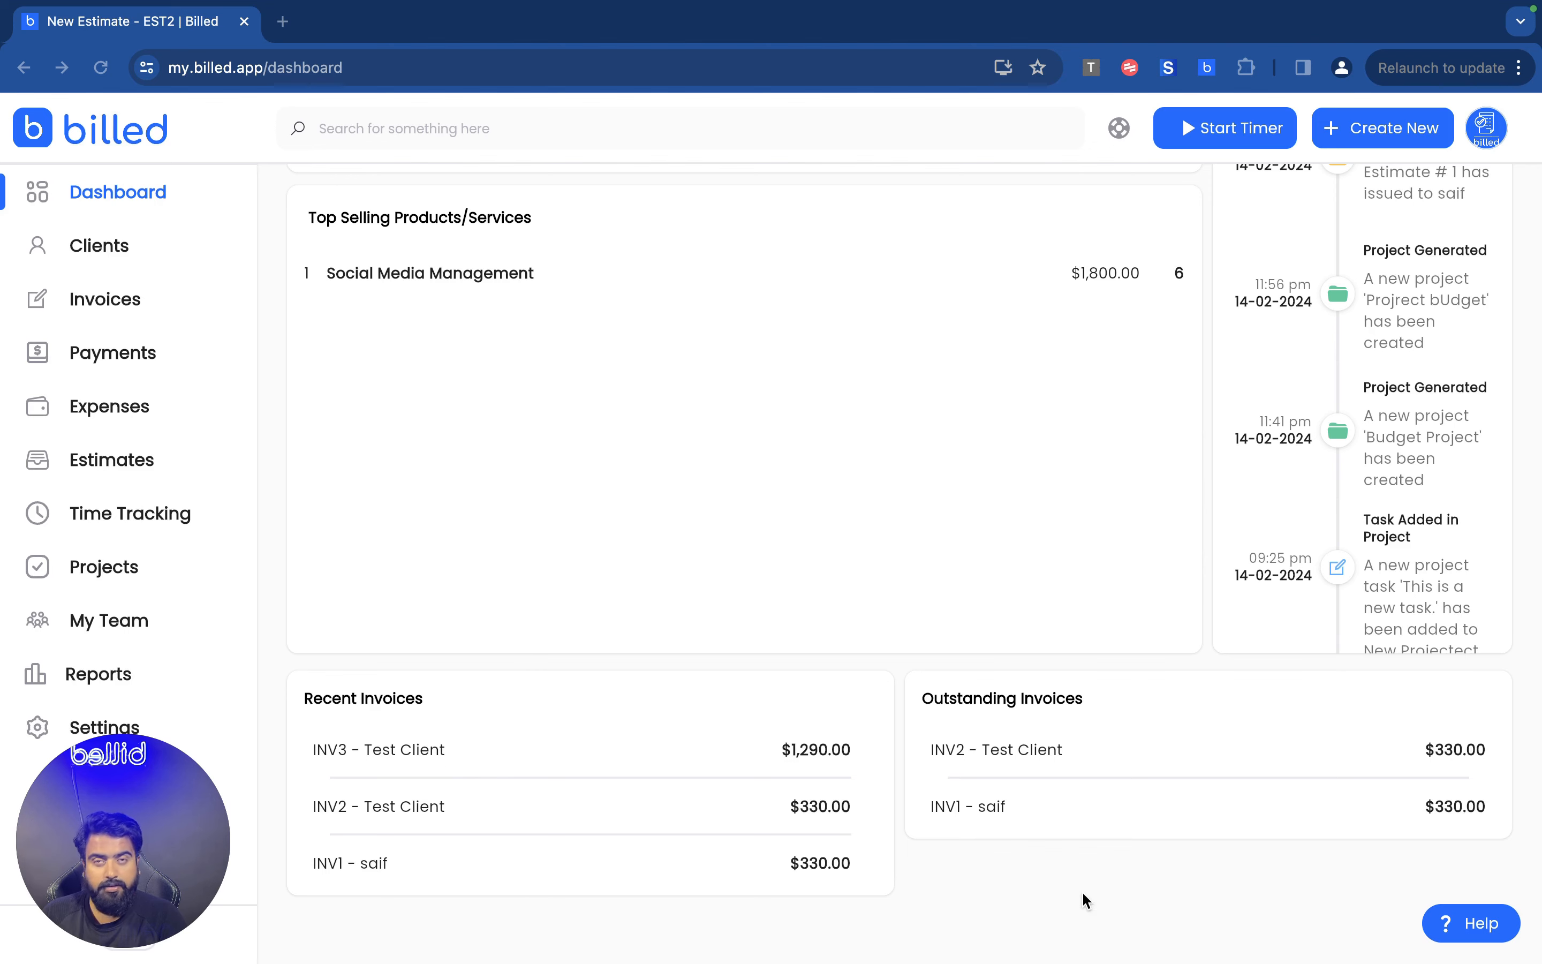
pyautogui.scroll(10, 1118, 274)
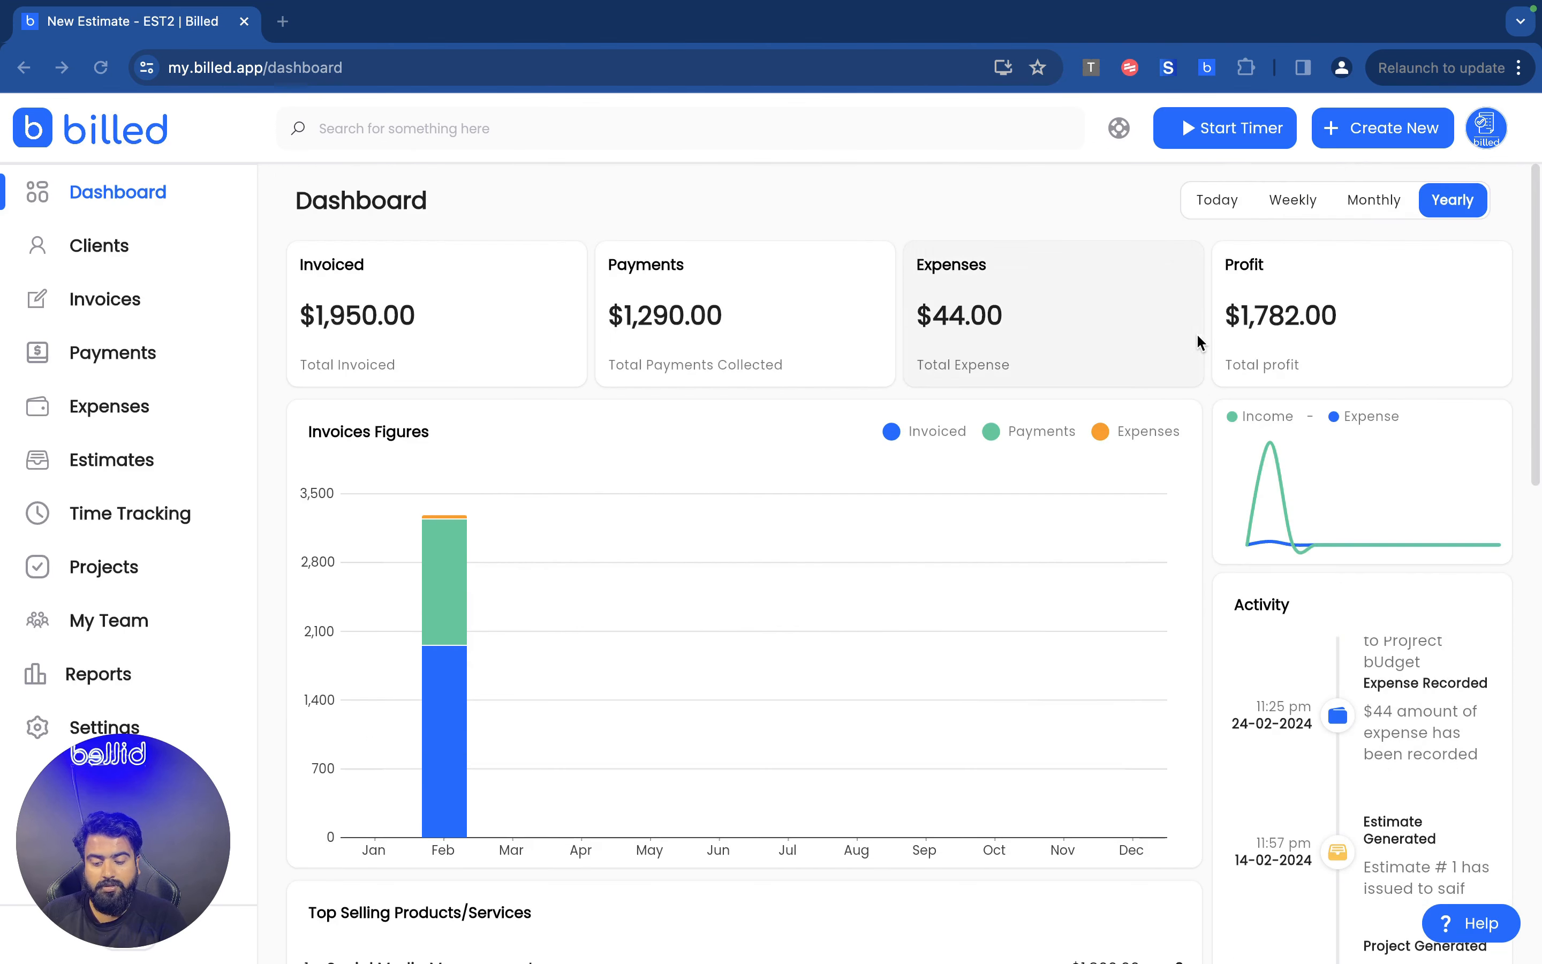
# Step: View the dashboard figures for the Weekly, Today and Monthly periods, finishing on Monthly
pyautogui.click(1287, 201)
pyautogui.click(1214, 200)
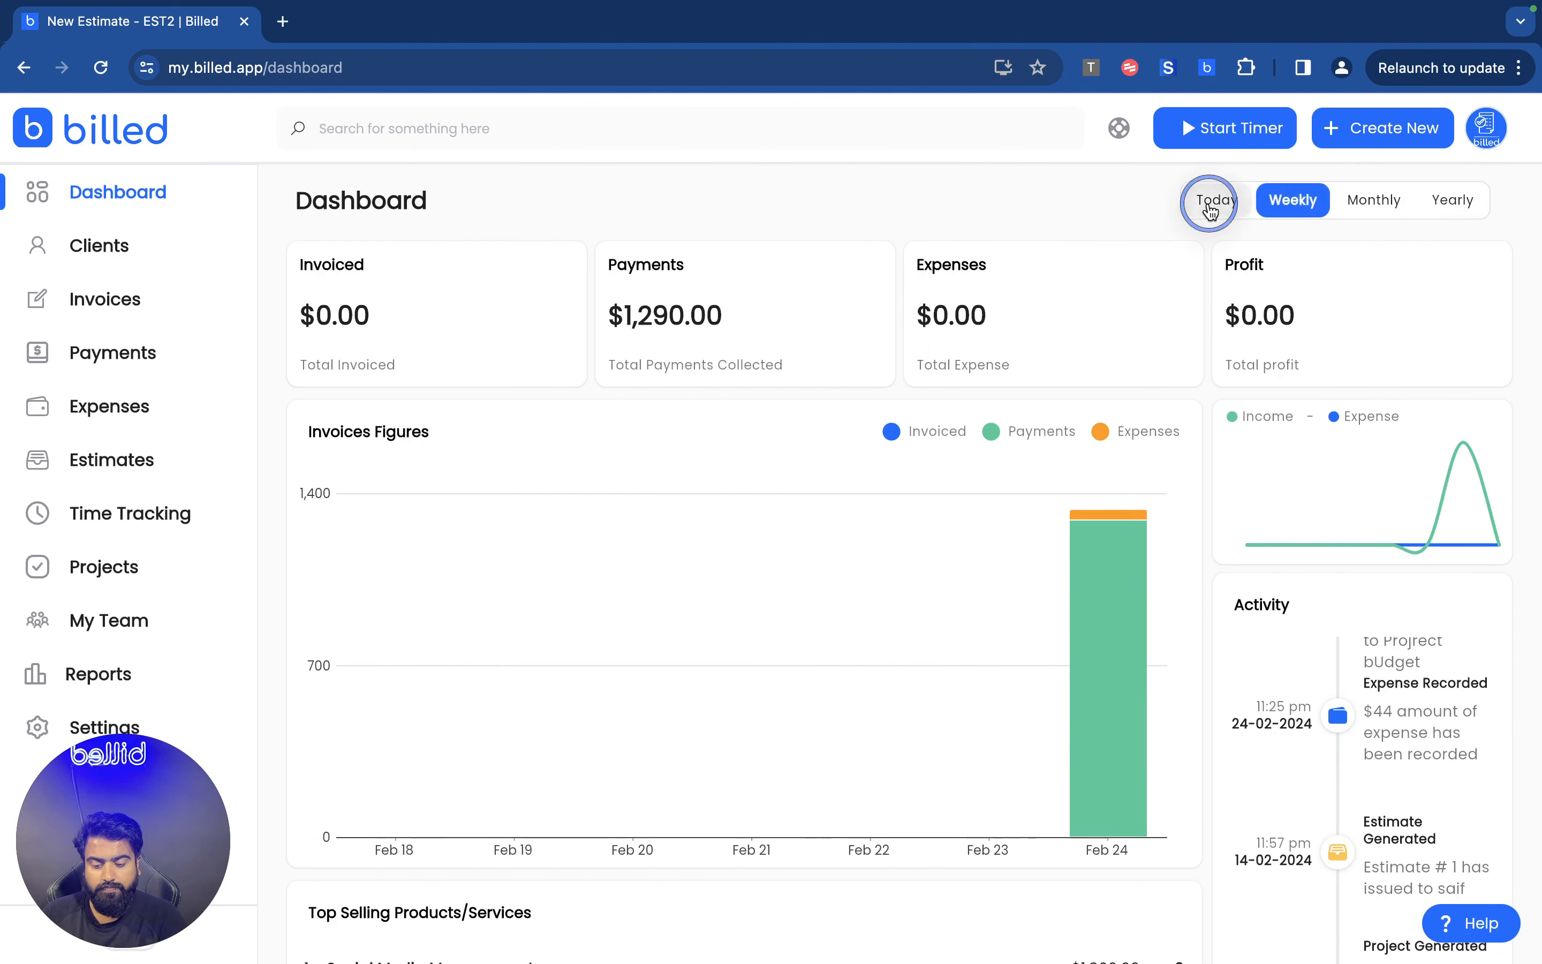
pyautogui.click(1377, 200)
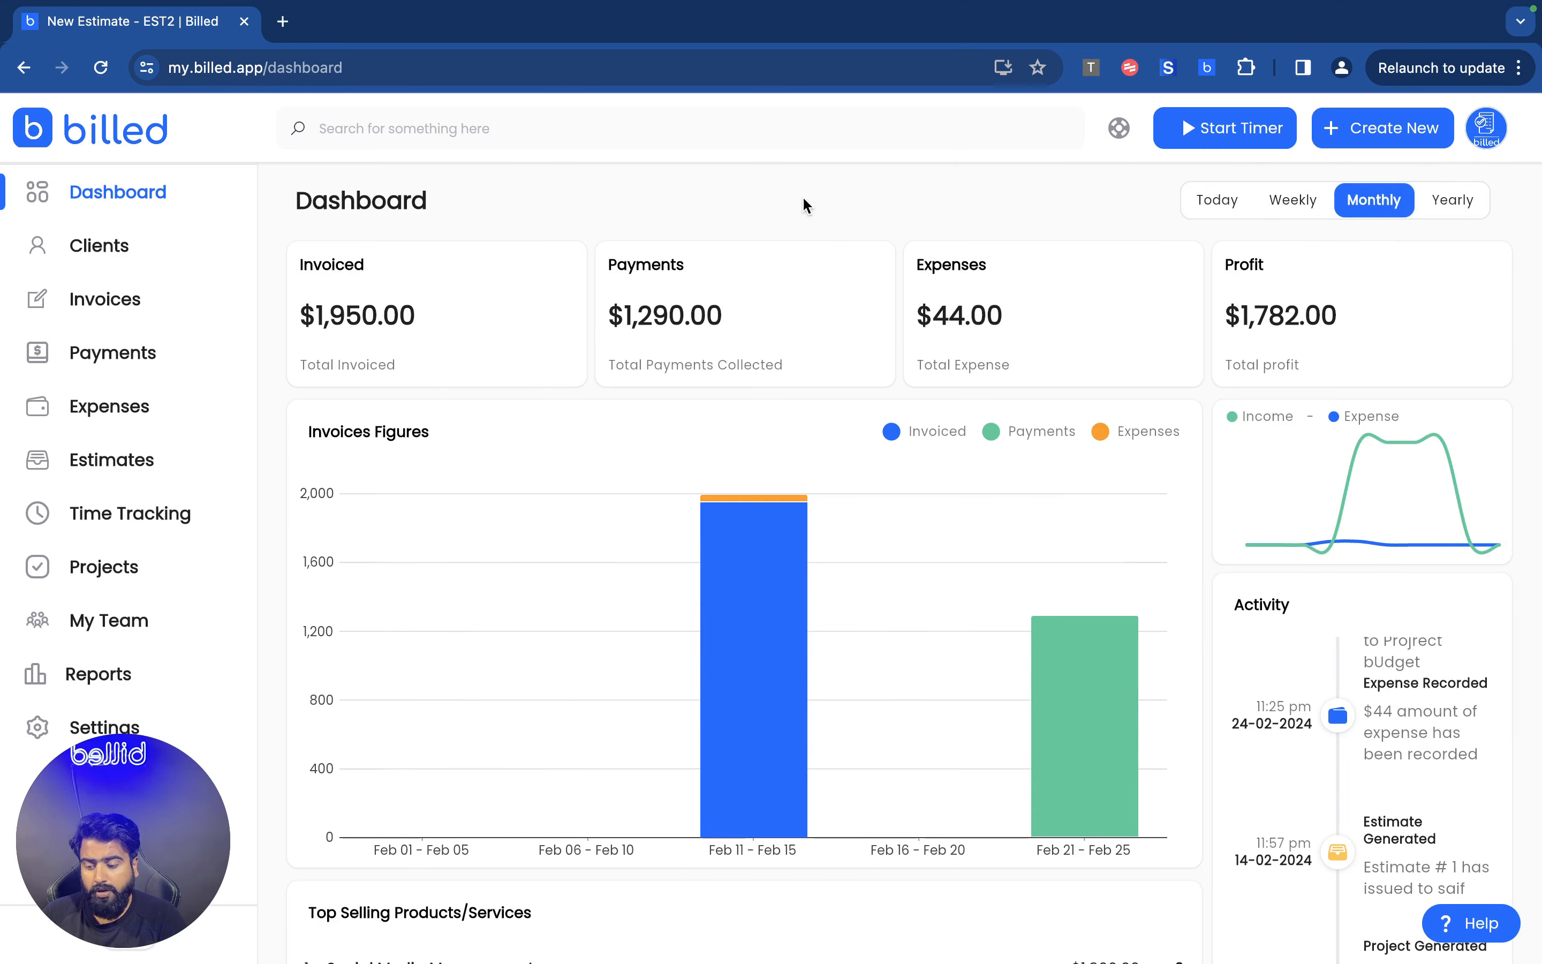
# Step: Open an existing client's details from the global search and close them without changes
pyautogui.click(559, 129)
pyautogui.click(398, 183)
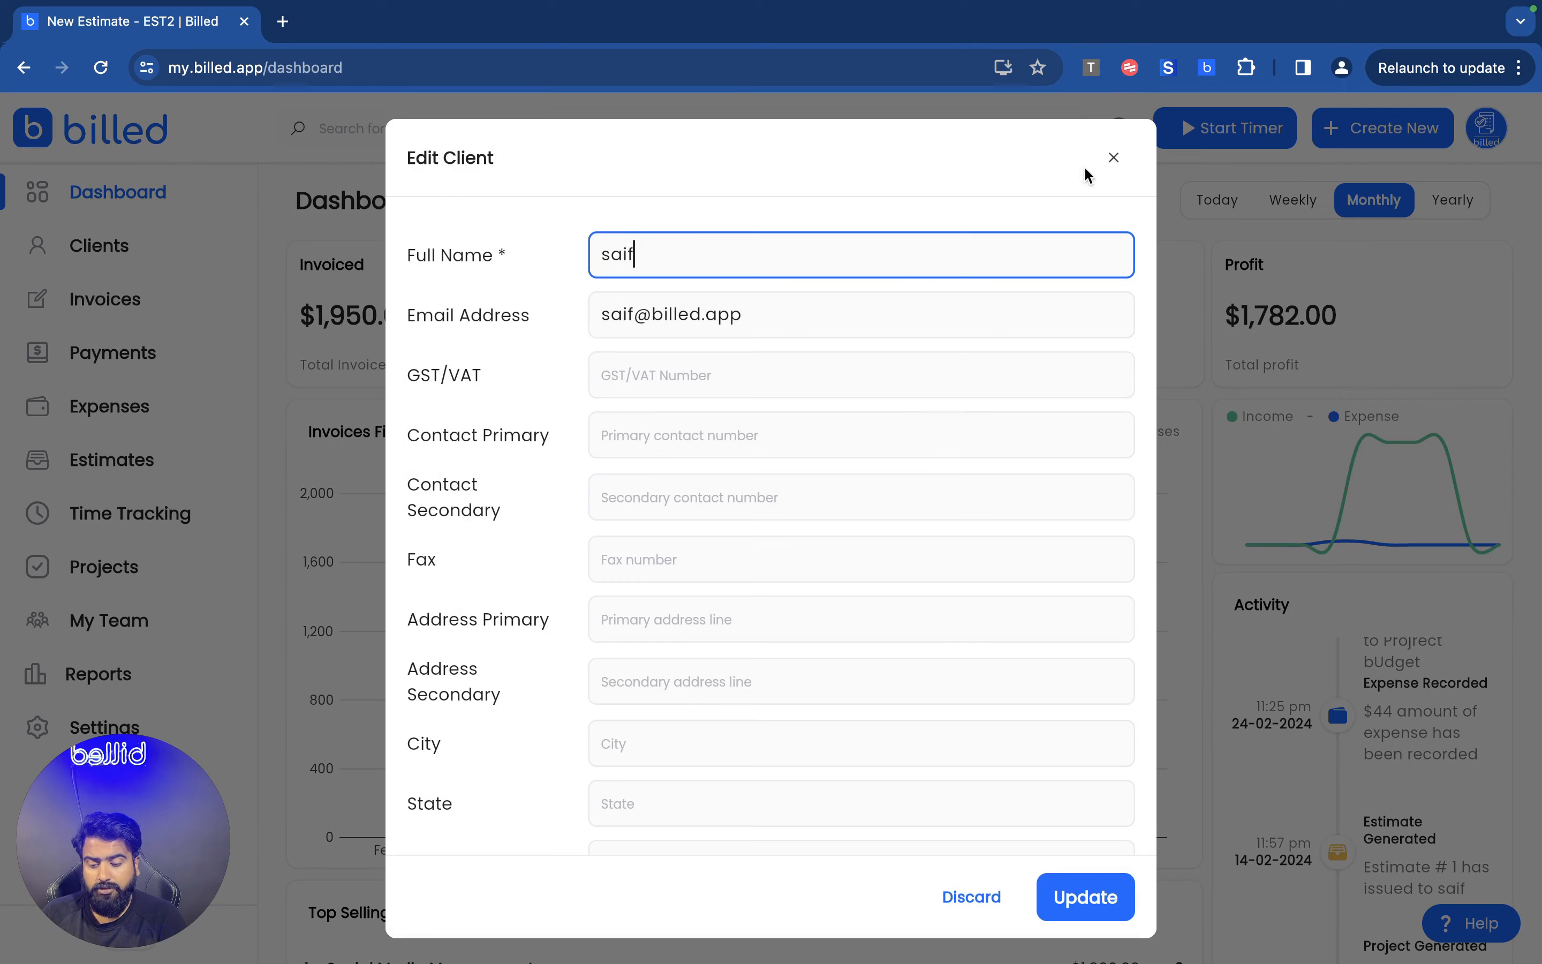
pyautogui.click(1113, 158)
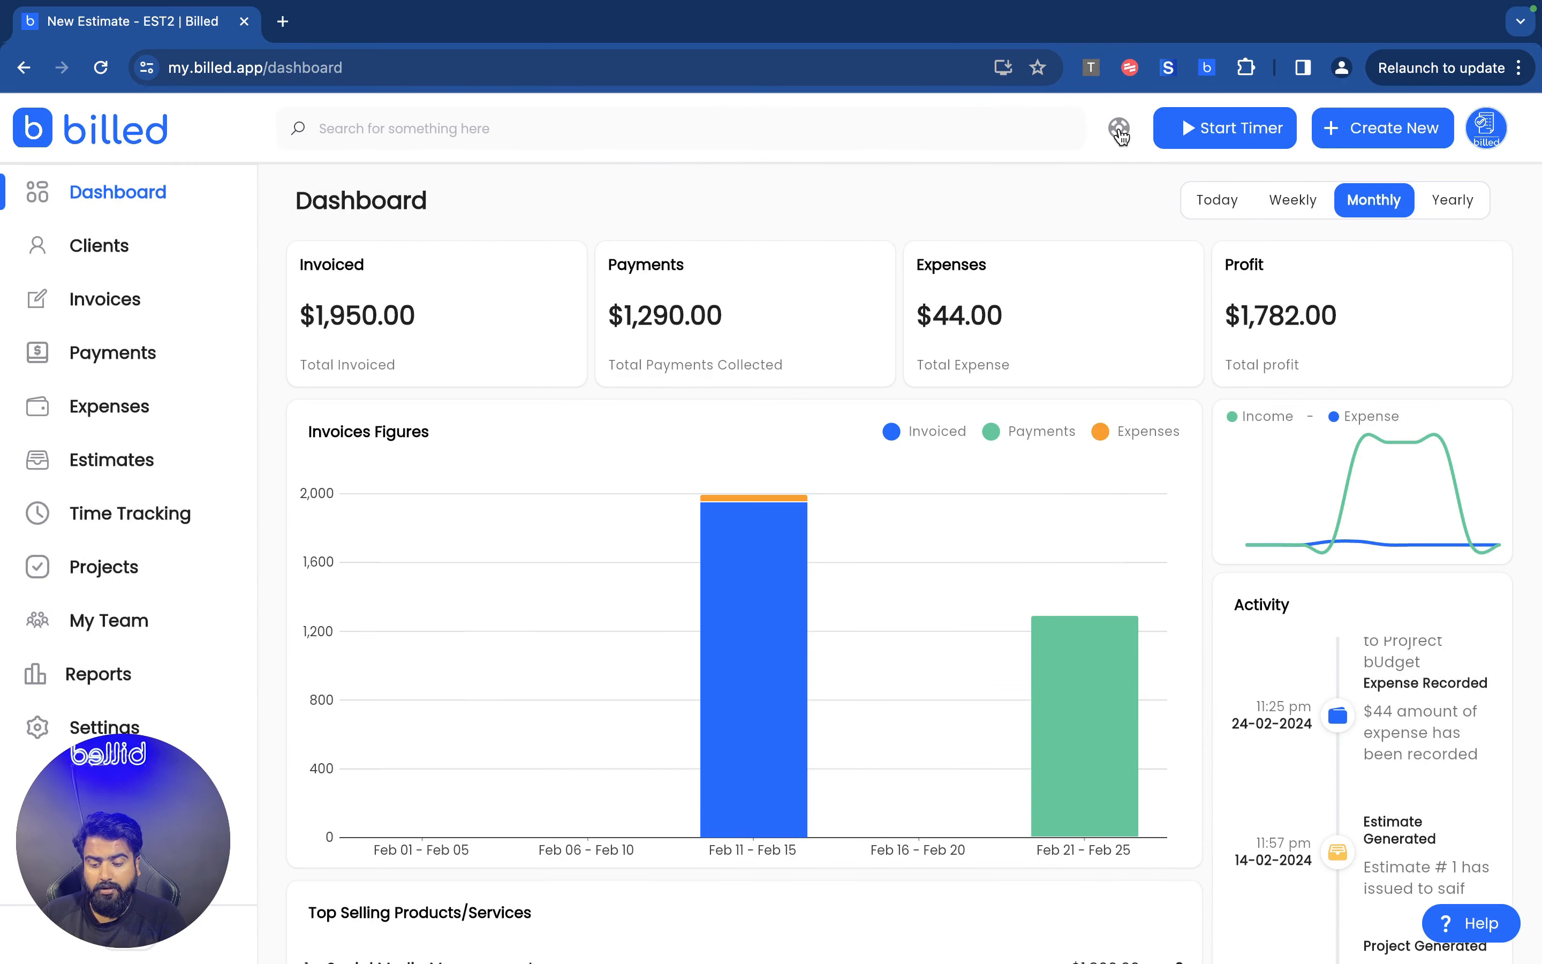
# Step: Check which record types can be newly created from the dashboard
pyautogui.click(1359, 136)
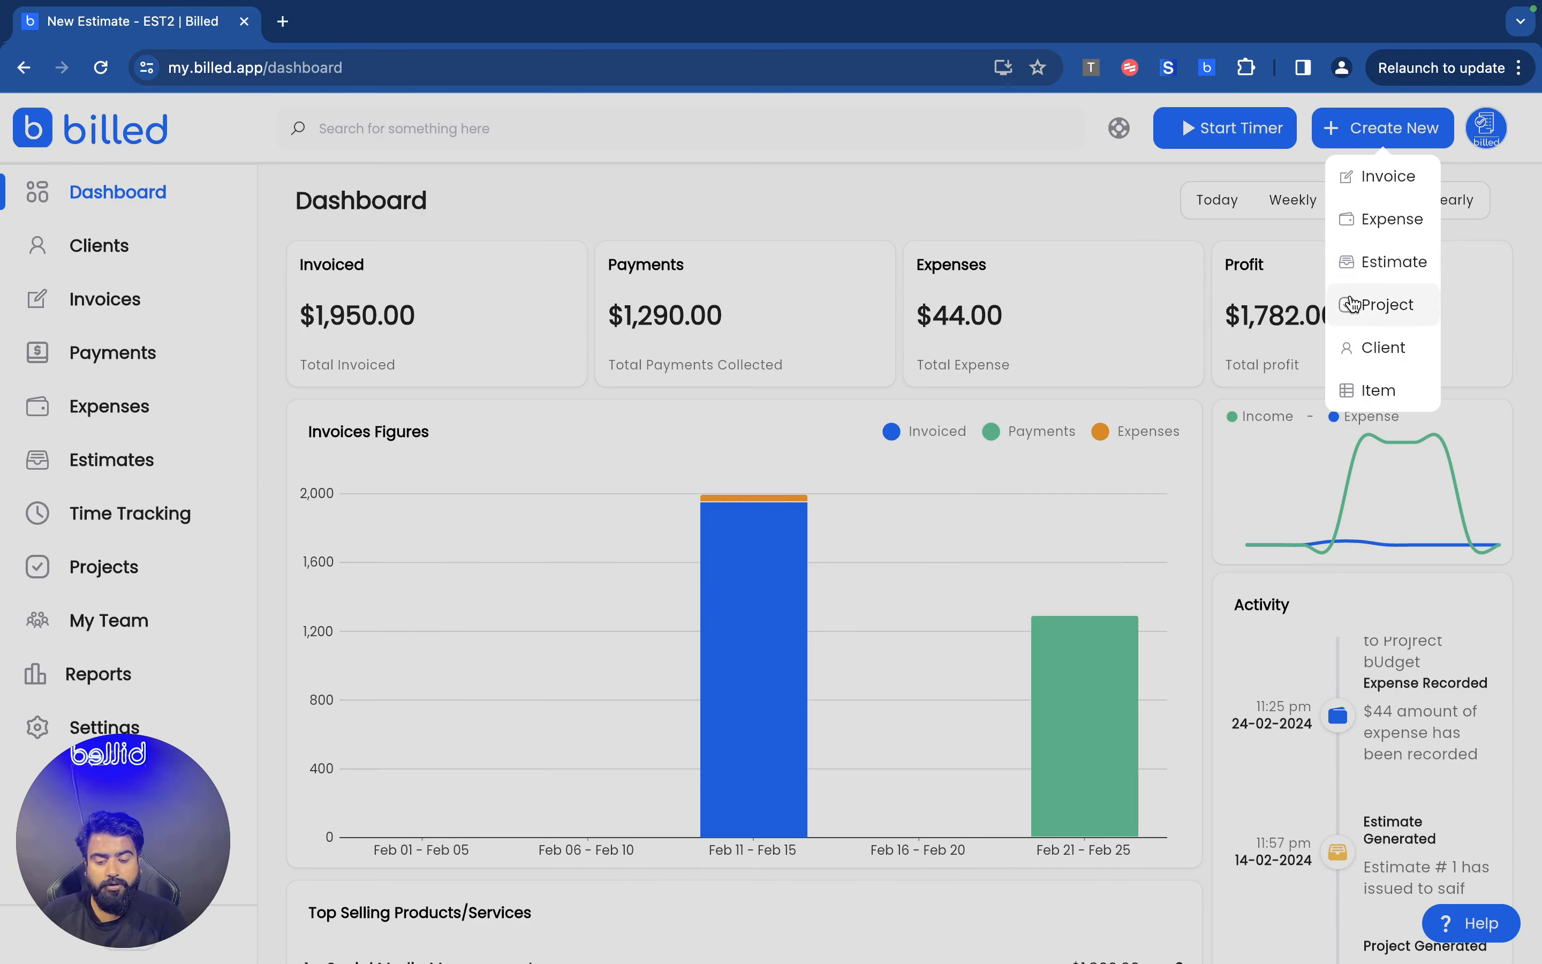
pyautogui.click(994, 217)
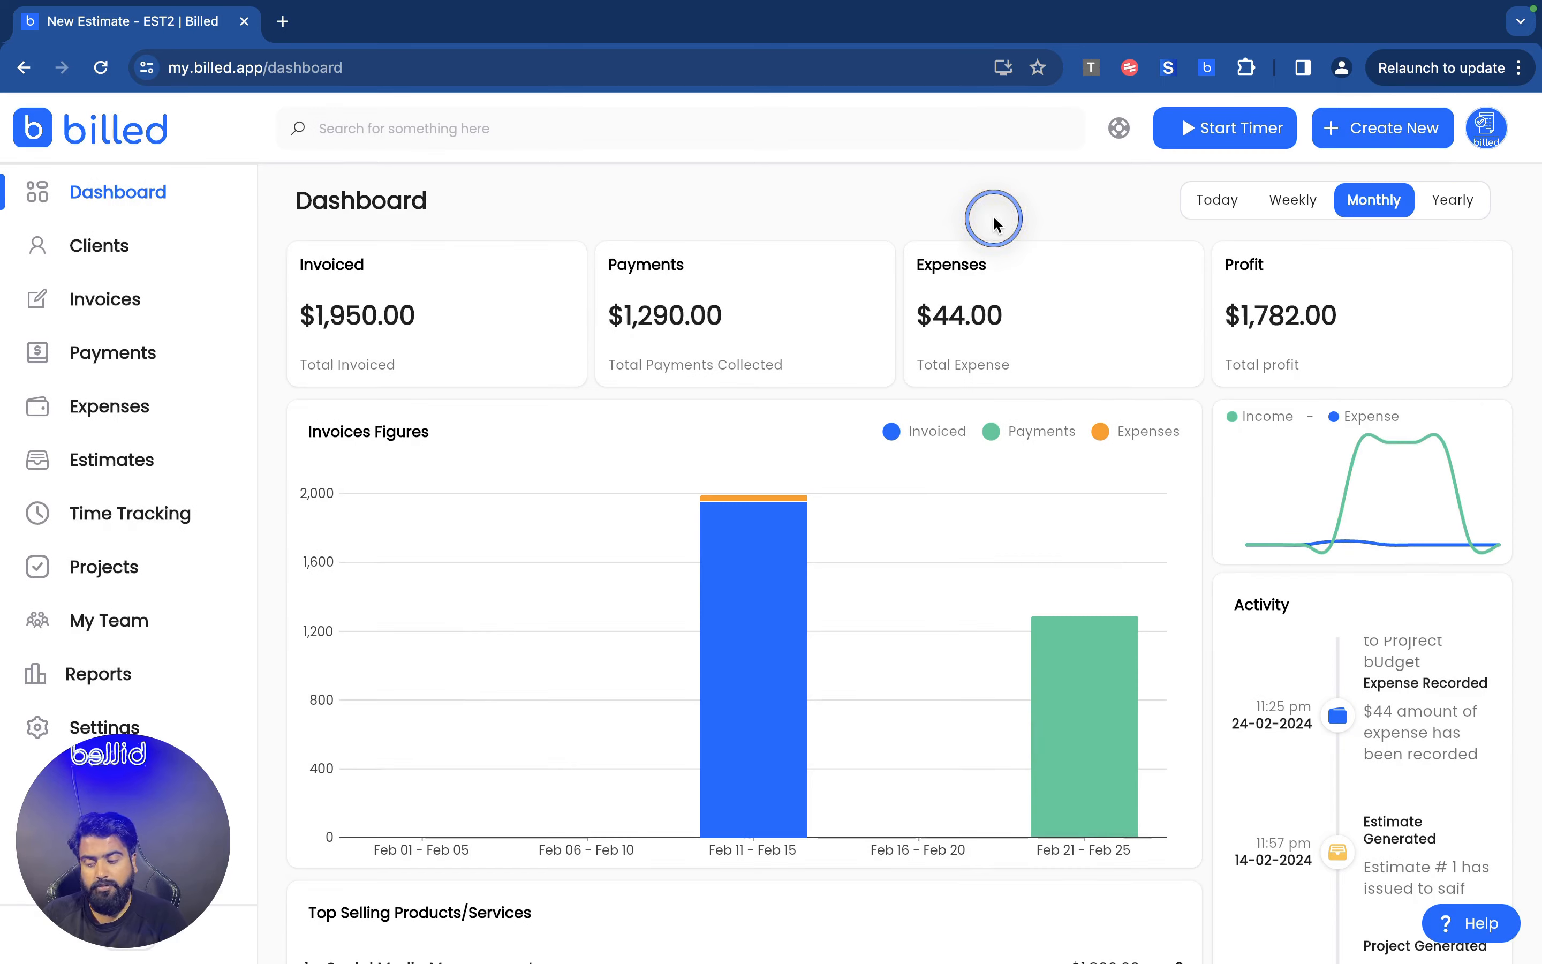
# Step: Open the first client in the client list and review their estimates, expenses, projects and the records that can be created for them
pyautogui.click(103, 245)
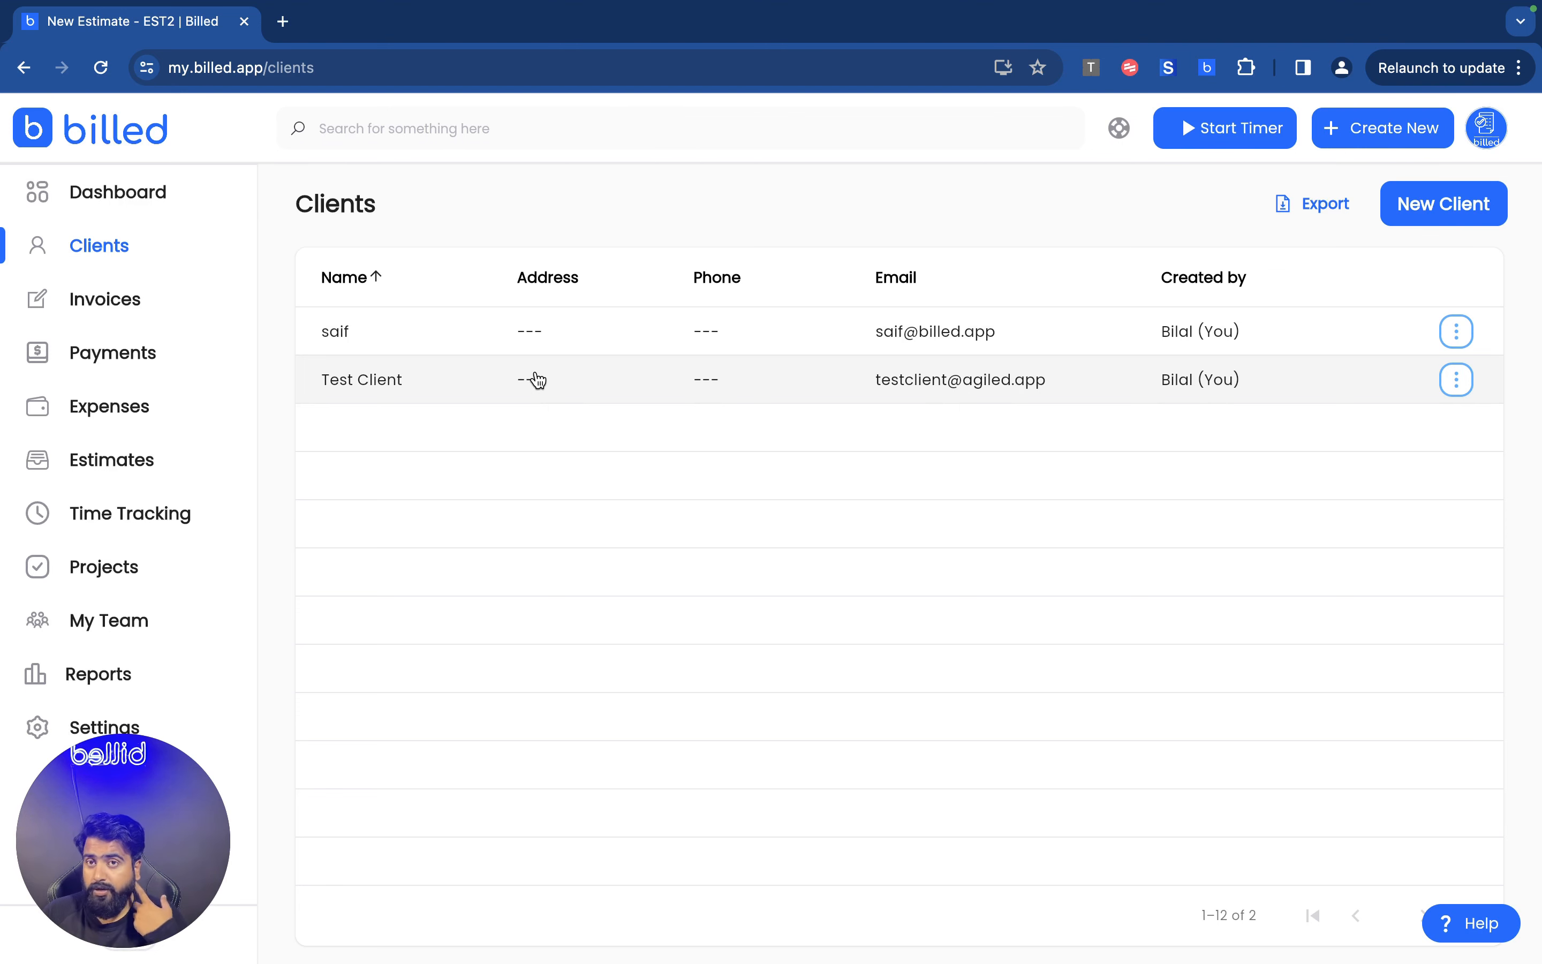
pyautogui.click(452, 337)
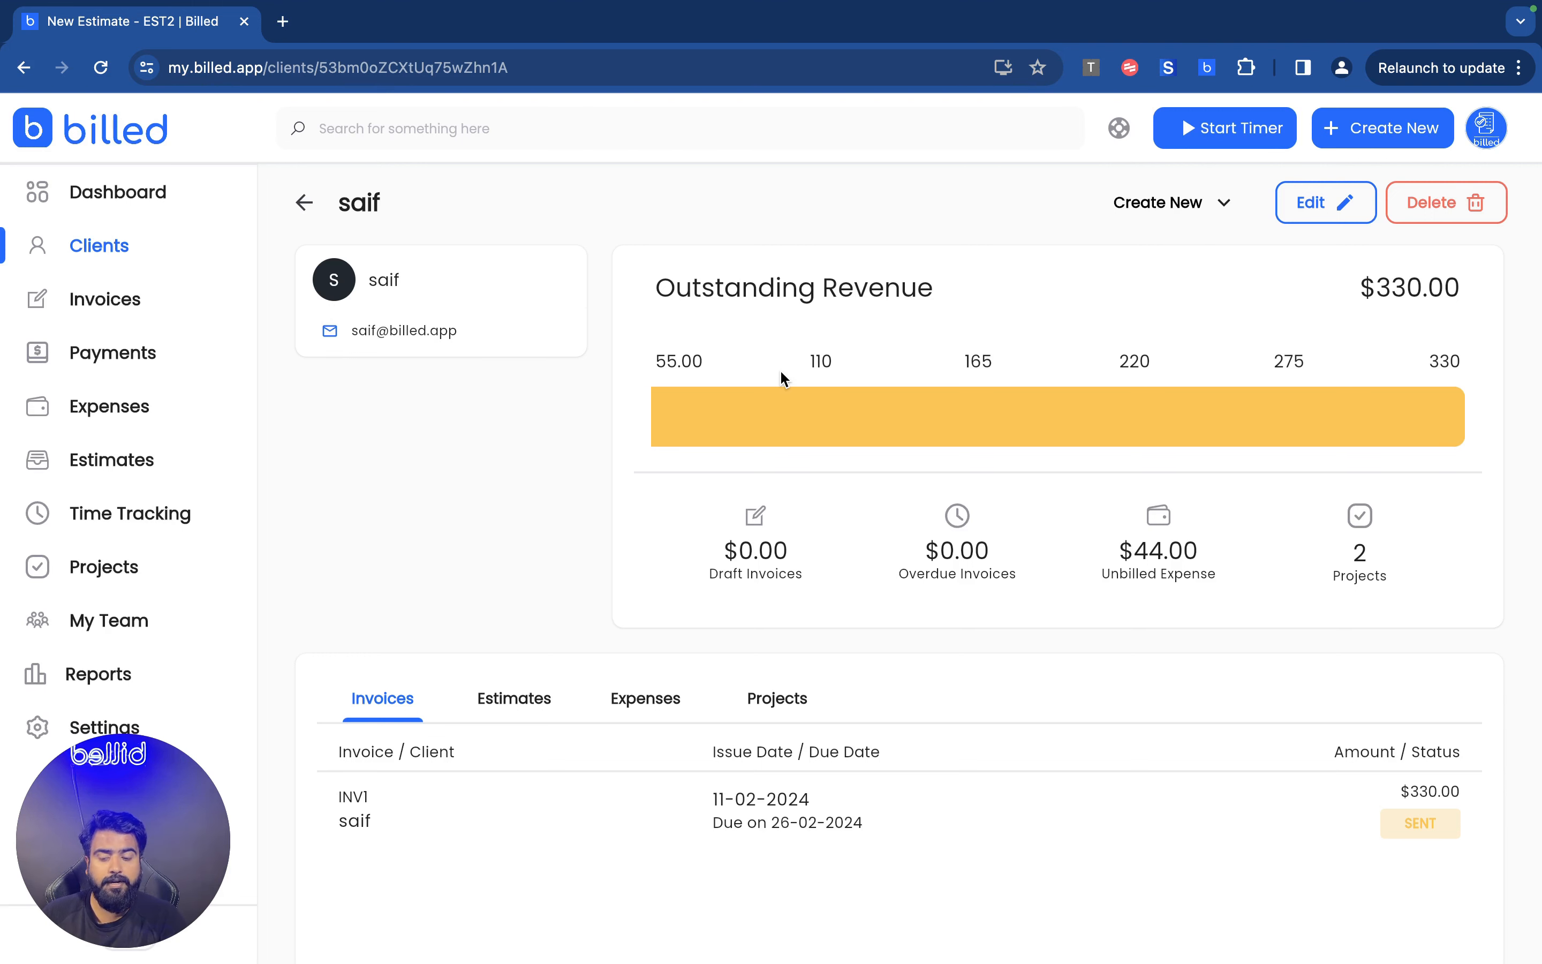
pyautogui.scroll(-2, 797, 383)
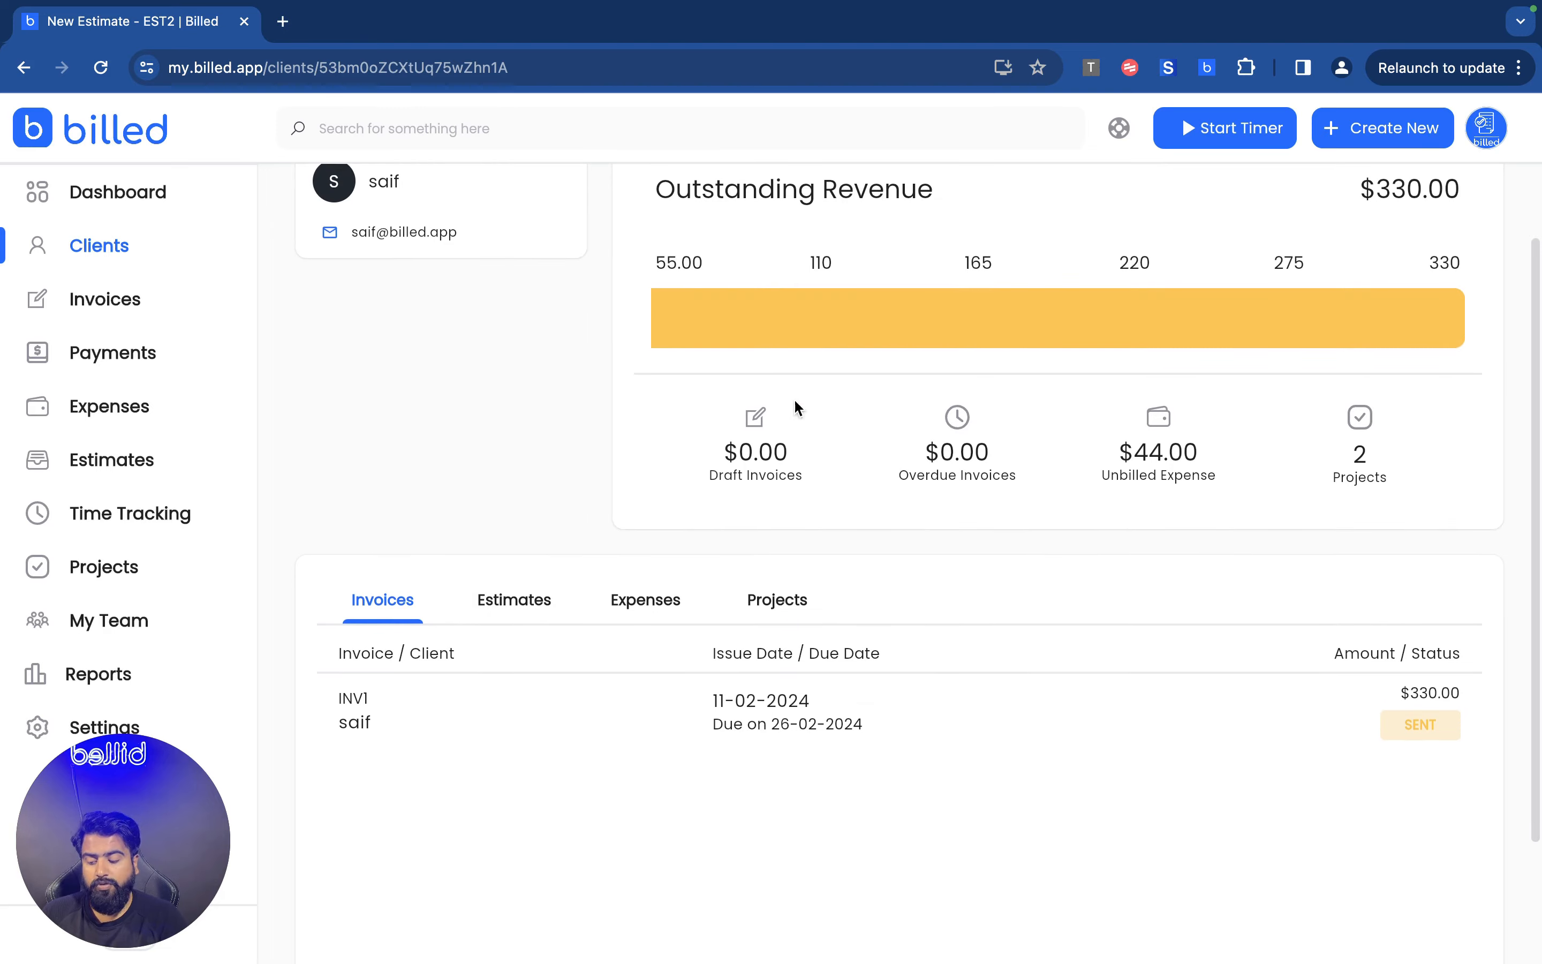
pyautogui.click(509, 604)
pyautogui.click(663, 603)
pyautogui.click(784, 608)
pyautogui.scroll(2, 545, 512)
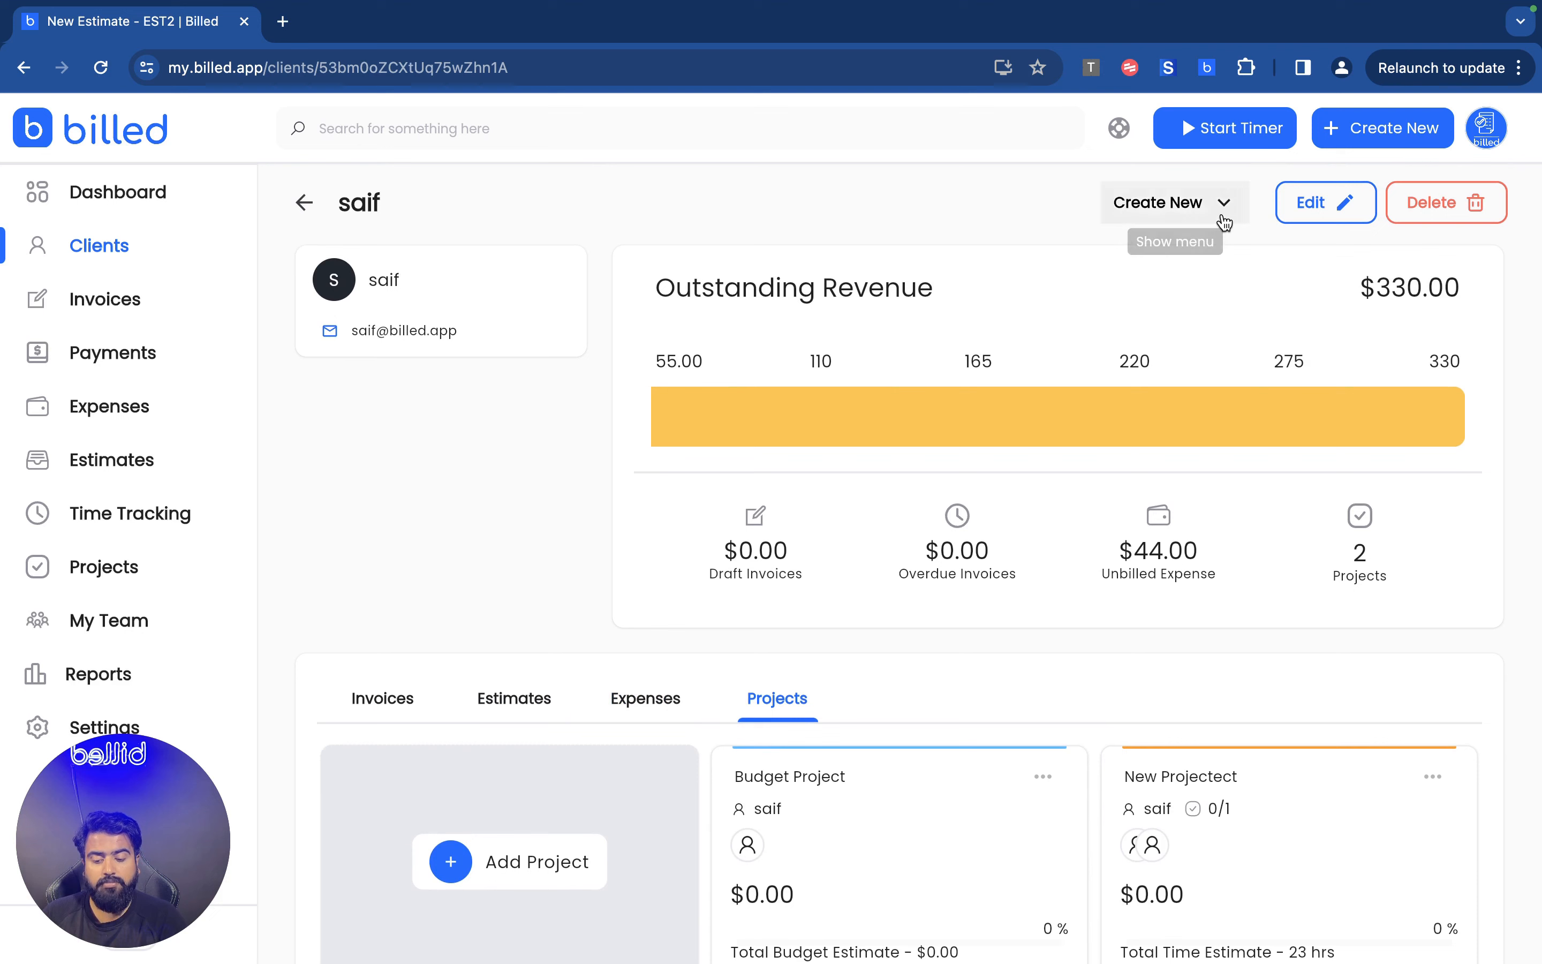
pyautogui.click(1223, 203)
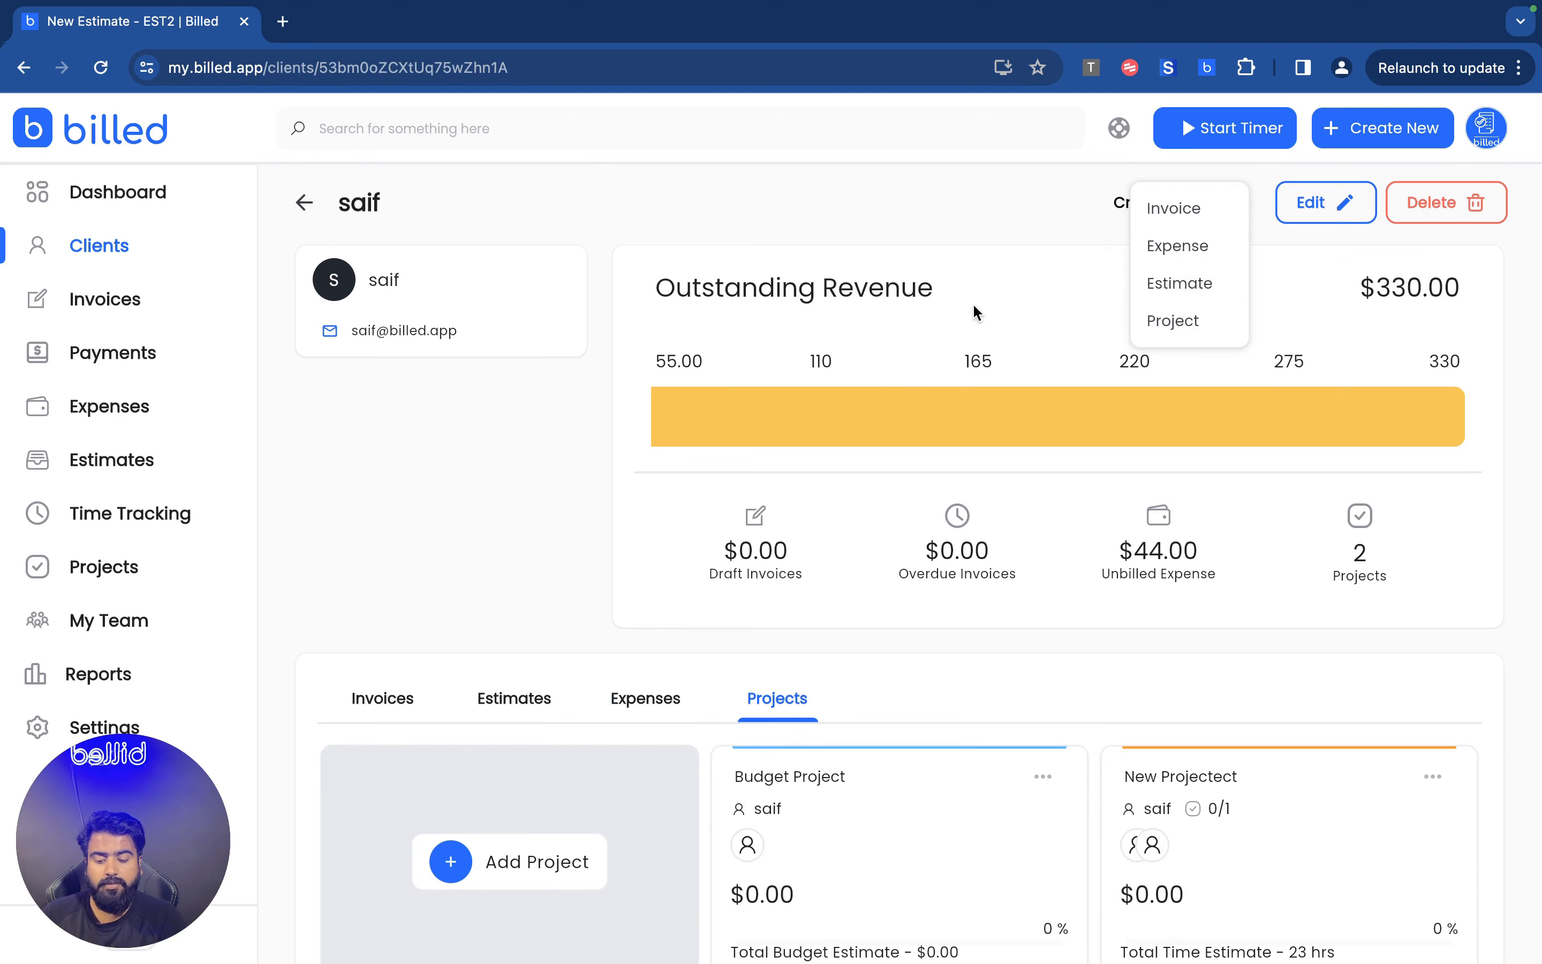
pyautogui.click(551, 446)
# Step: Review the invoice list with its payment status, the recurring templates and the available status filters
pyautogui.click(98, 301)
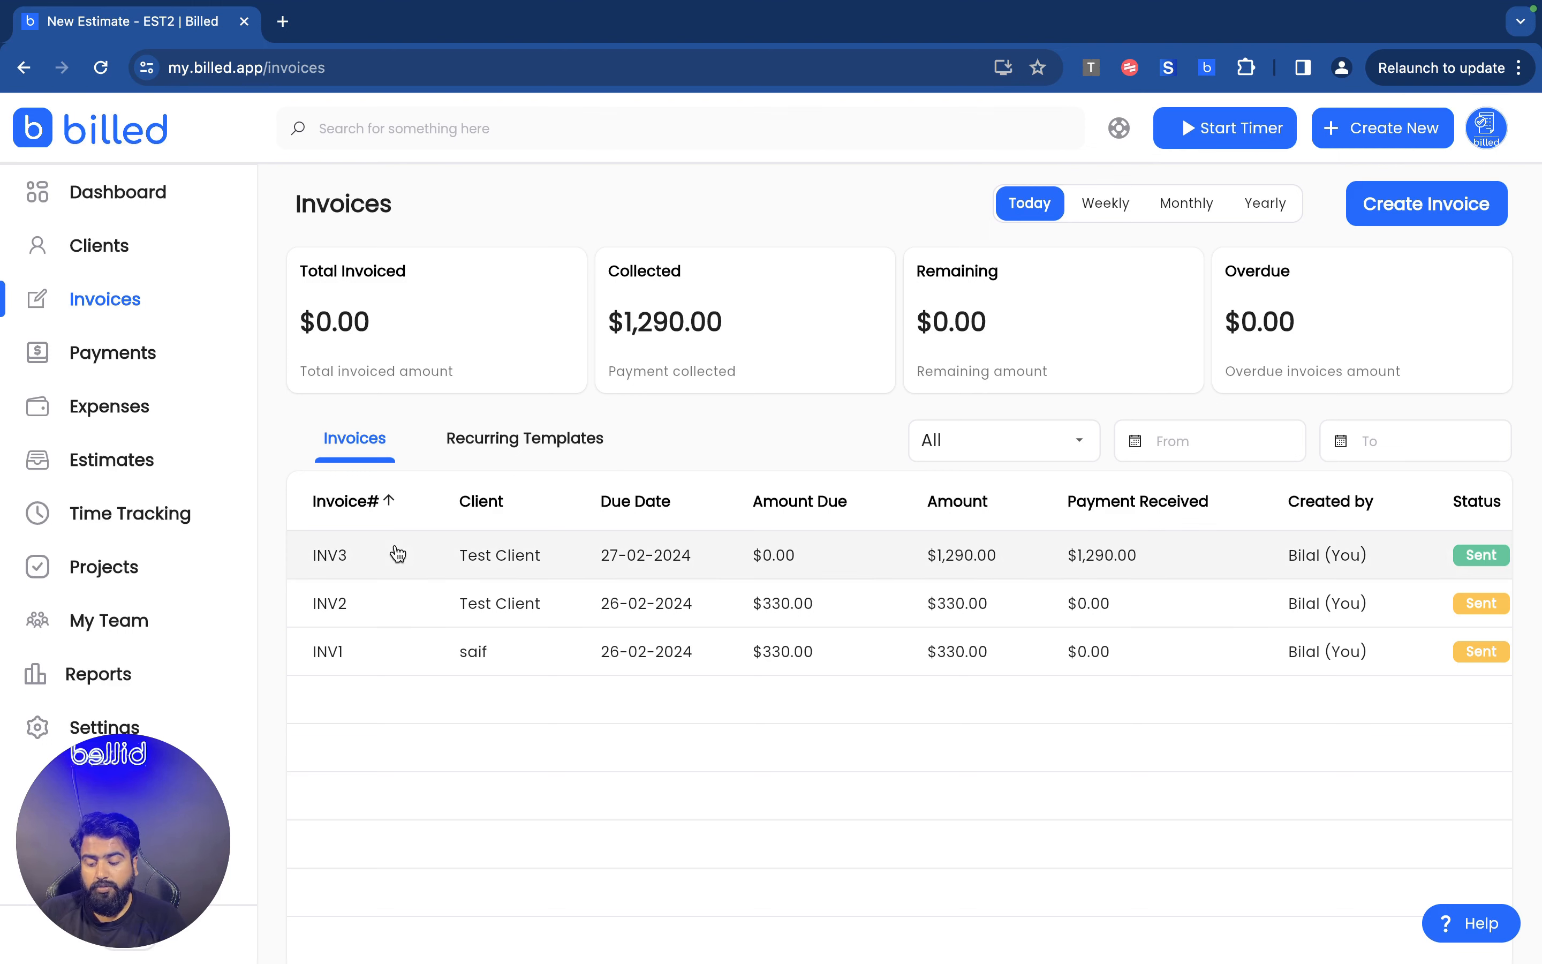
pyautogui.hscroll(5, 822, 630)
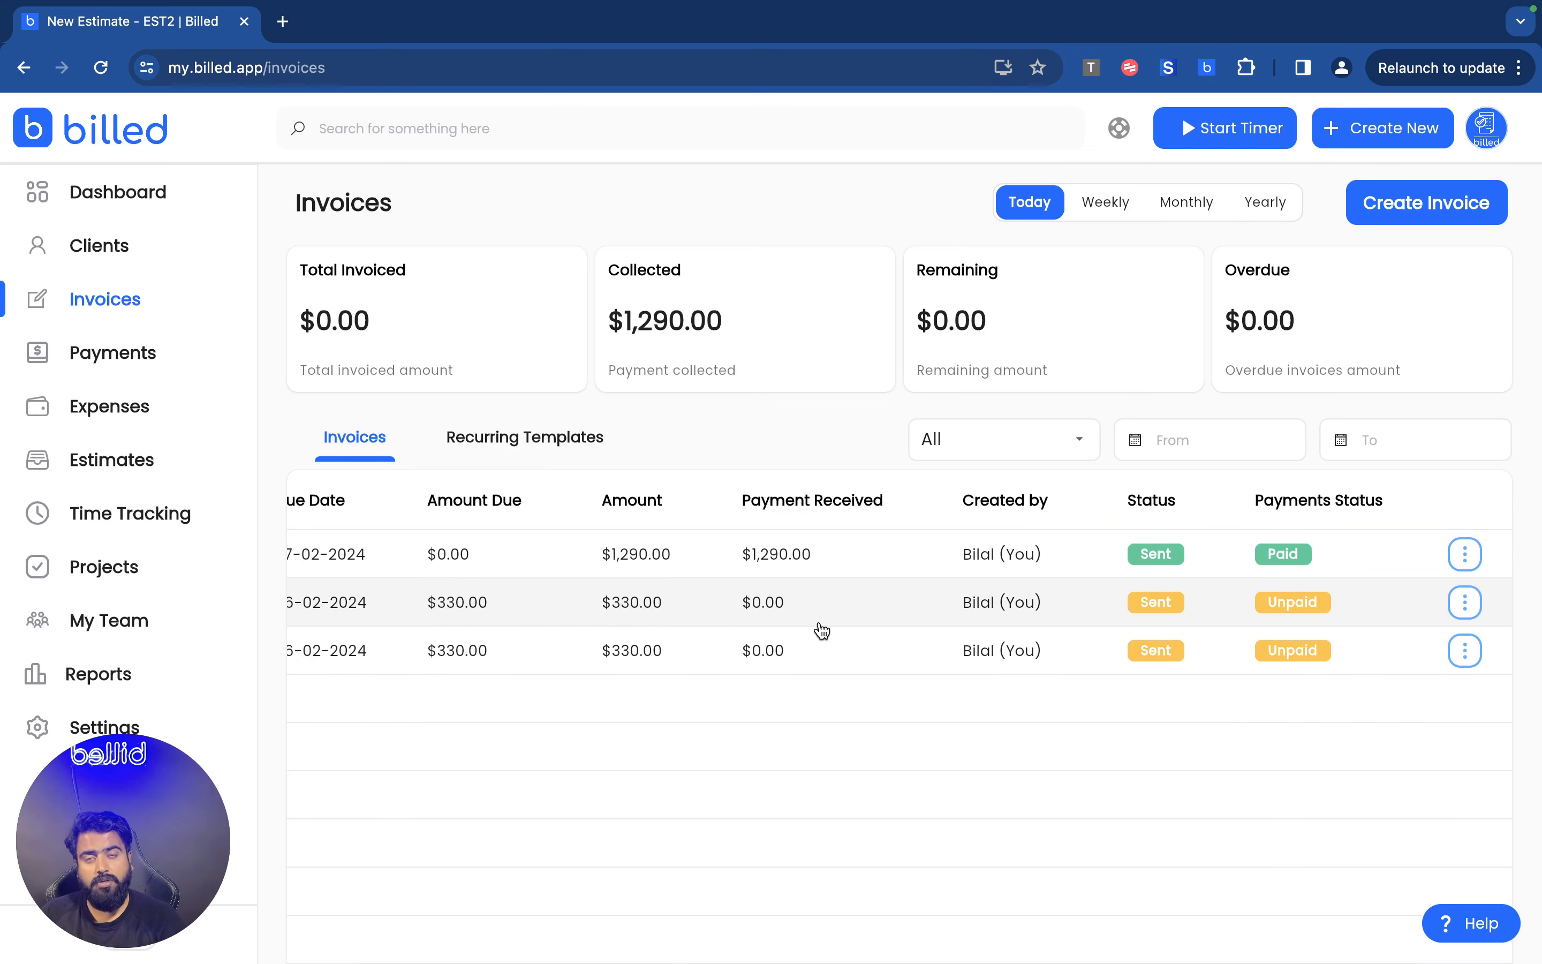
pyautogui.click(527, 438)
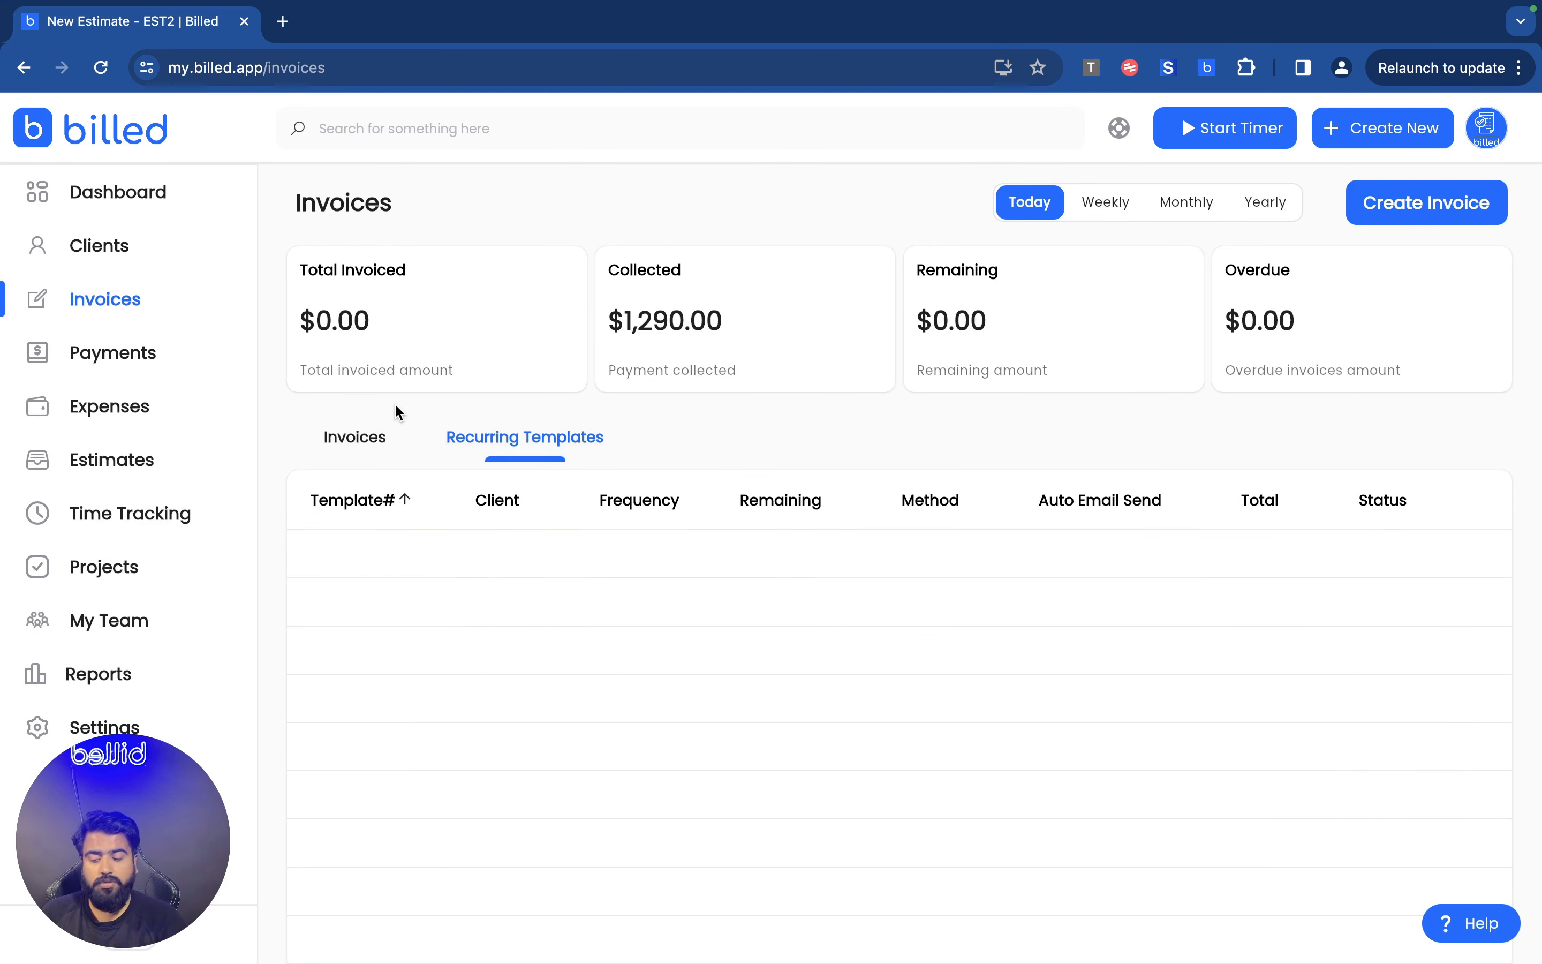
pyautogui.click(376, 440)
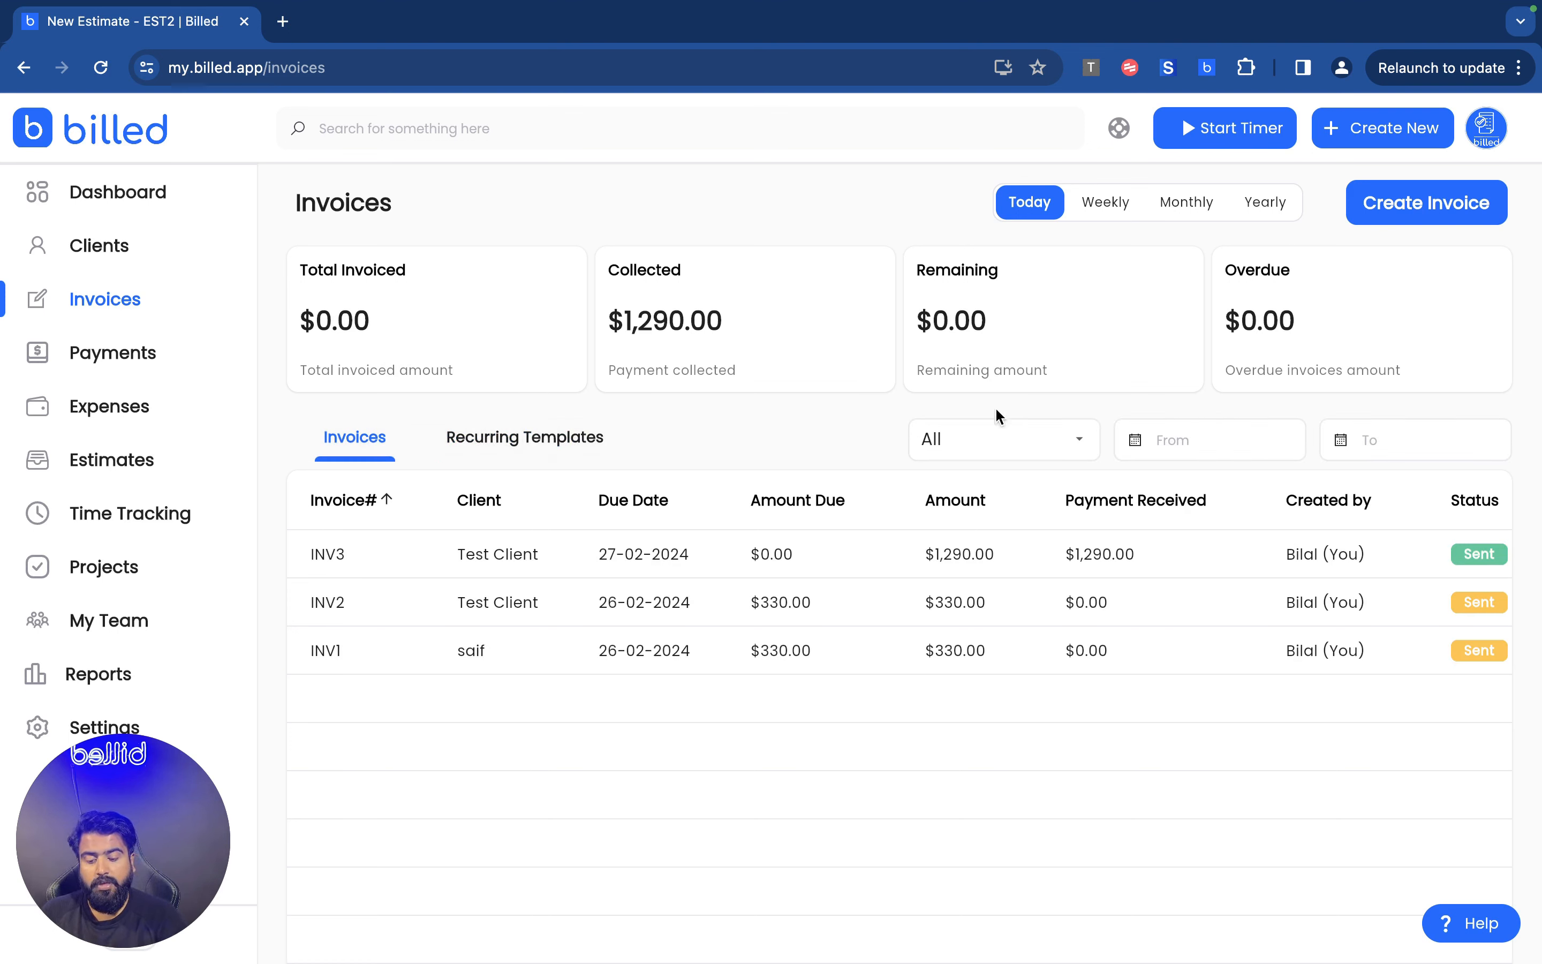
pyautogui.click(1032, 438)
pyautogui.click(802, 459)
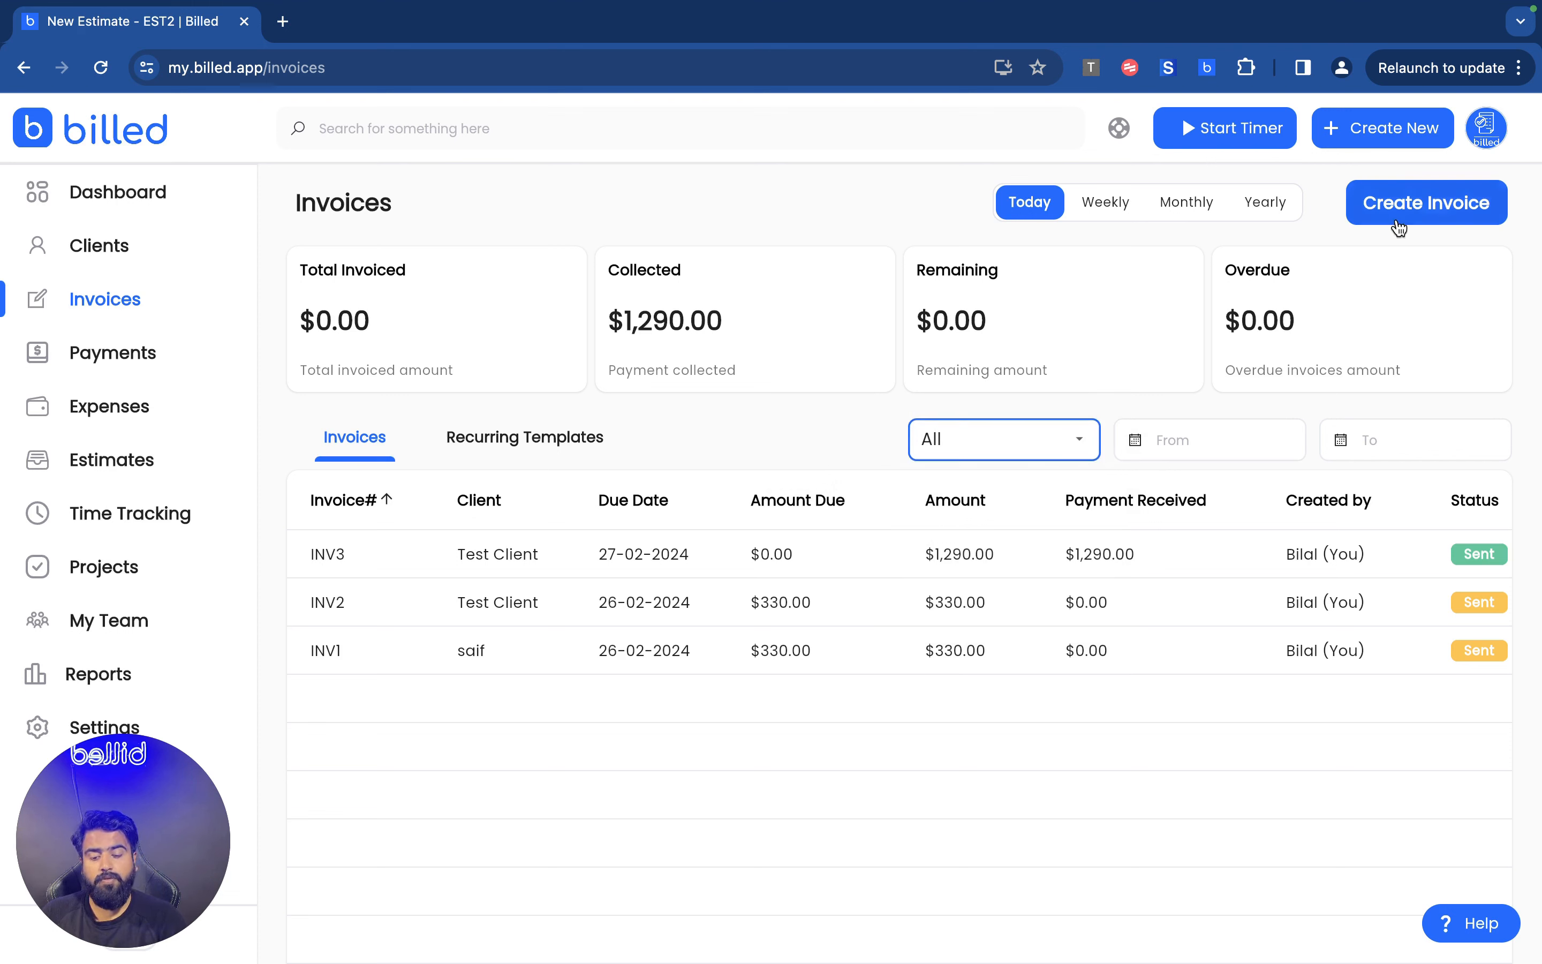
# Step: Start a new invoice and bill it to the first existing client
pyautogui.click(1445, 215)
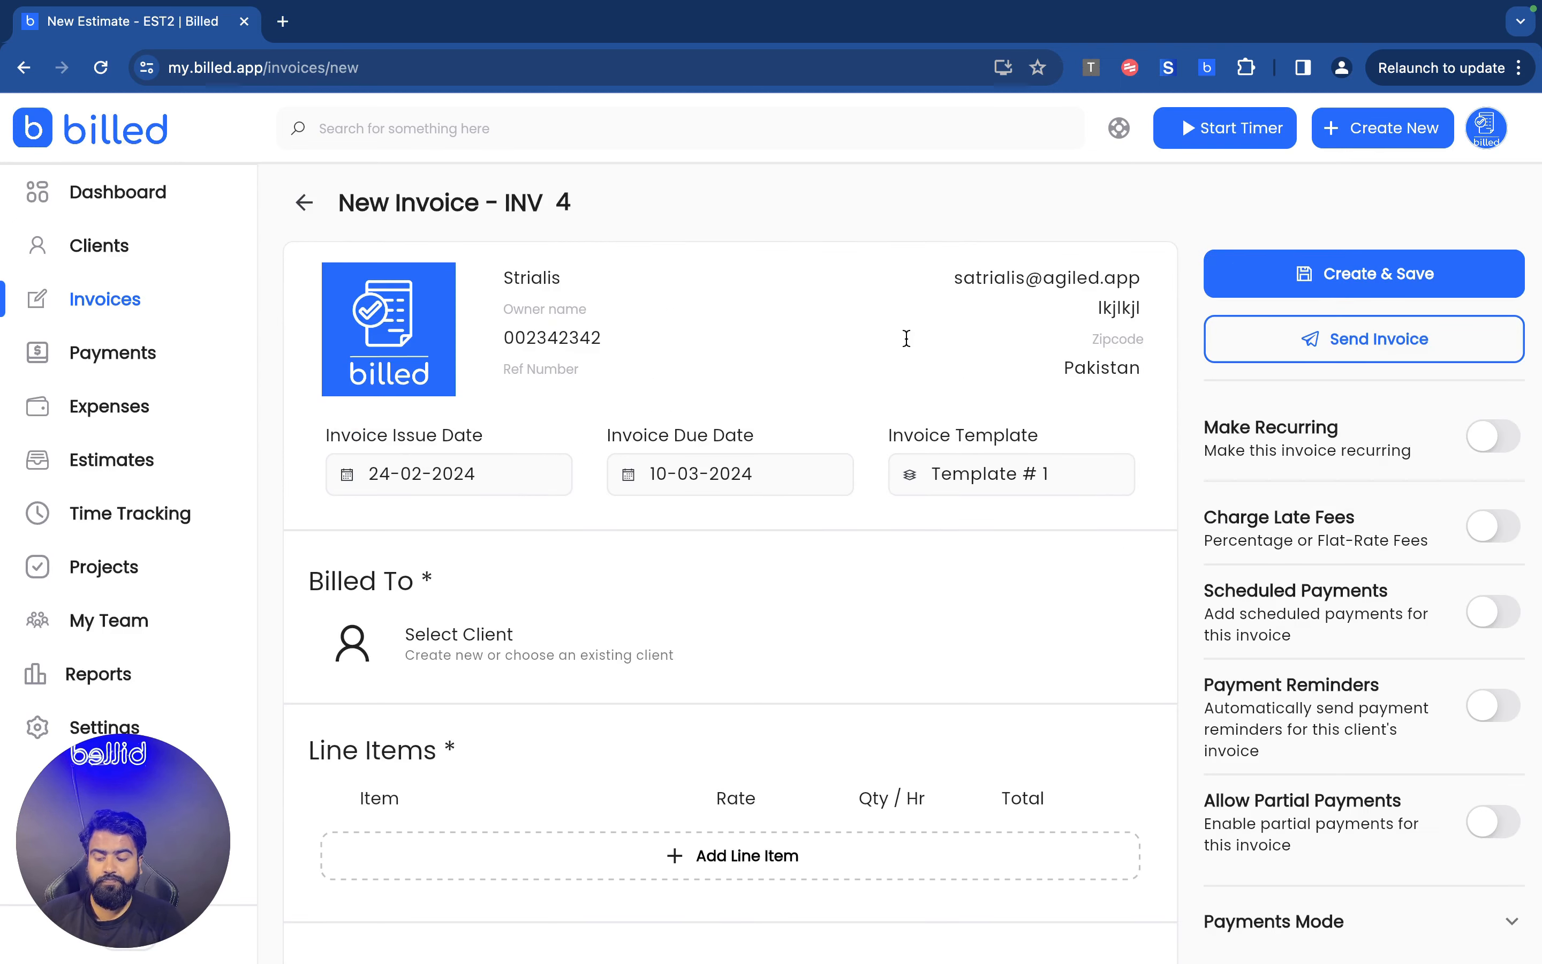
pyautogui.scroll(-1, 506, 462)
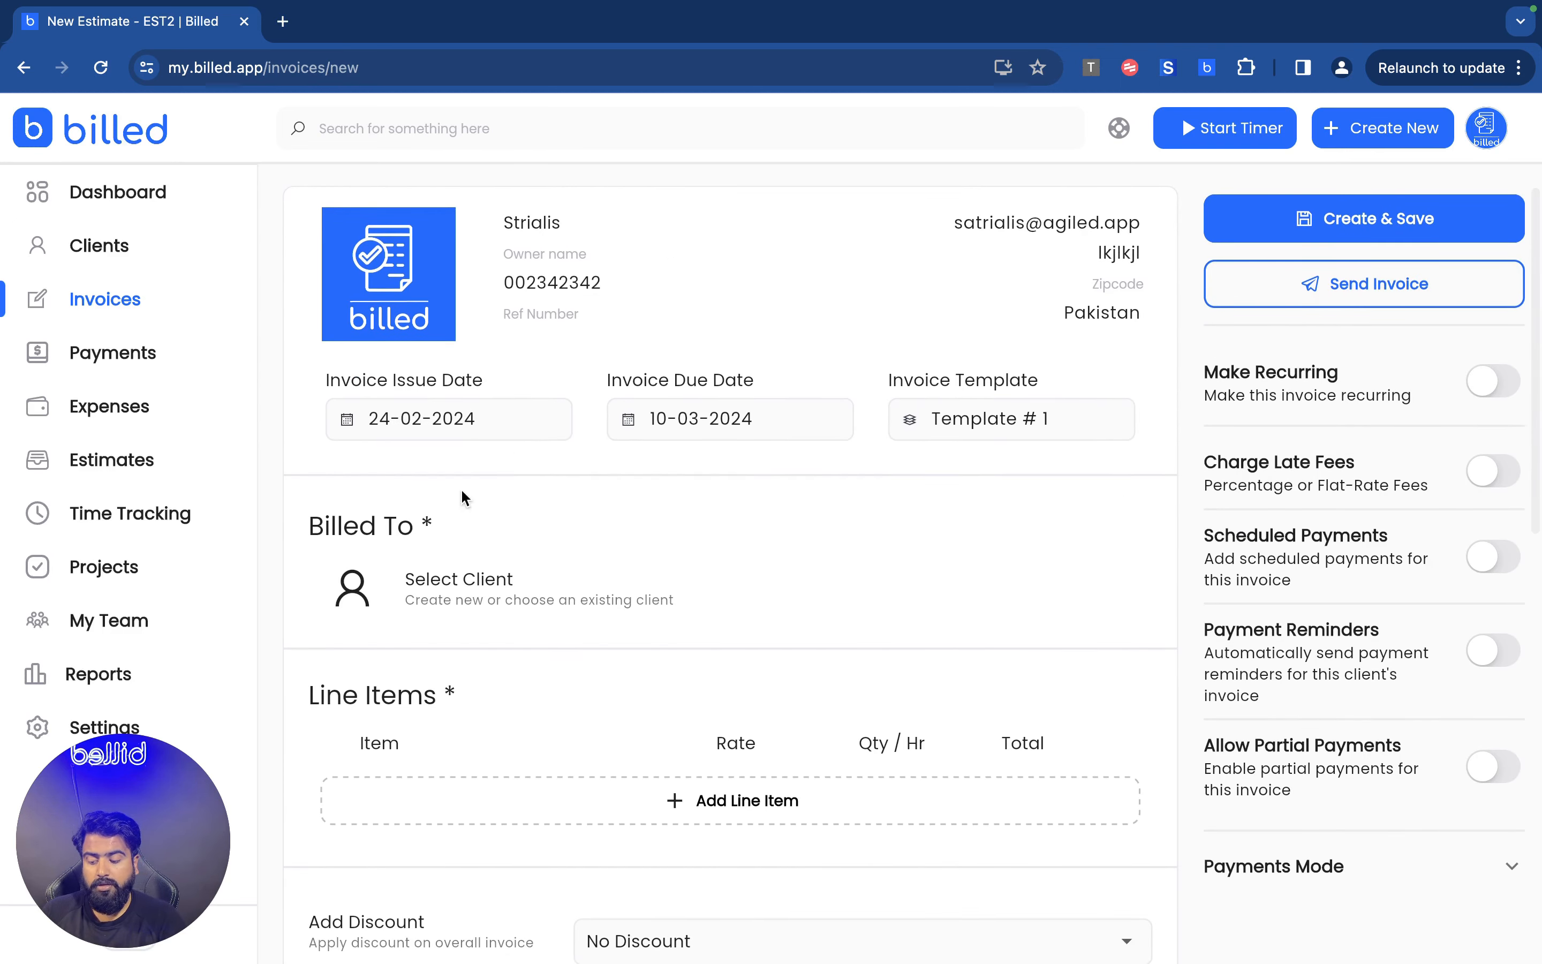
pyautogui.scroll(-1, 471, 573)
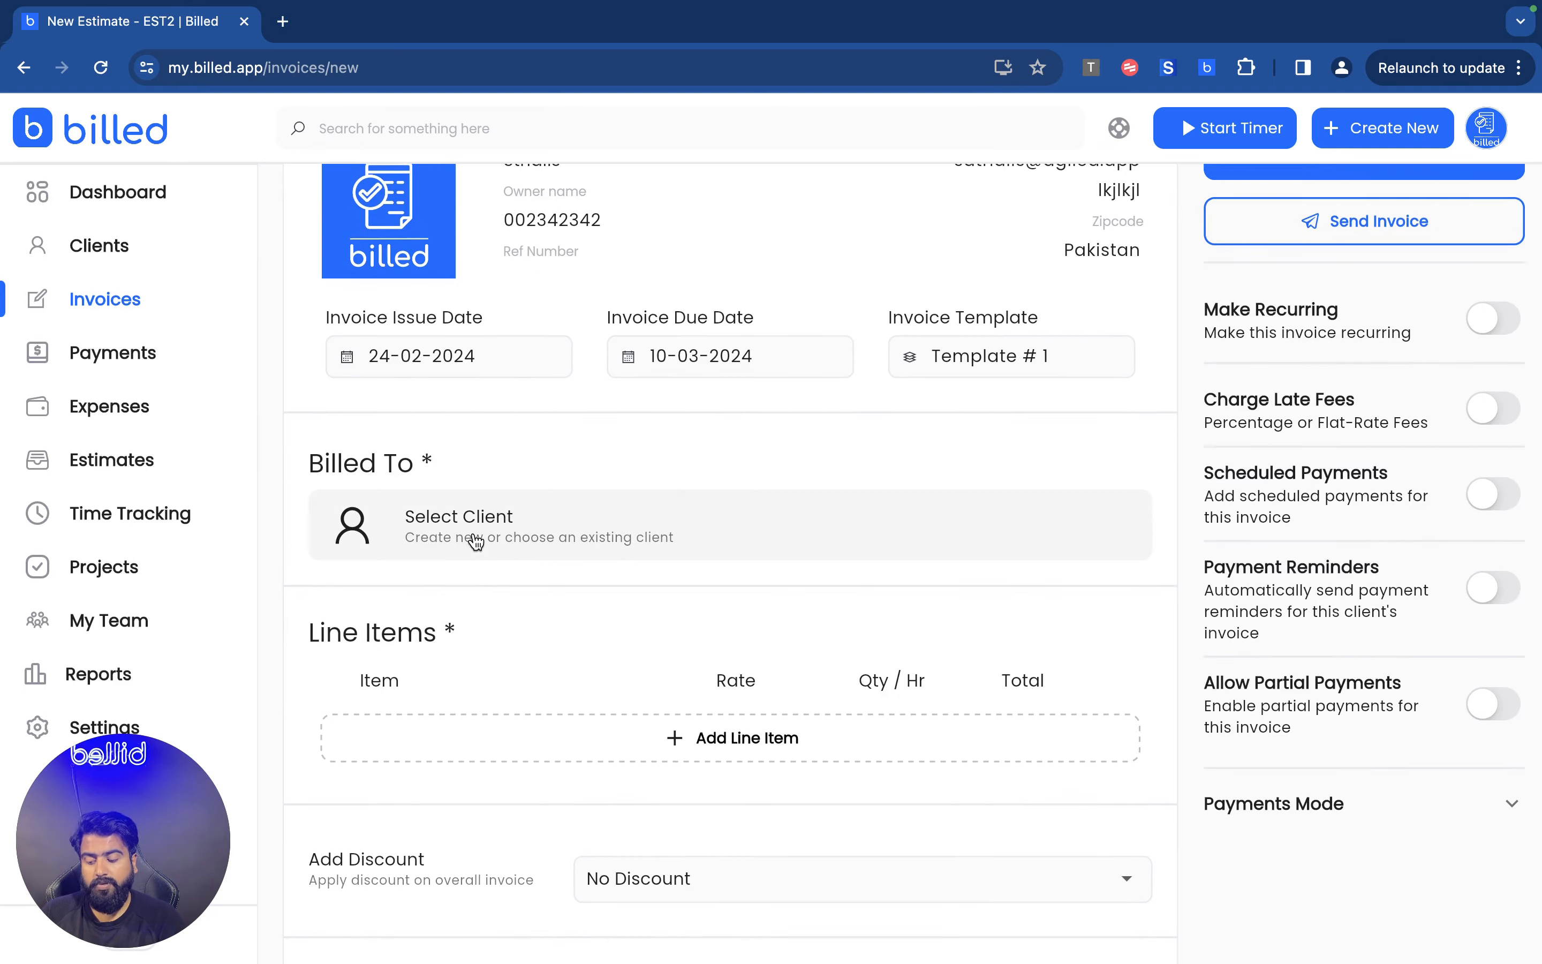
pyautogui.click(475, 542)
pyautogui.click(403, 585)
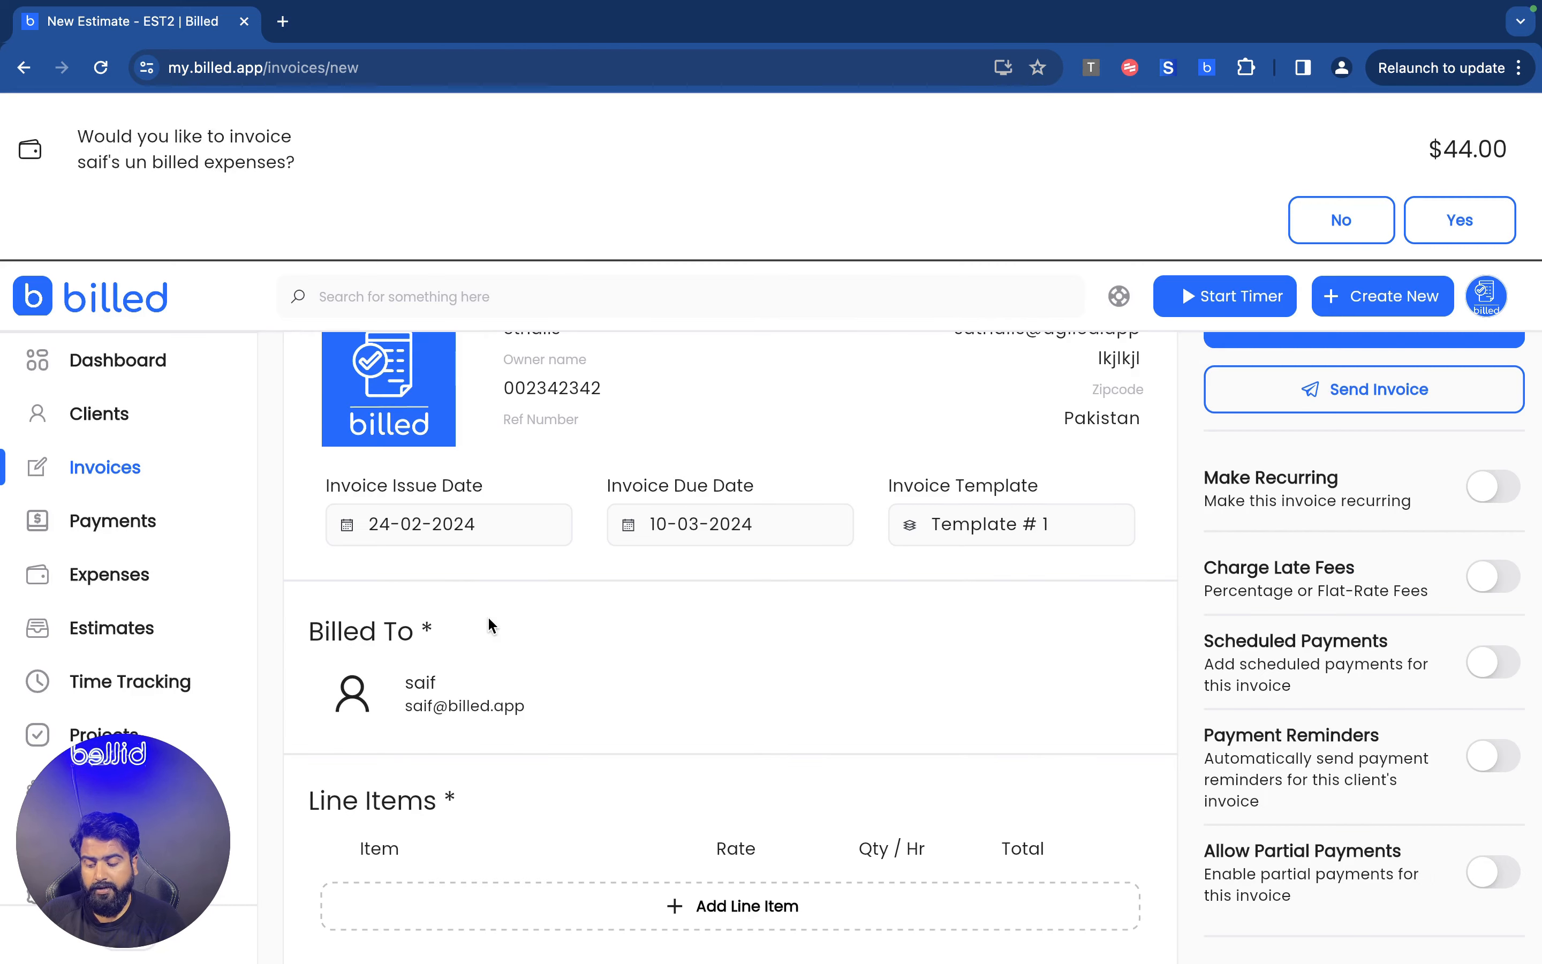
# Step: Accept invoicing the client's unbilled expenses and add the $44.00 KFC expense to the invoice
pyautogui.scroll(1, 634, 637)
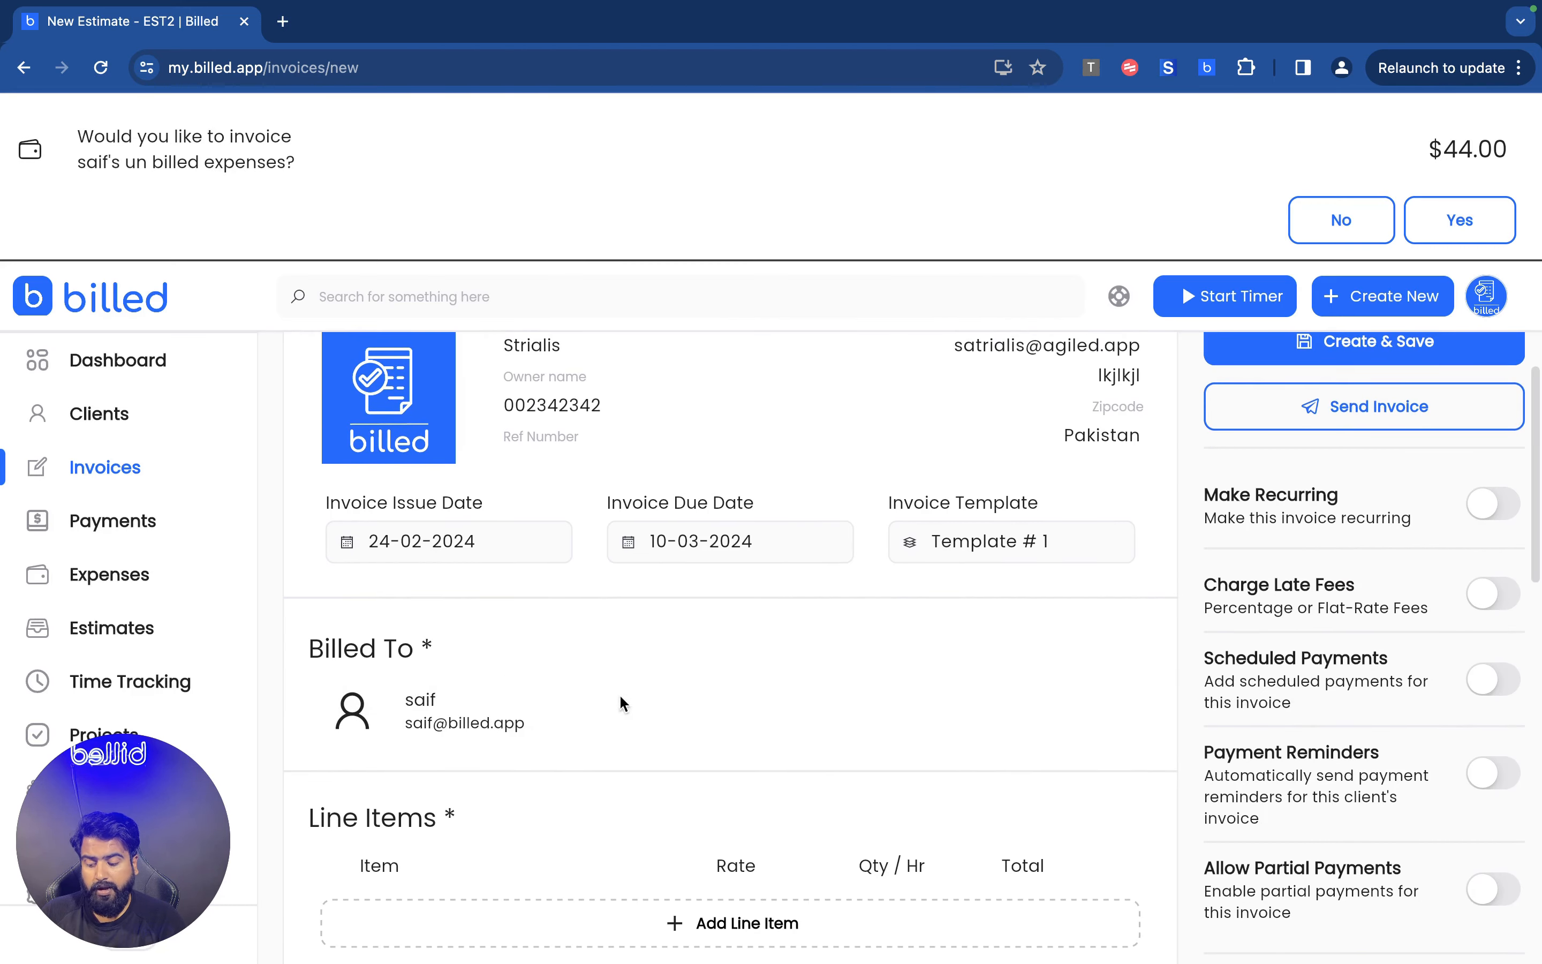
pyautogui.scroll(1, 606, 746)
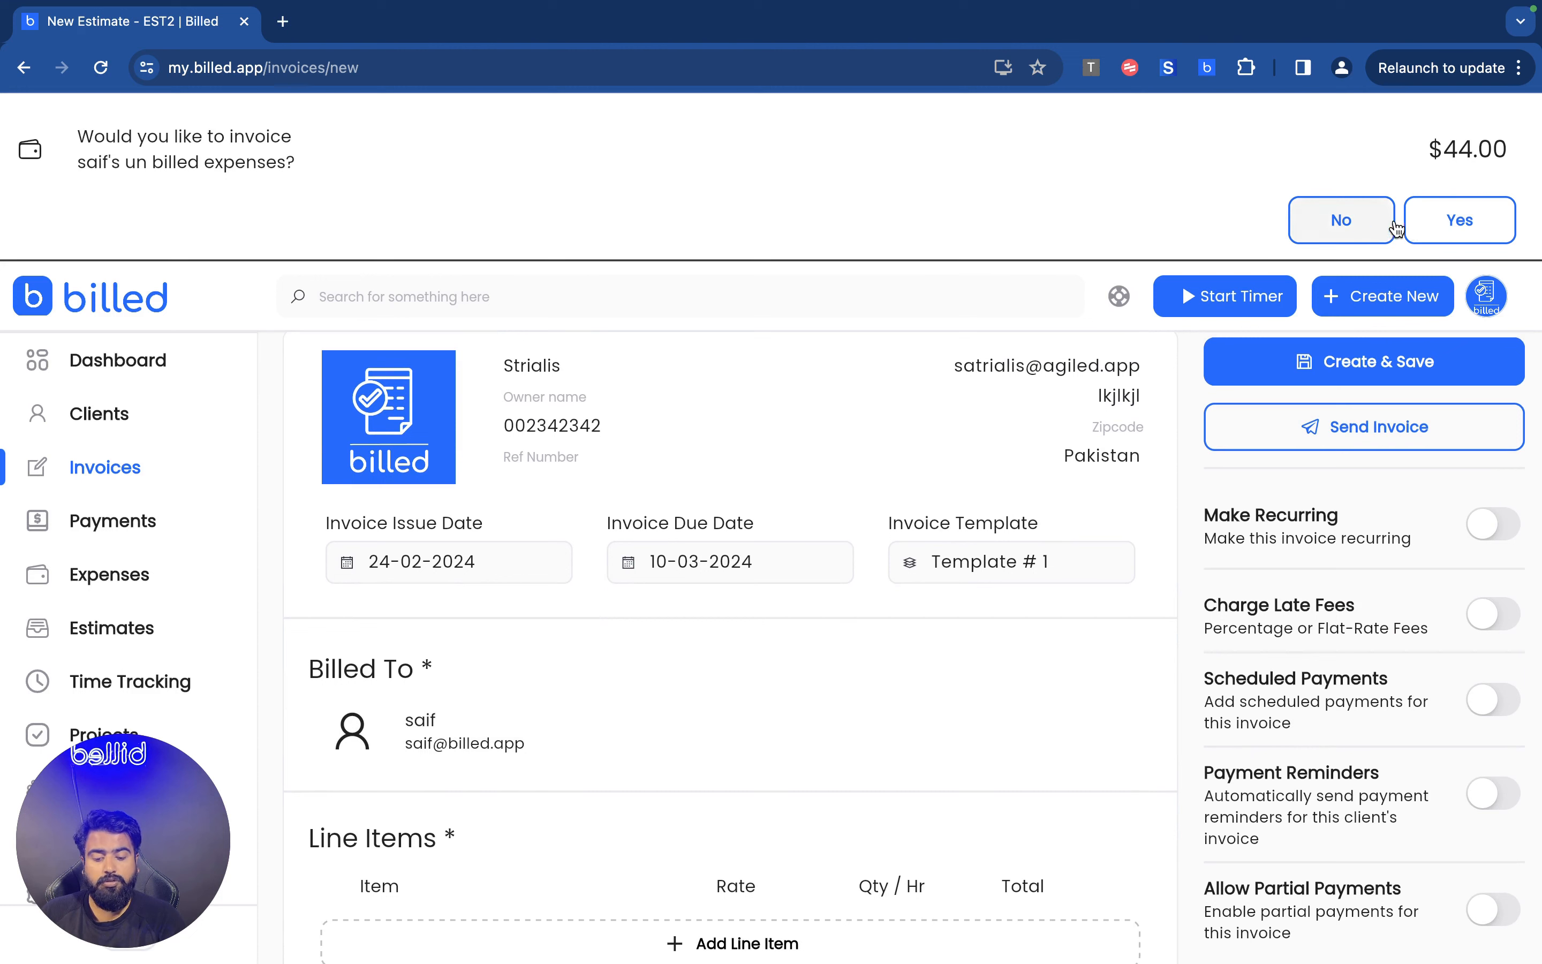
pyautogui.click(1461, 225)
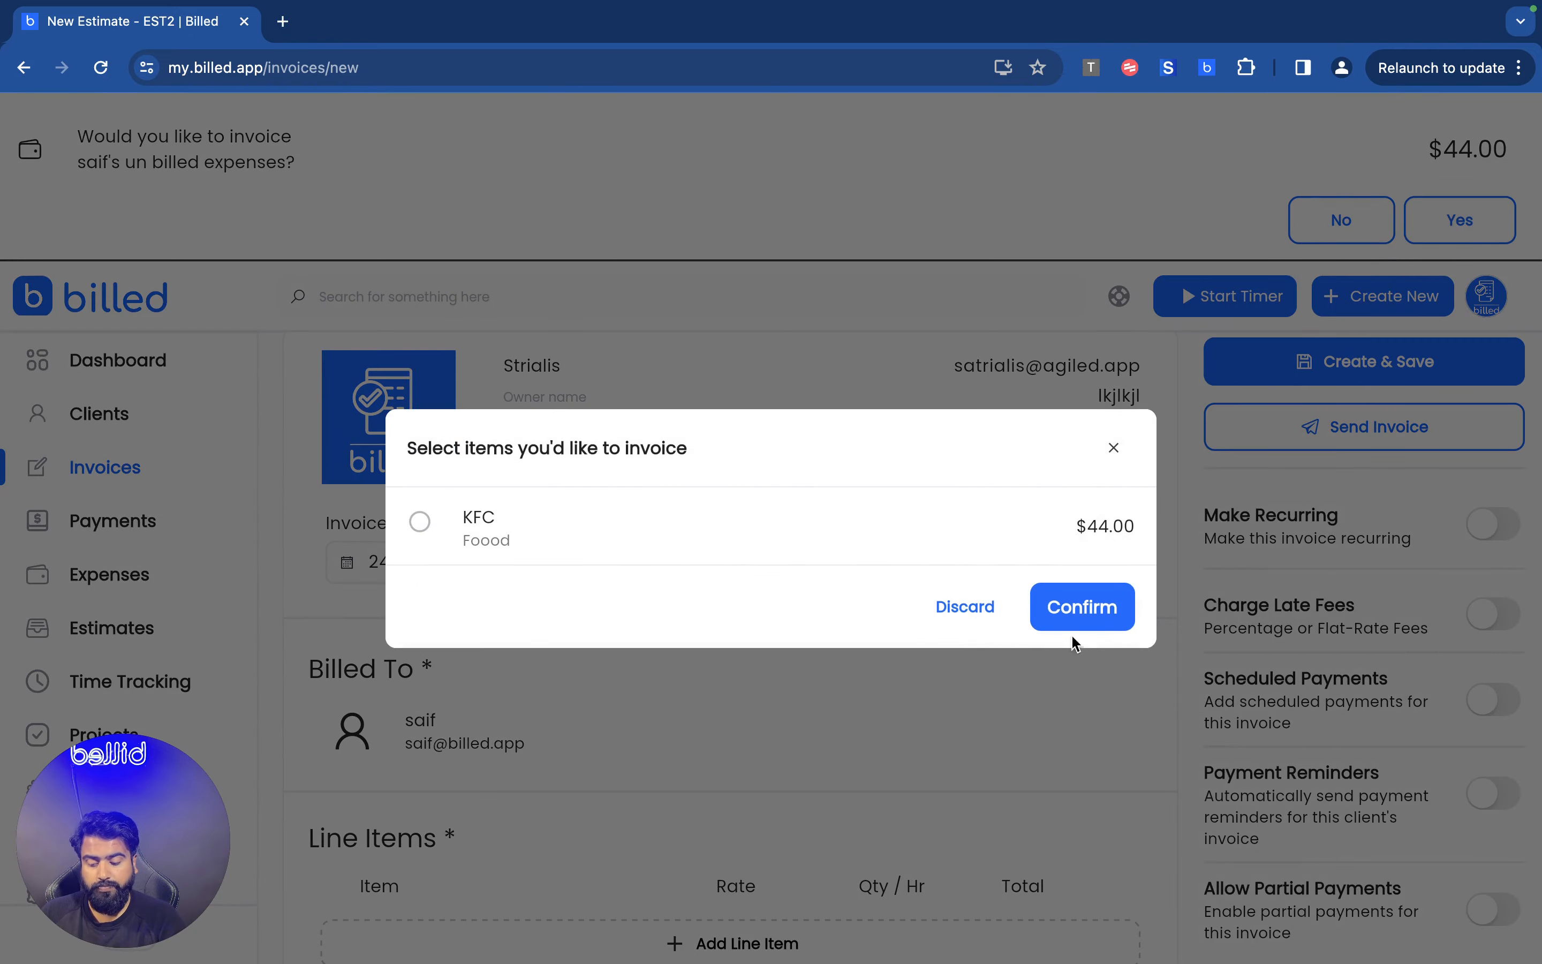
pyautogui.click(701, 561)
pyautogui.click(1085, 607)
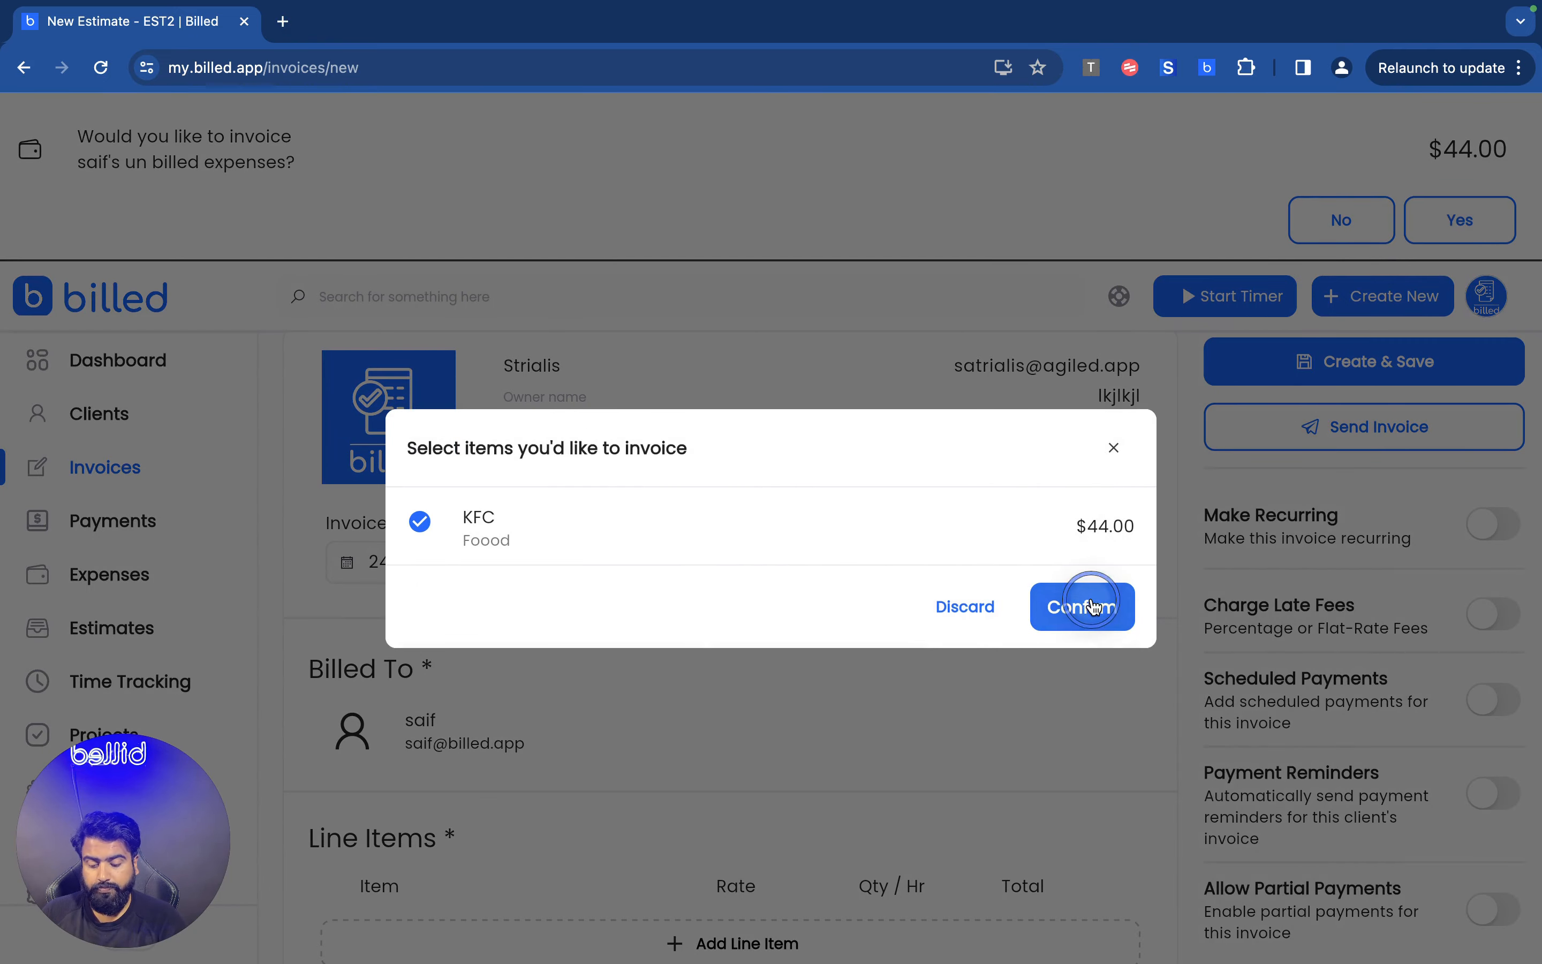
# Step: Add a second line item to the invoice using the saved Social Media Management item at rate 300 with GST (10%)
pyautogui.scroll(-3, 510, 577)
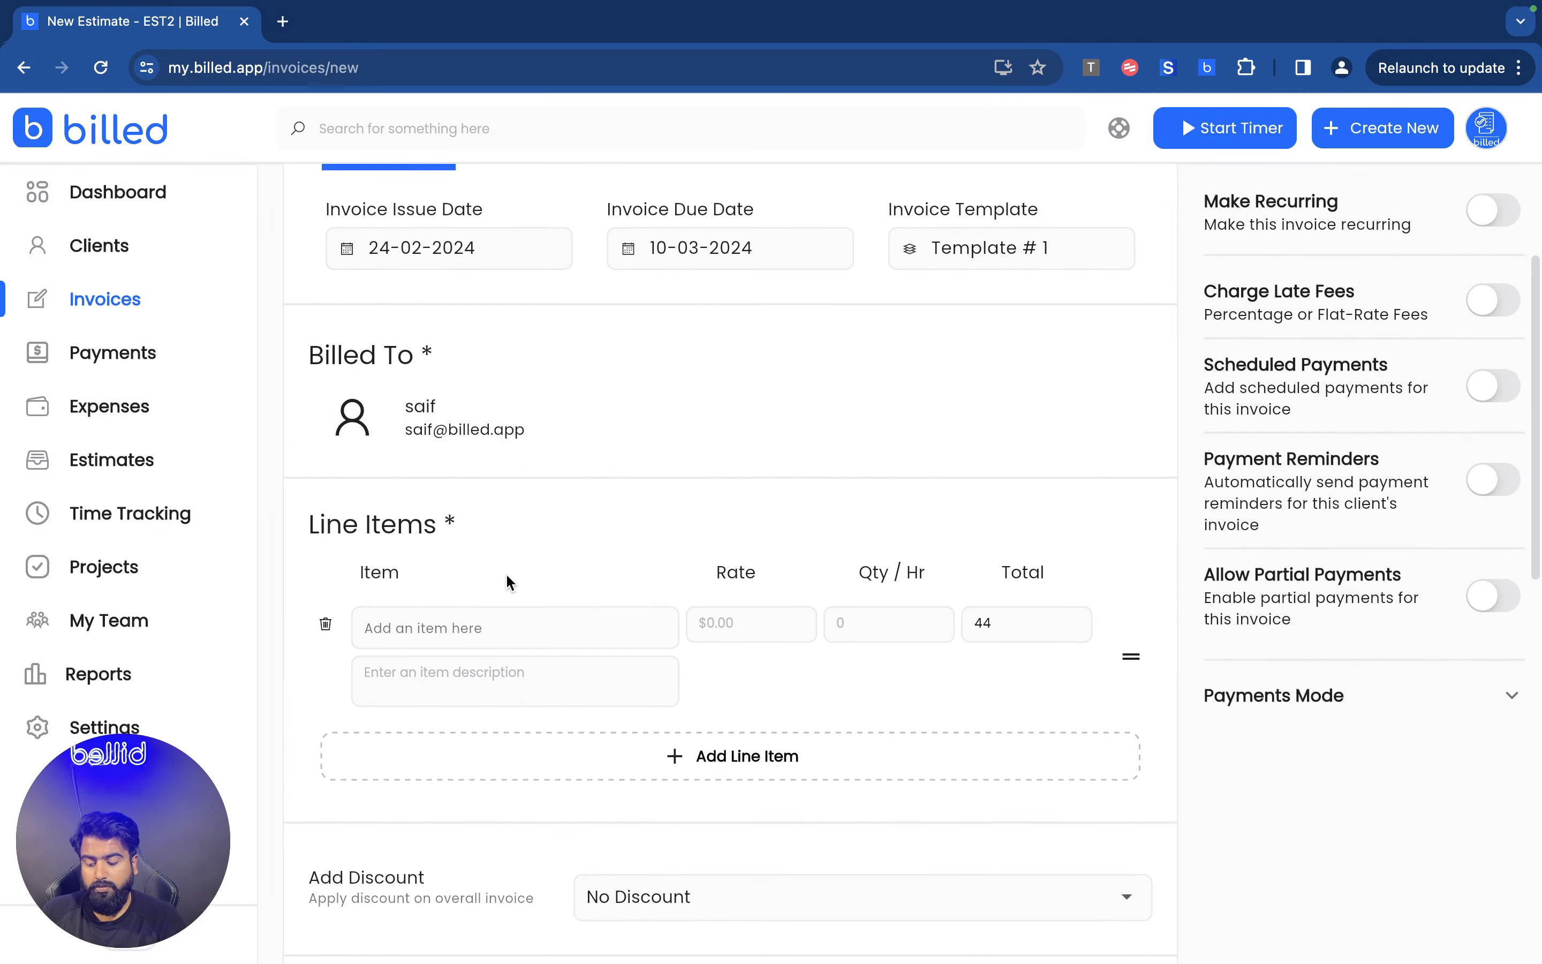
pyautogui.scroll(1, 455, 536)
pyautogui.scroll(-3, 458, 541)
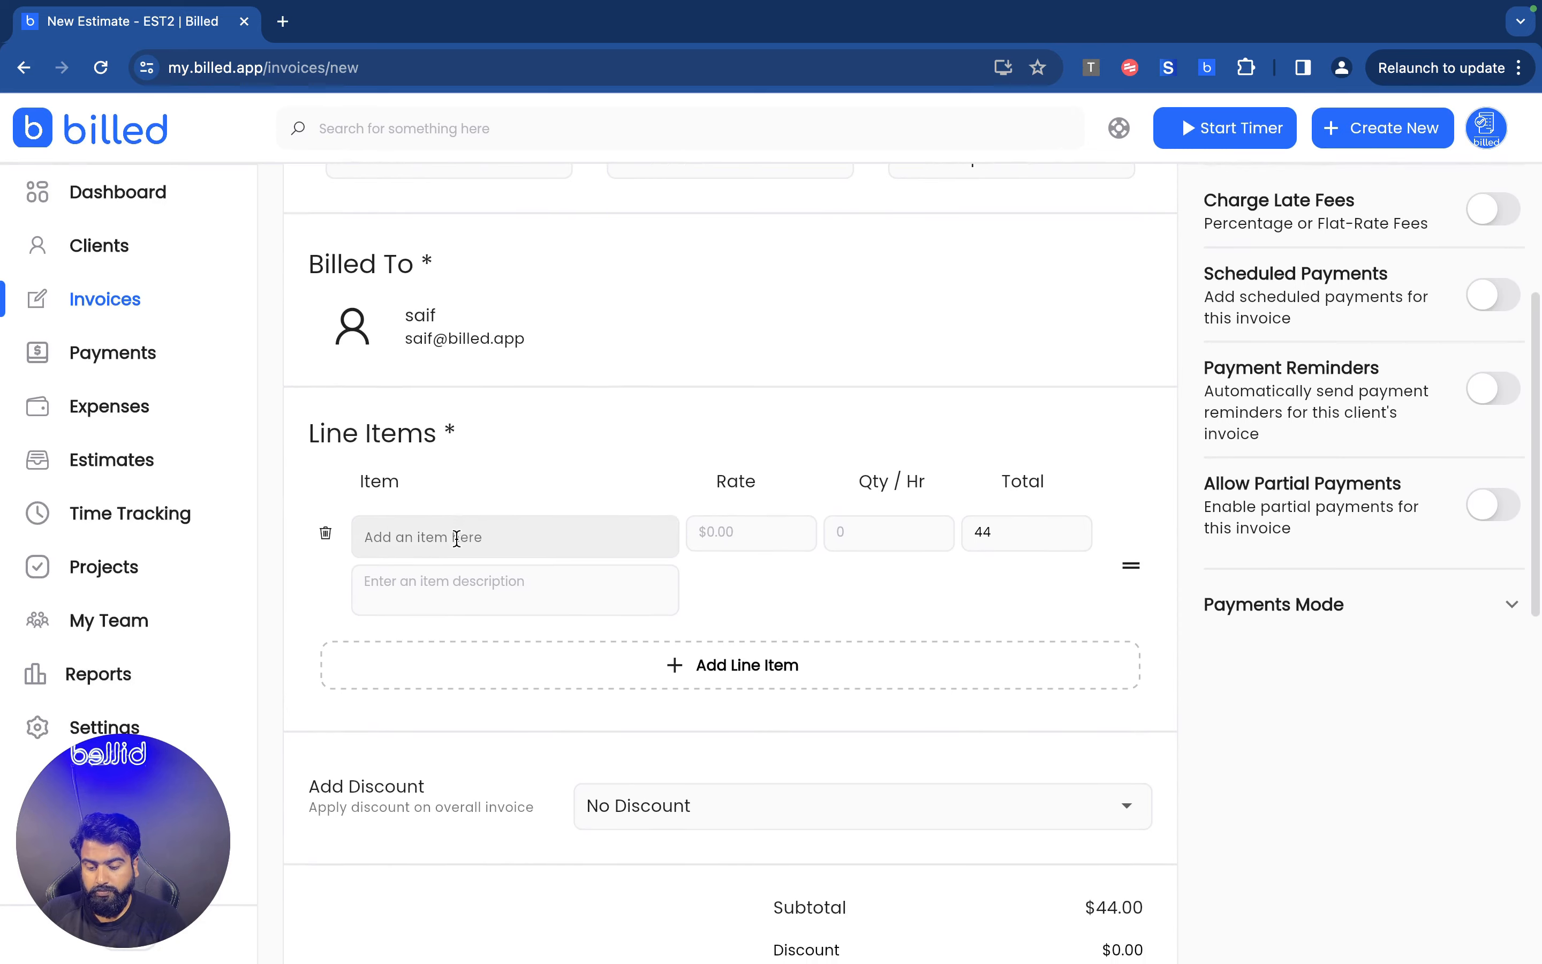
pyautogui.click(472, 462)
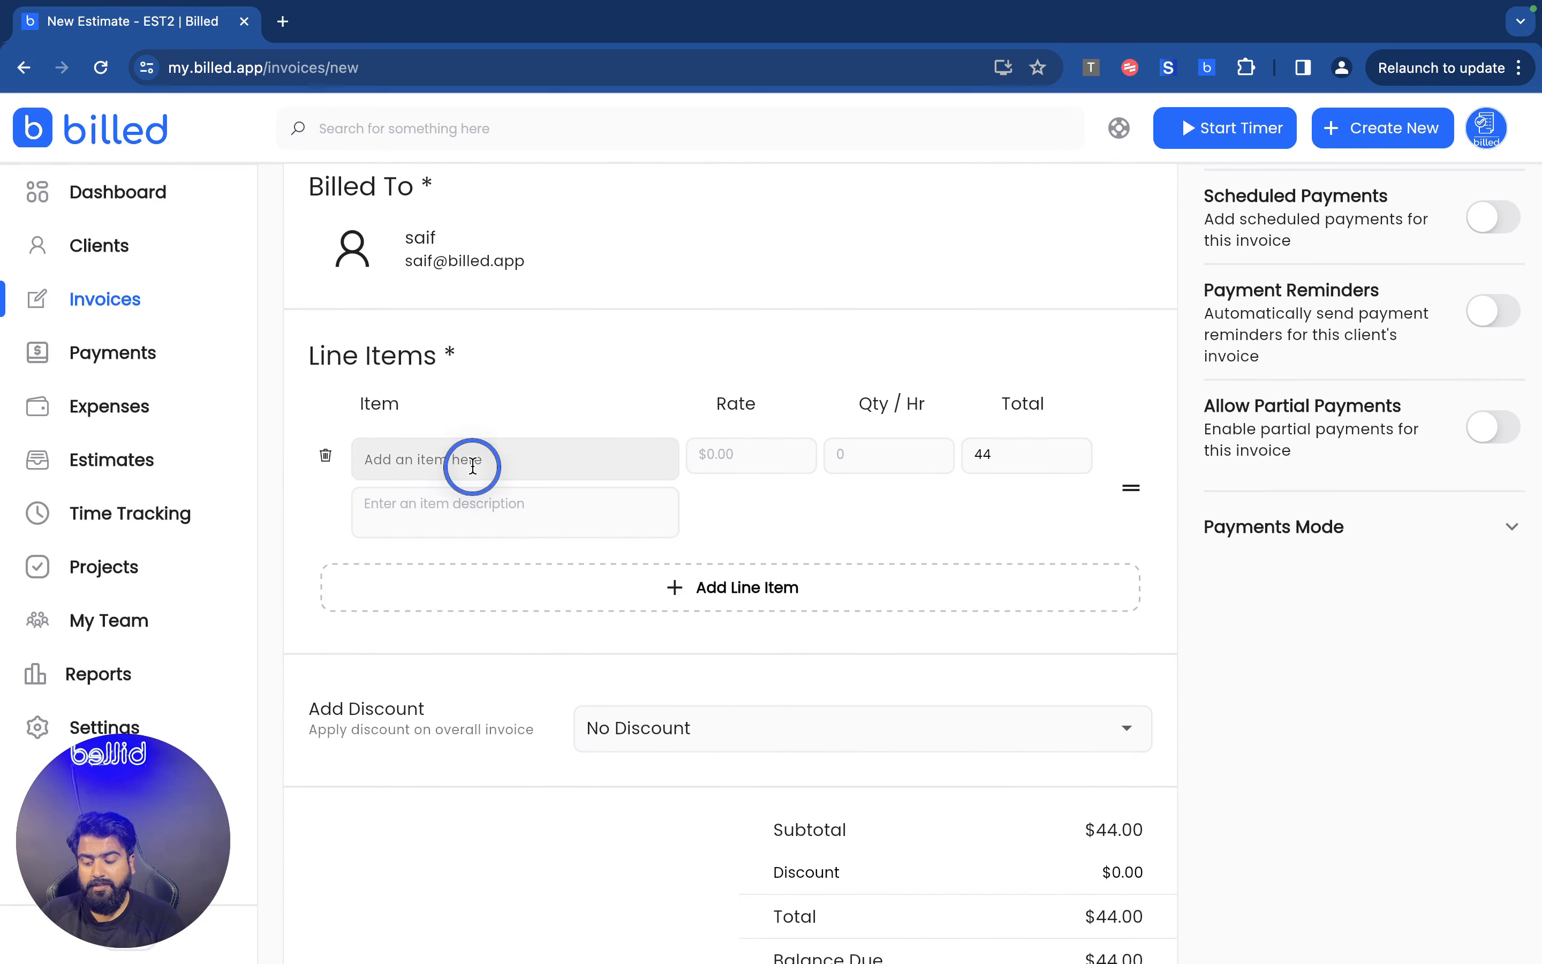
pyautogui.click(429, 468)
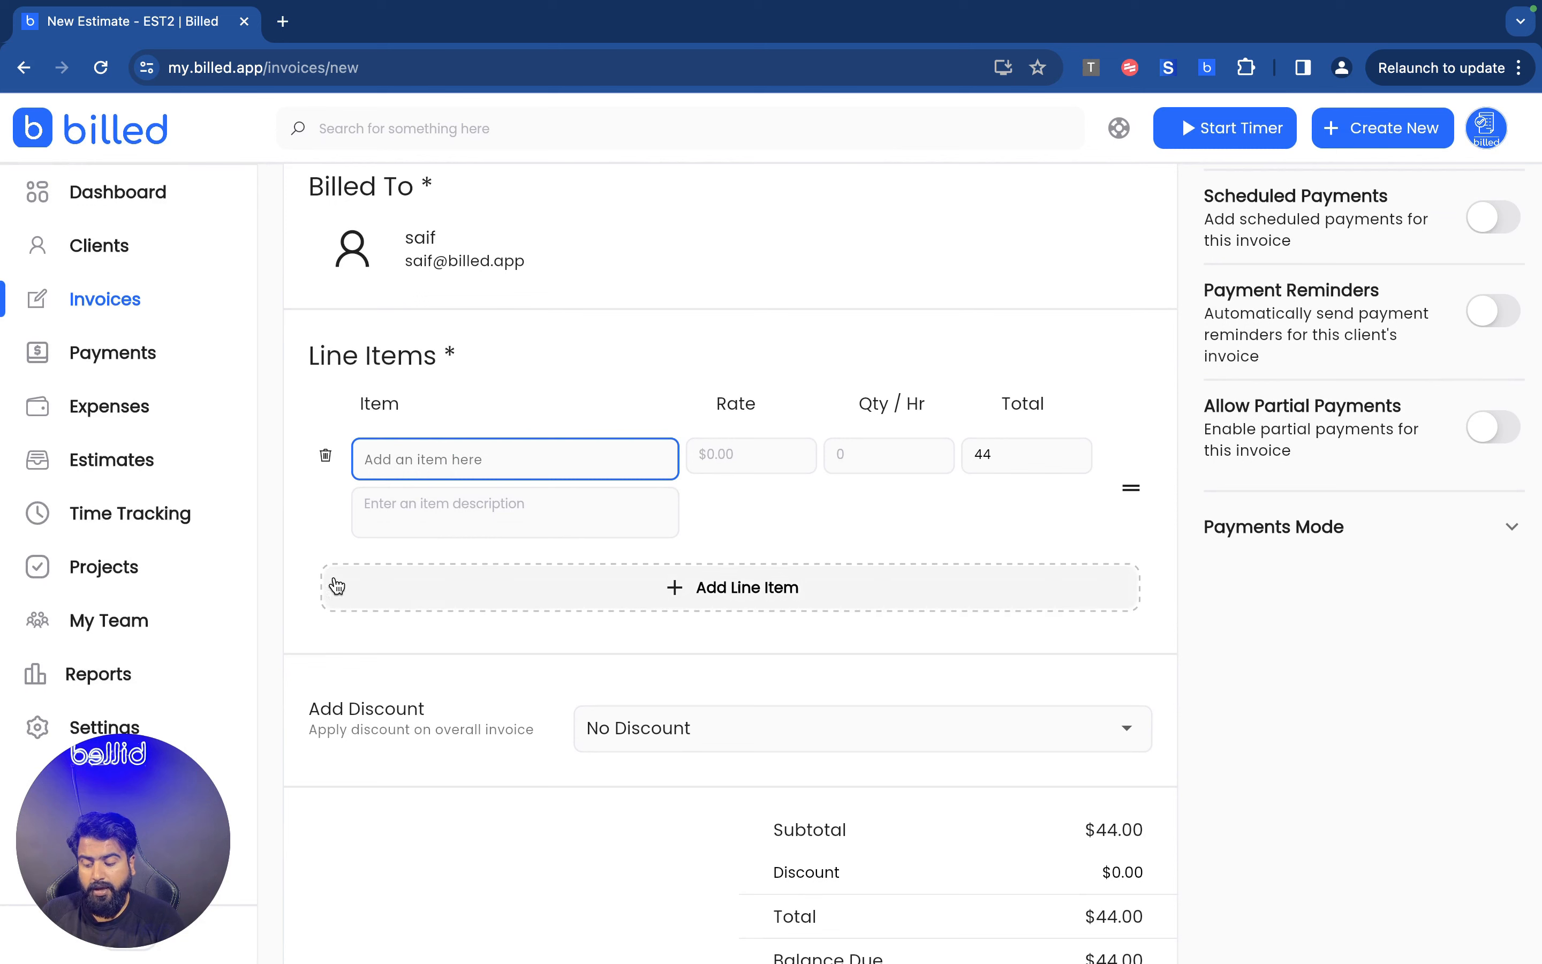
pyautogui.click(514, 585)
pyautogui.click(478, 593)
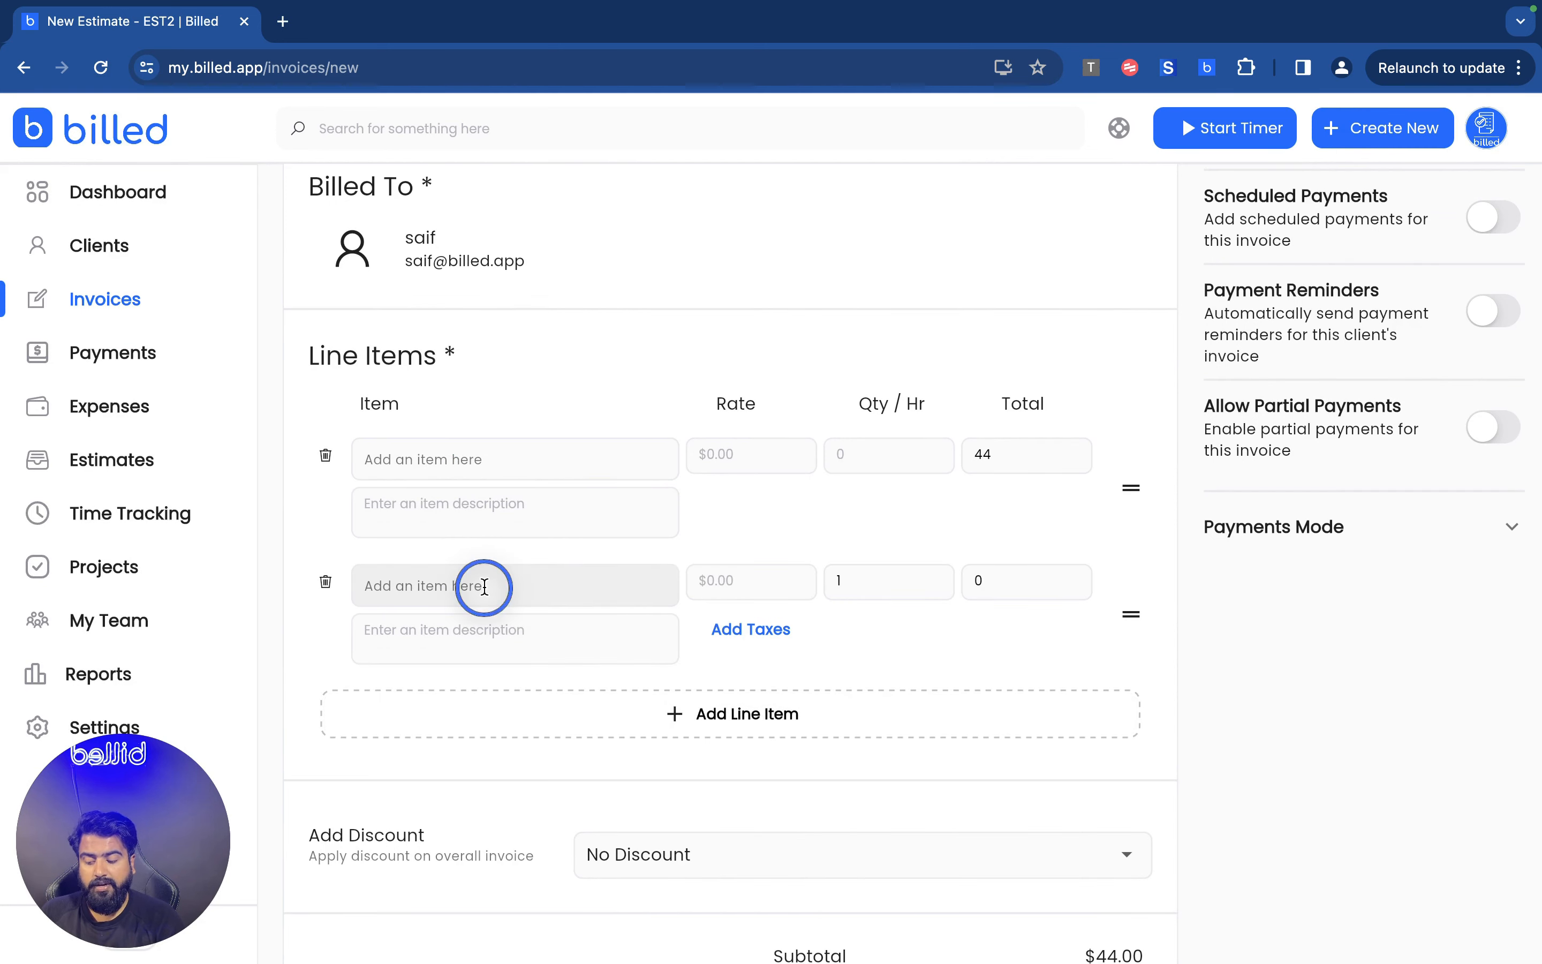
pyautogui.click(459, 637)
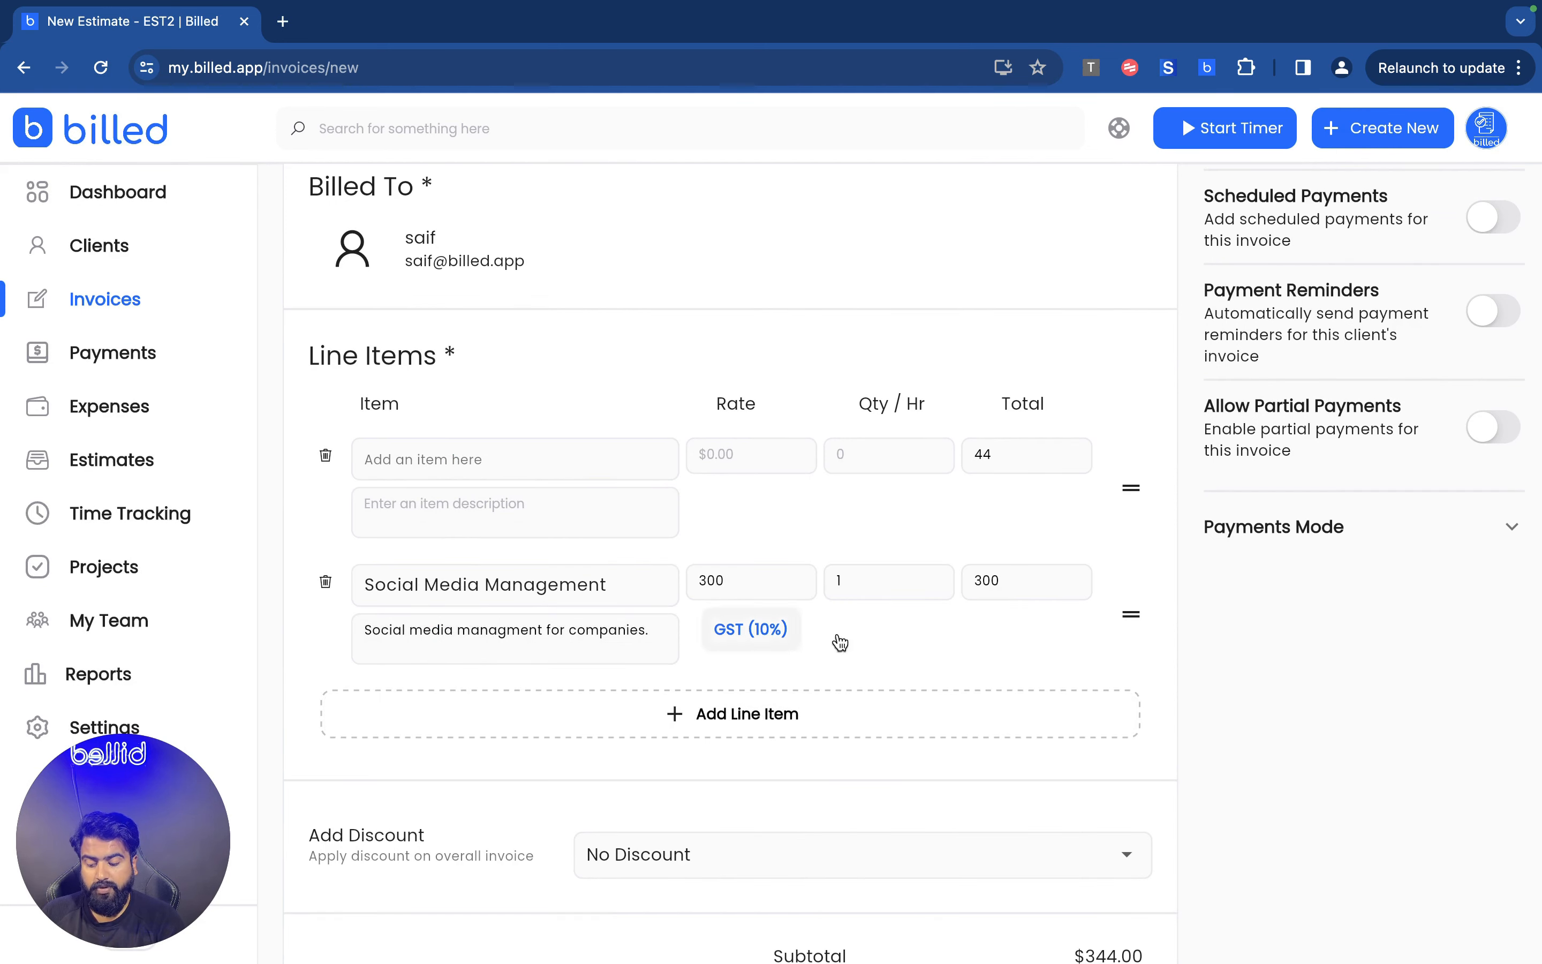
# Step: Review the invoice's discount setting, totals, and the attachment, signature and terms sections
pyautogui.scroll(-2, 838, 641)
pyautogui.scroll(-3, 840, 642)
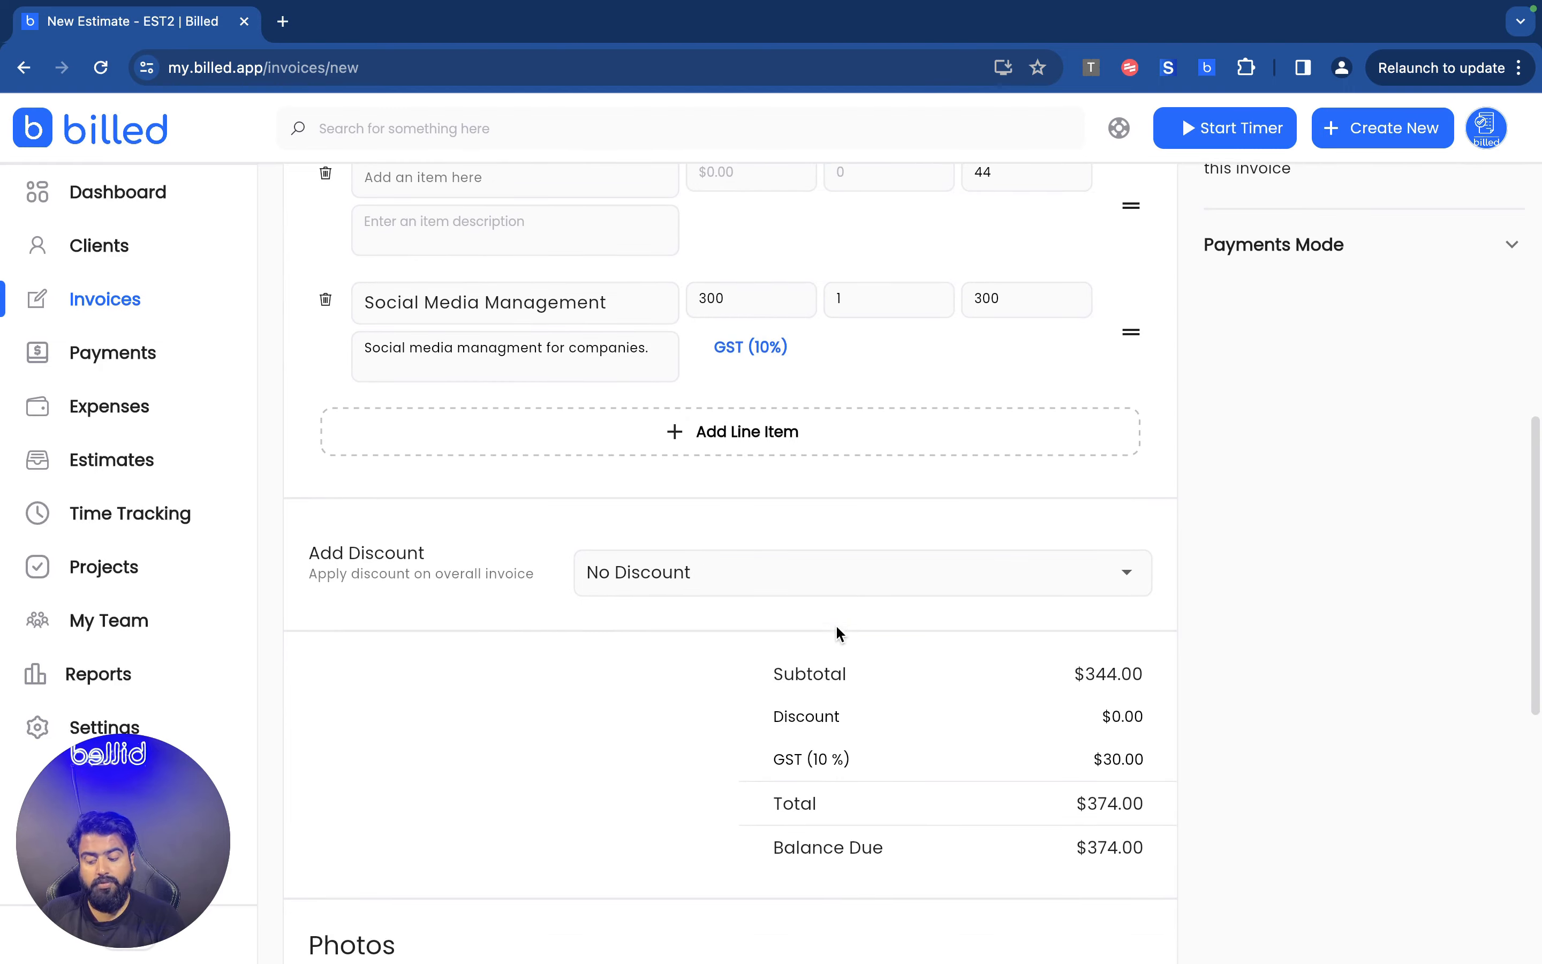
pyautogui.click(805, 571)
pyautogui.click(480, 636)
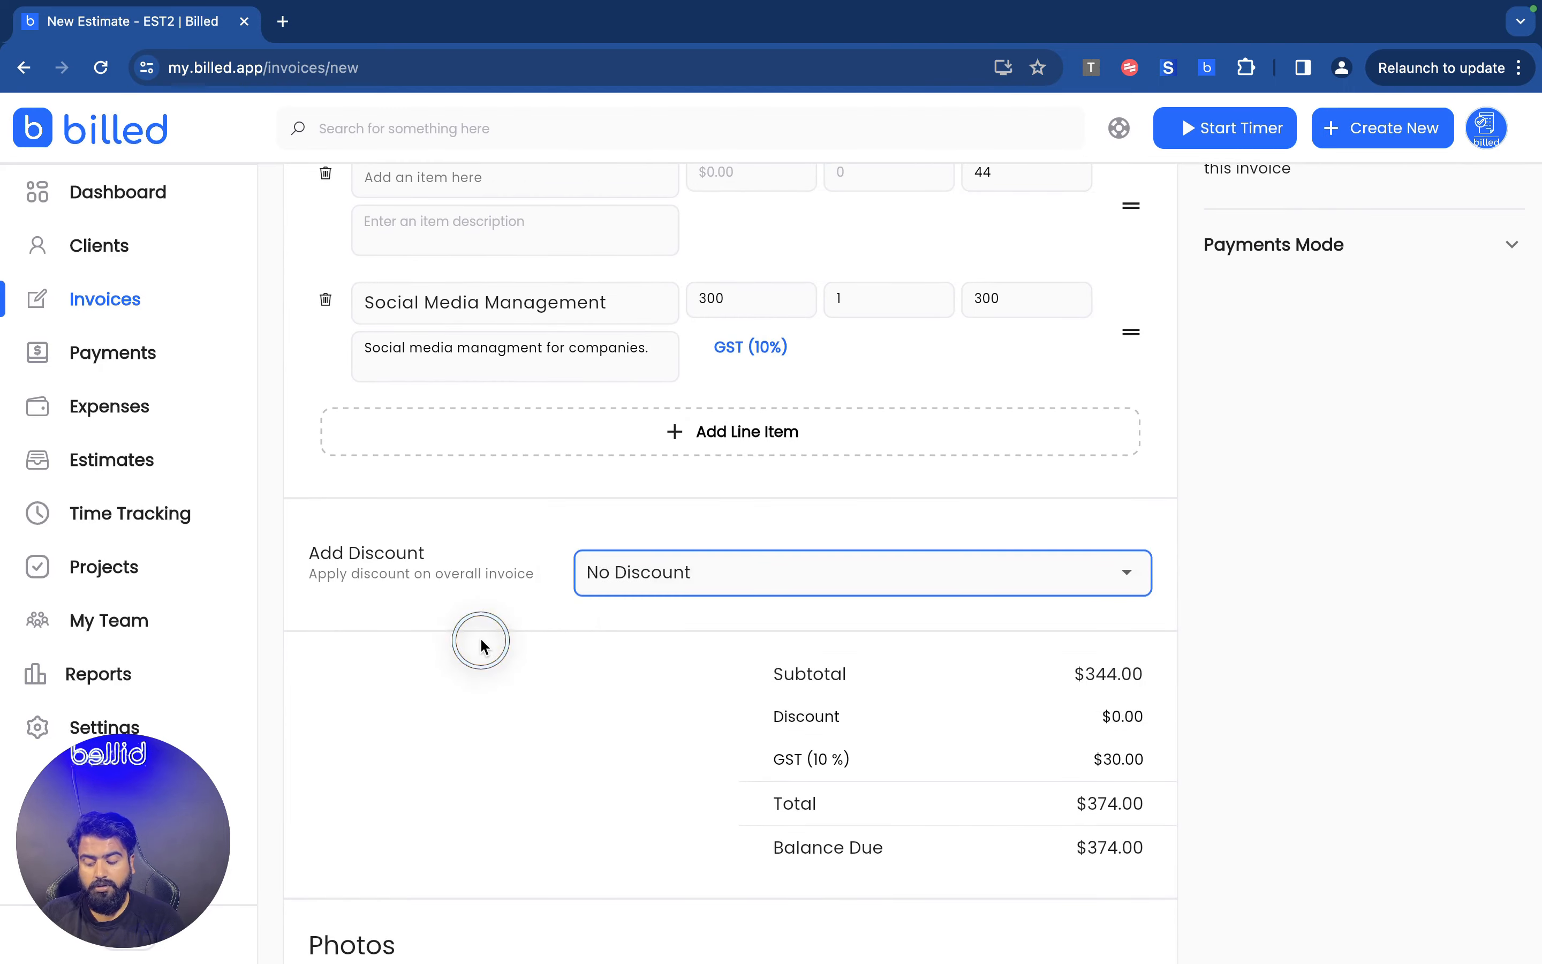
pyautogui.scroll(-3, 480, 636)
pyautogui.scroll(-5, 481, 640)
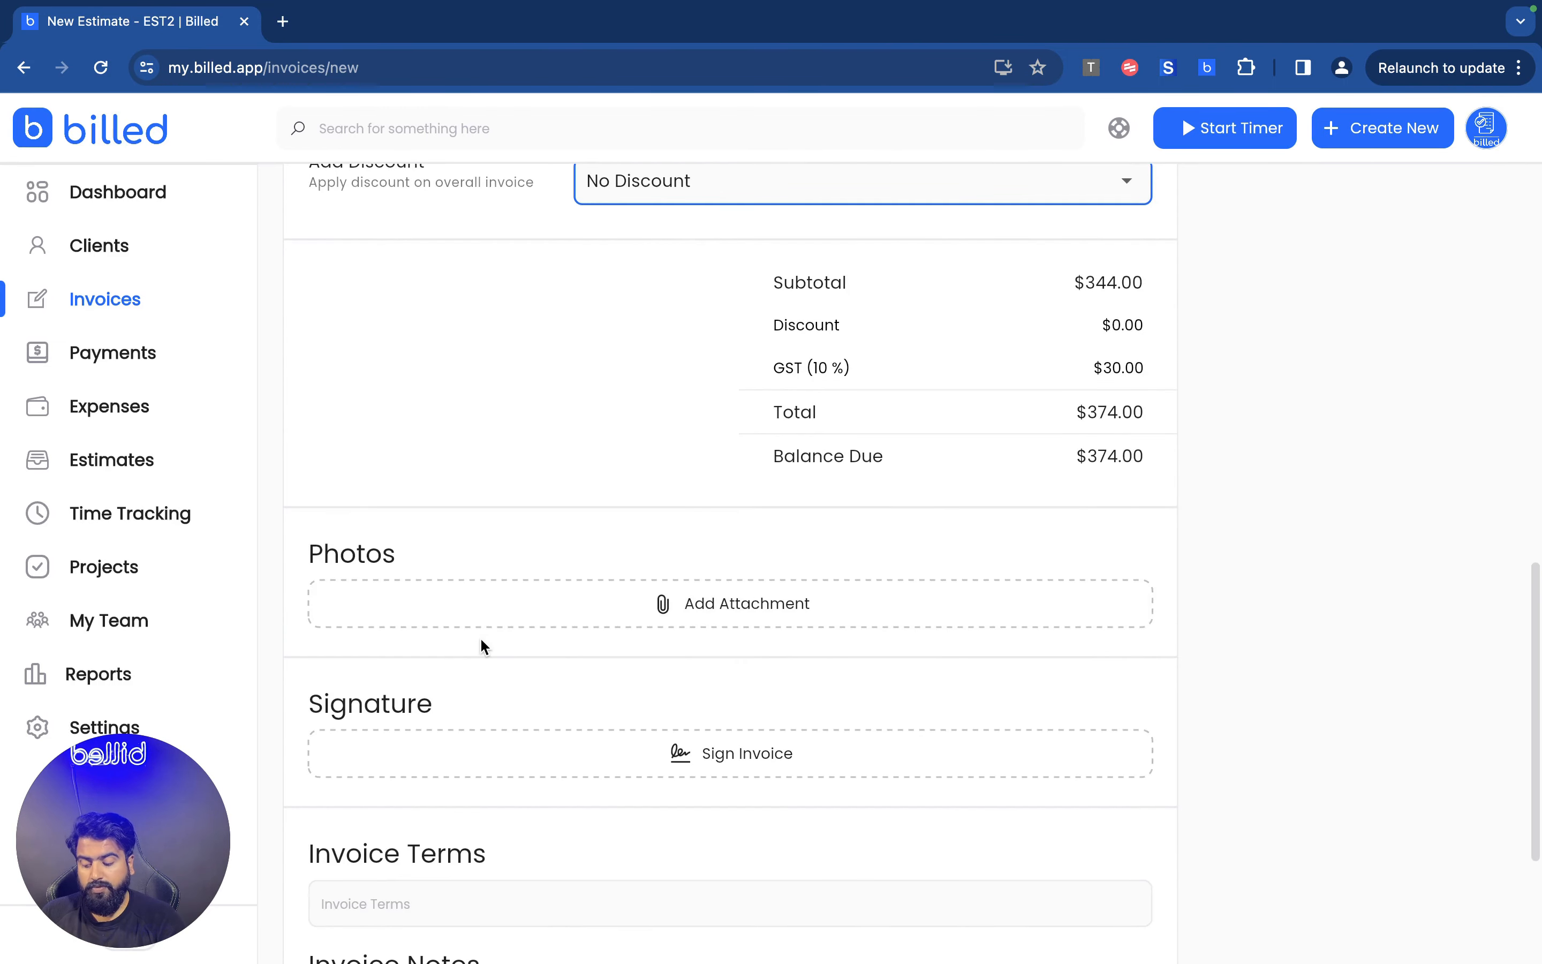
# Step: Change the invoice template to Template 3
pyautogui.scroll(10, 811, 576)
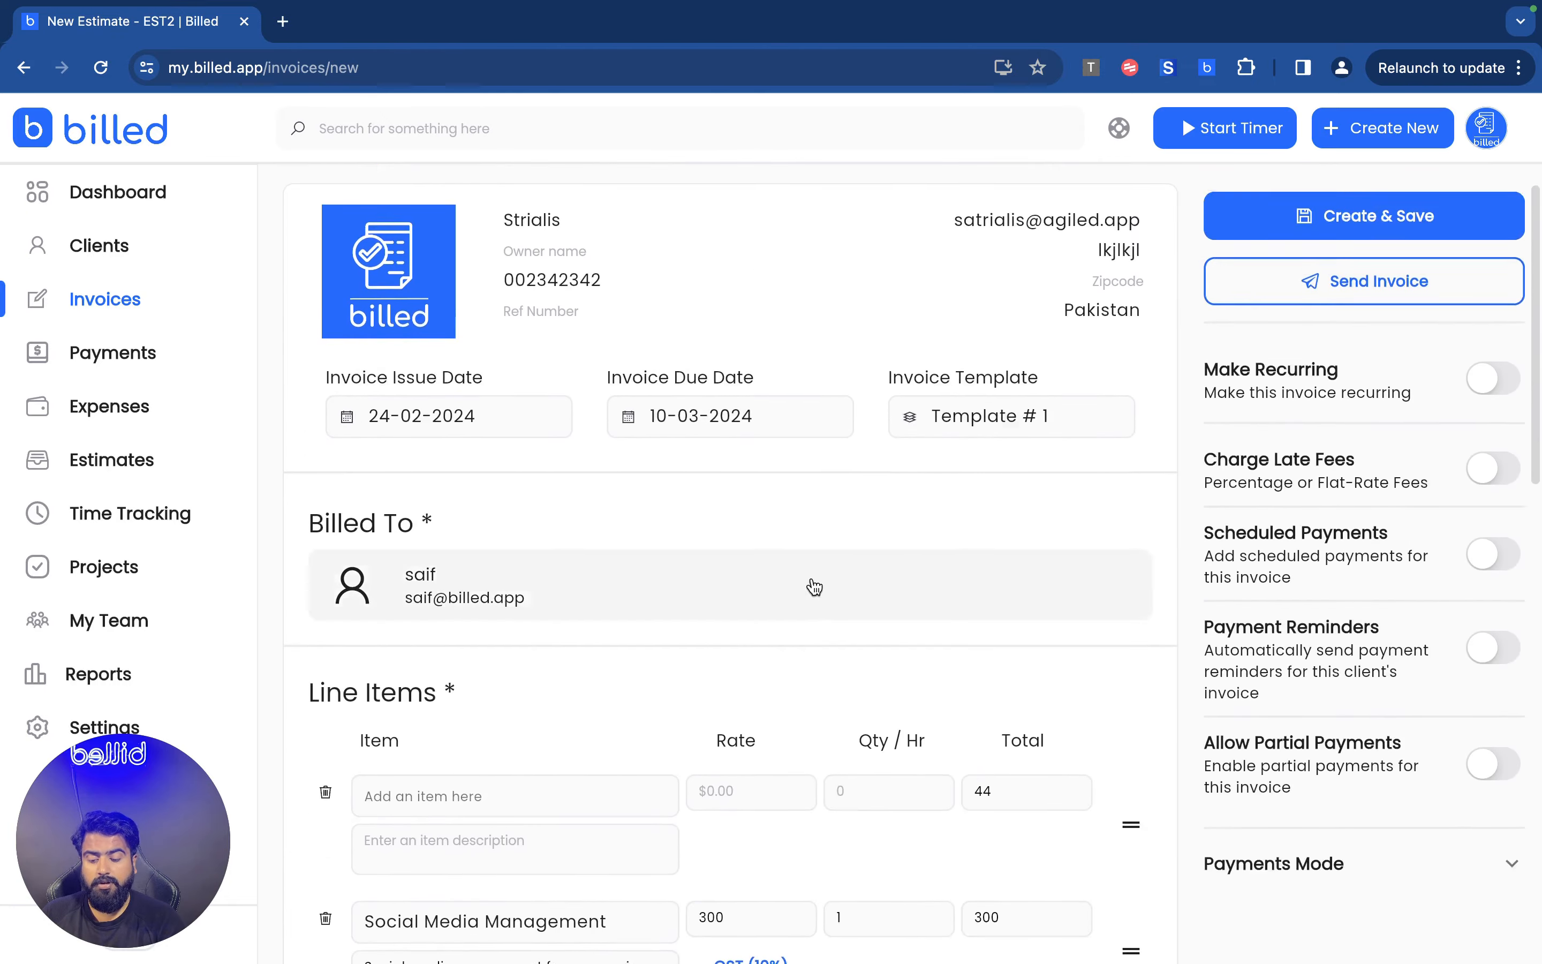
pyautogui.click(997, 461)
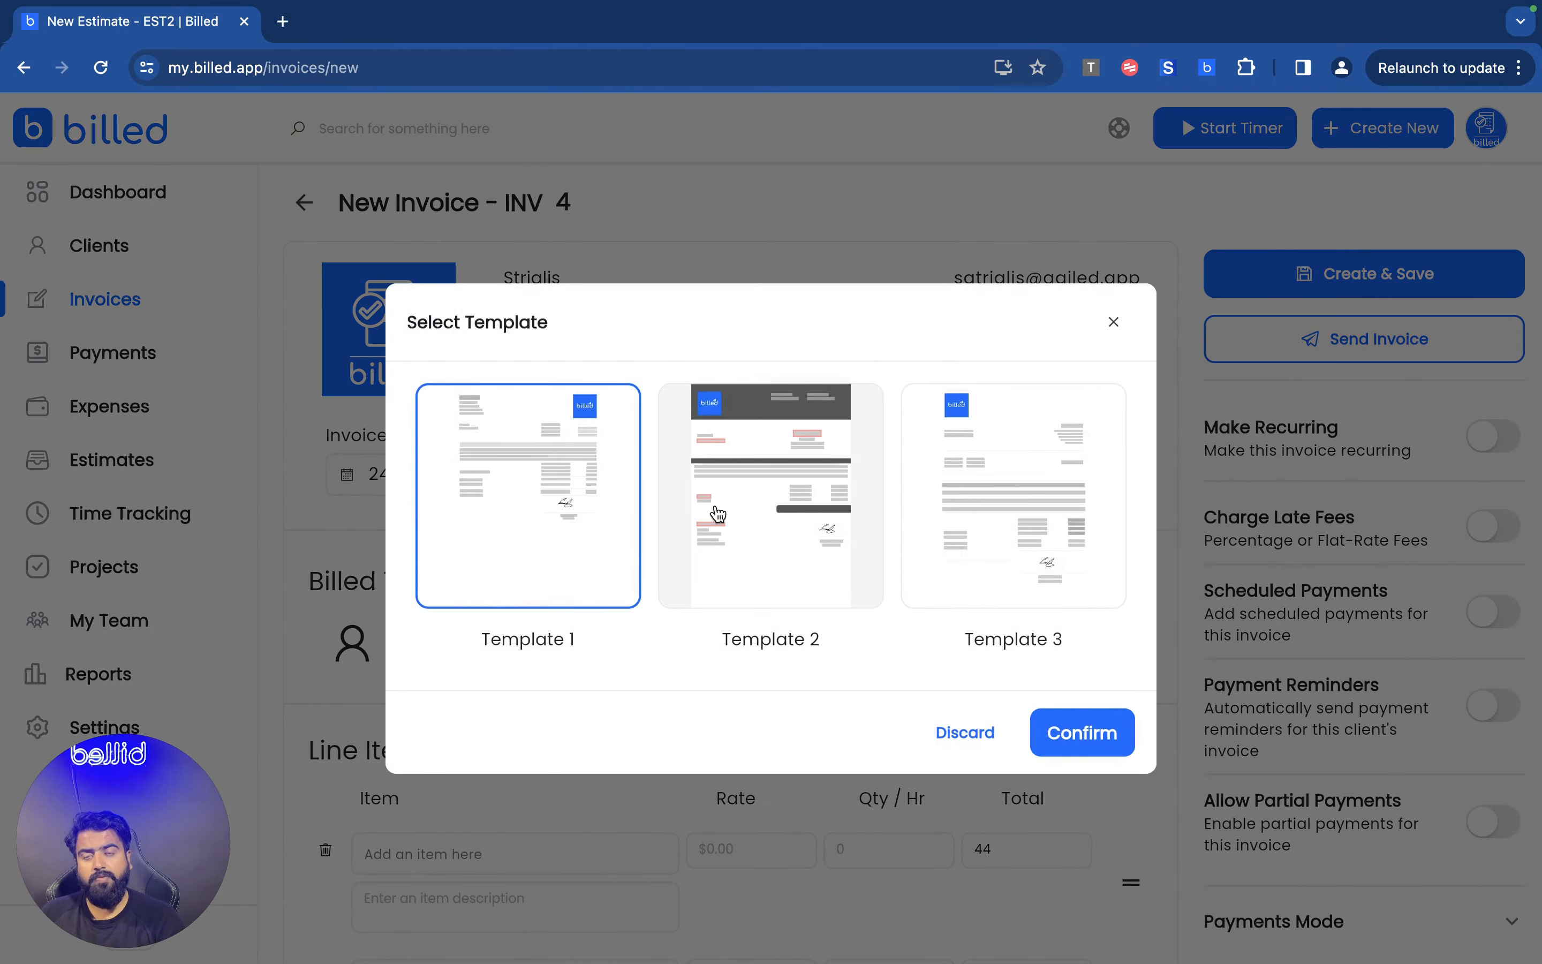
pyautogui.click(1023, 503)
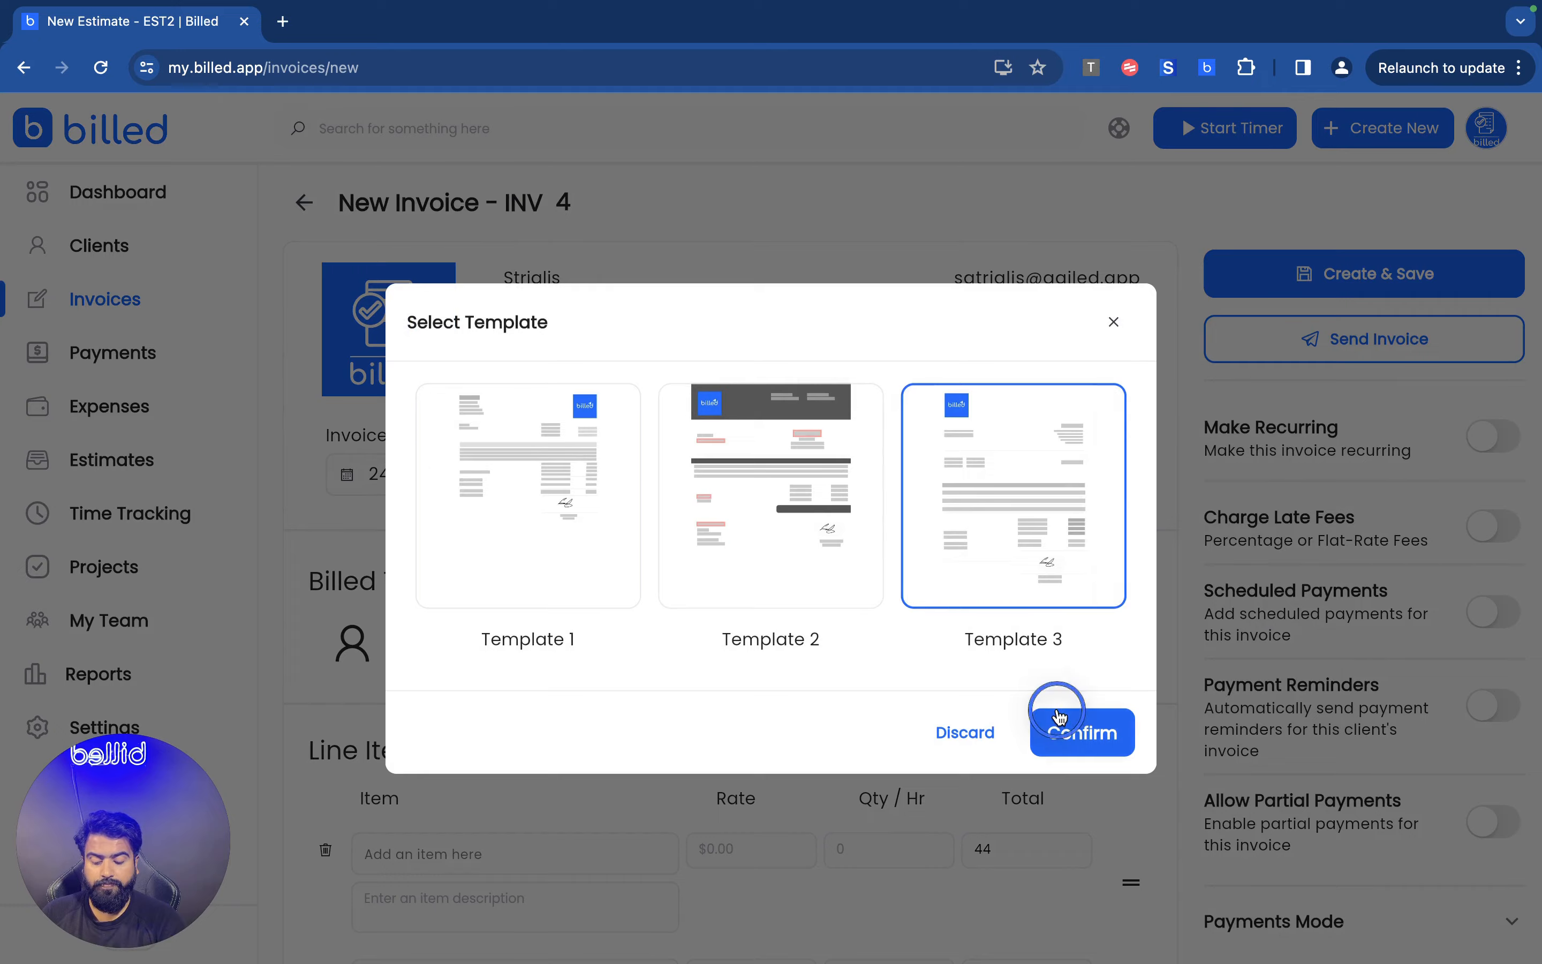
pyautogui.click(1077, 732)
# Step: Check the invoice's payment options and payments mode, and create and save the invoice
pyautogui.scroll(-2, 1384, 438)
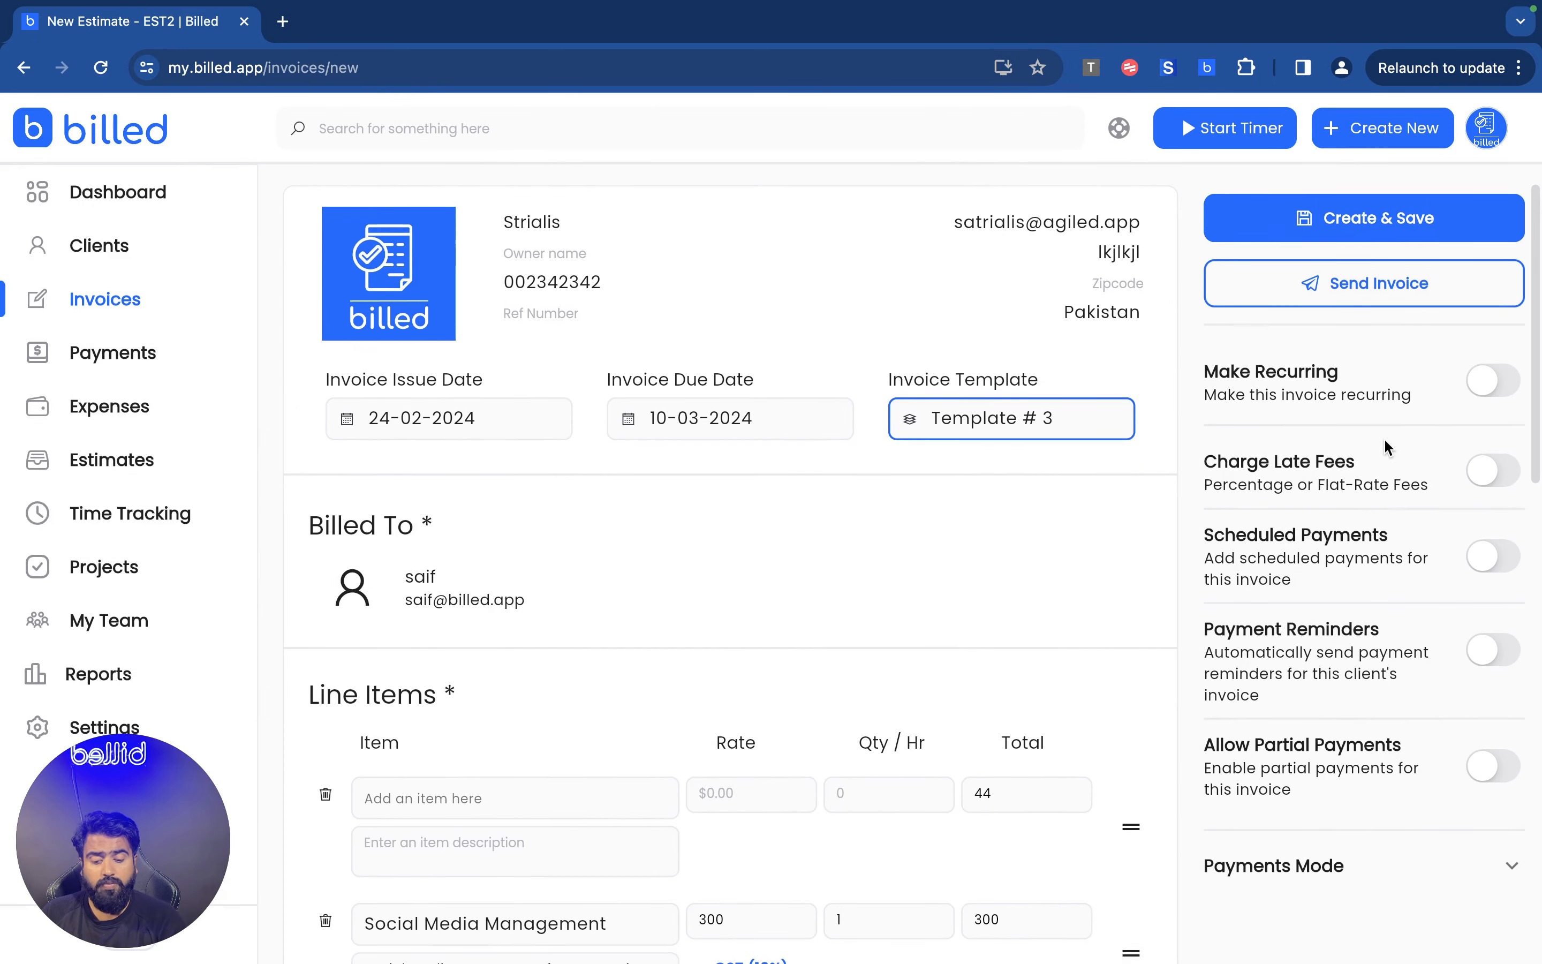
pyautogui.scroll(-2, 1387, 417)
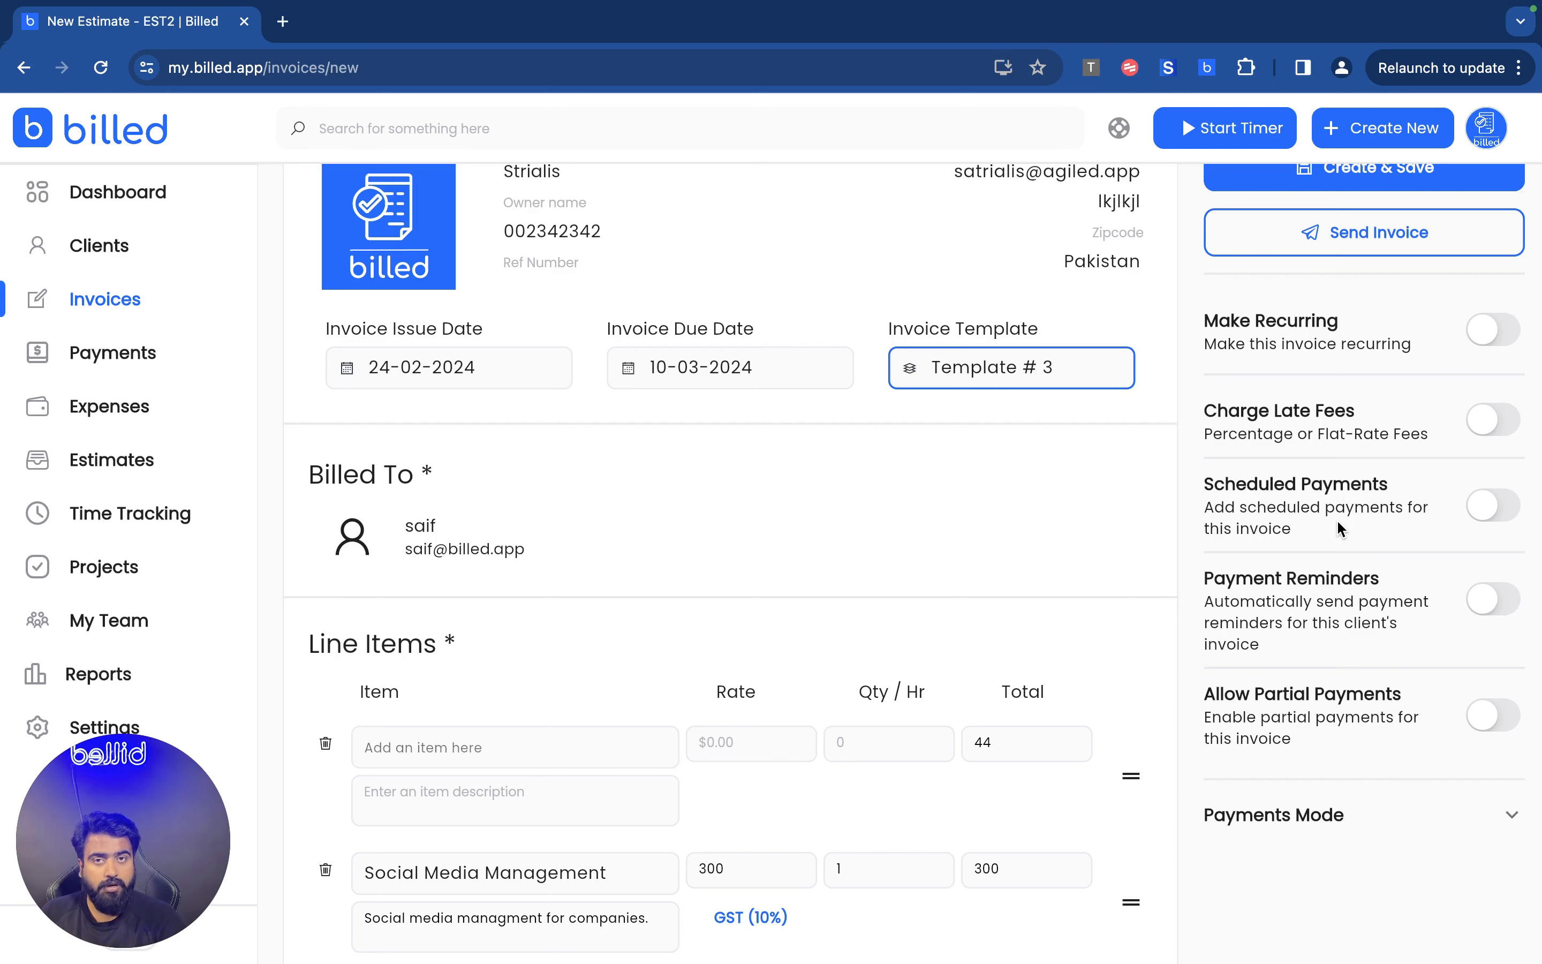
pyautogui.click(1355, 814)
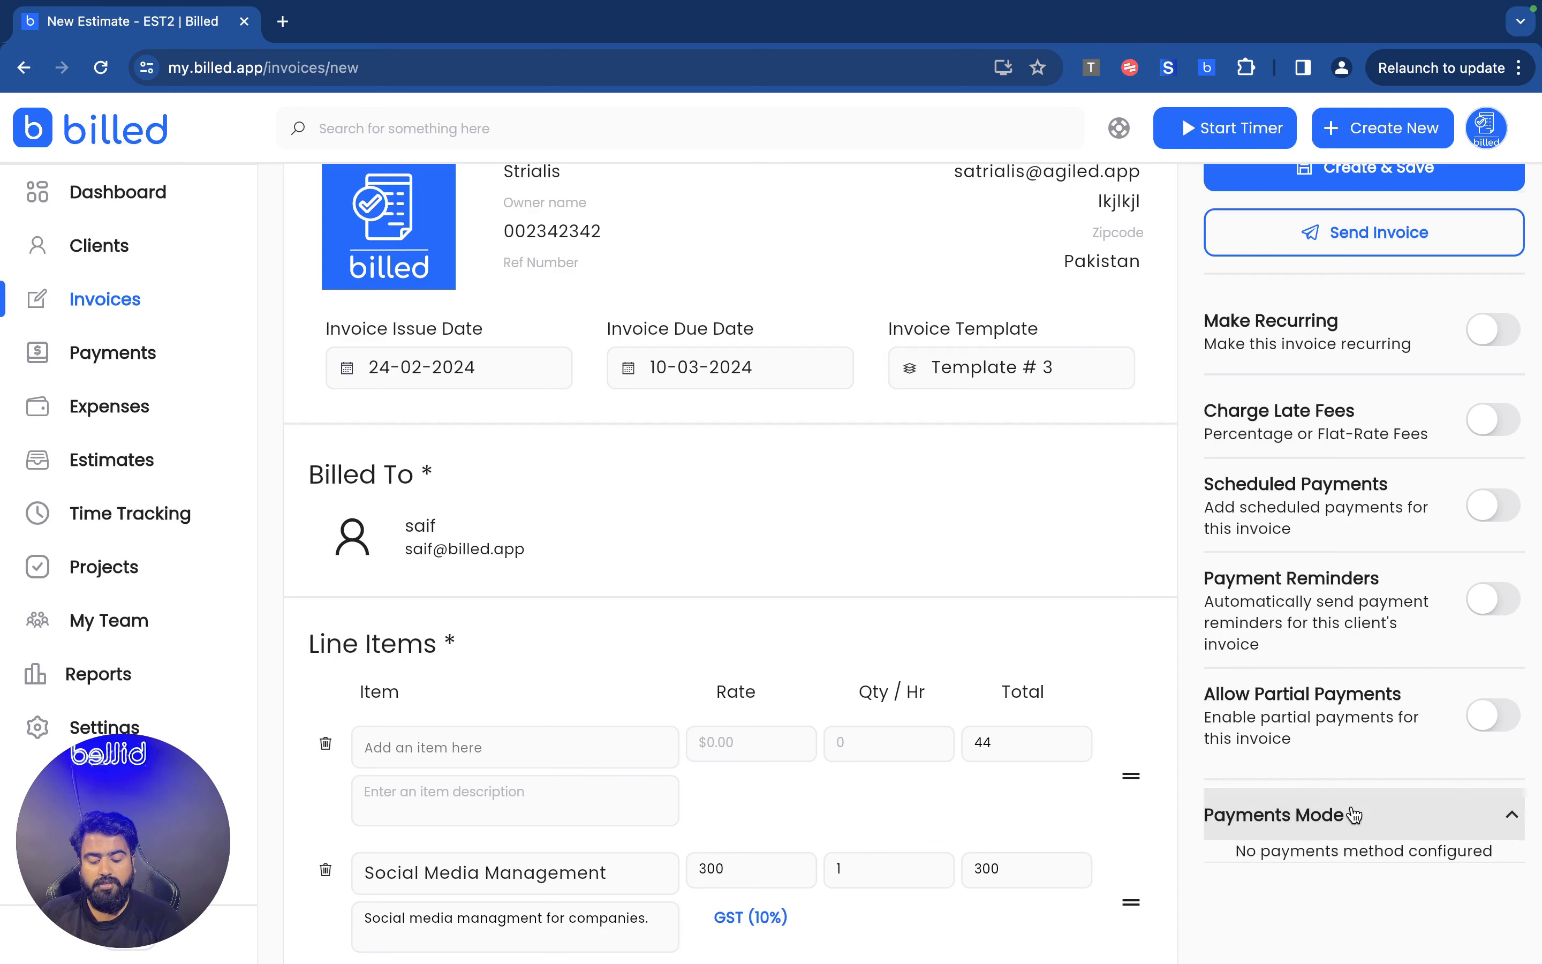
pyautogui.scroll(-2, 1352, 816)
pyautogui.scroll(1, 1352, 817)
pyautogui.click(1377, 759)
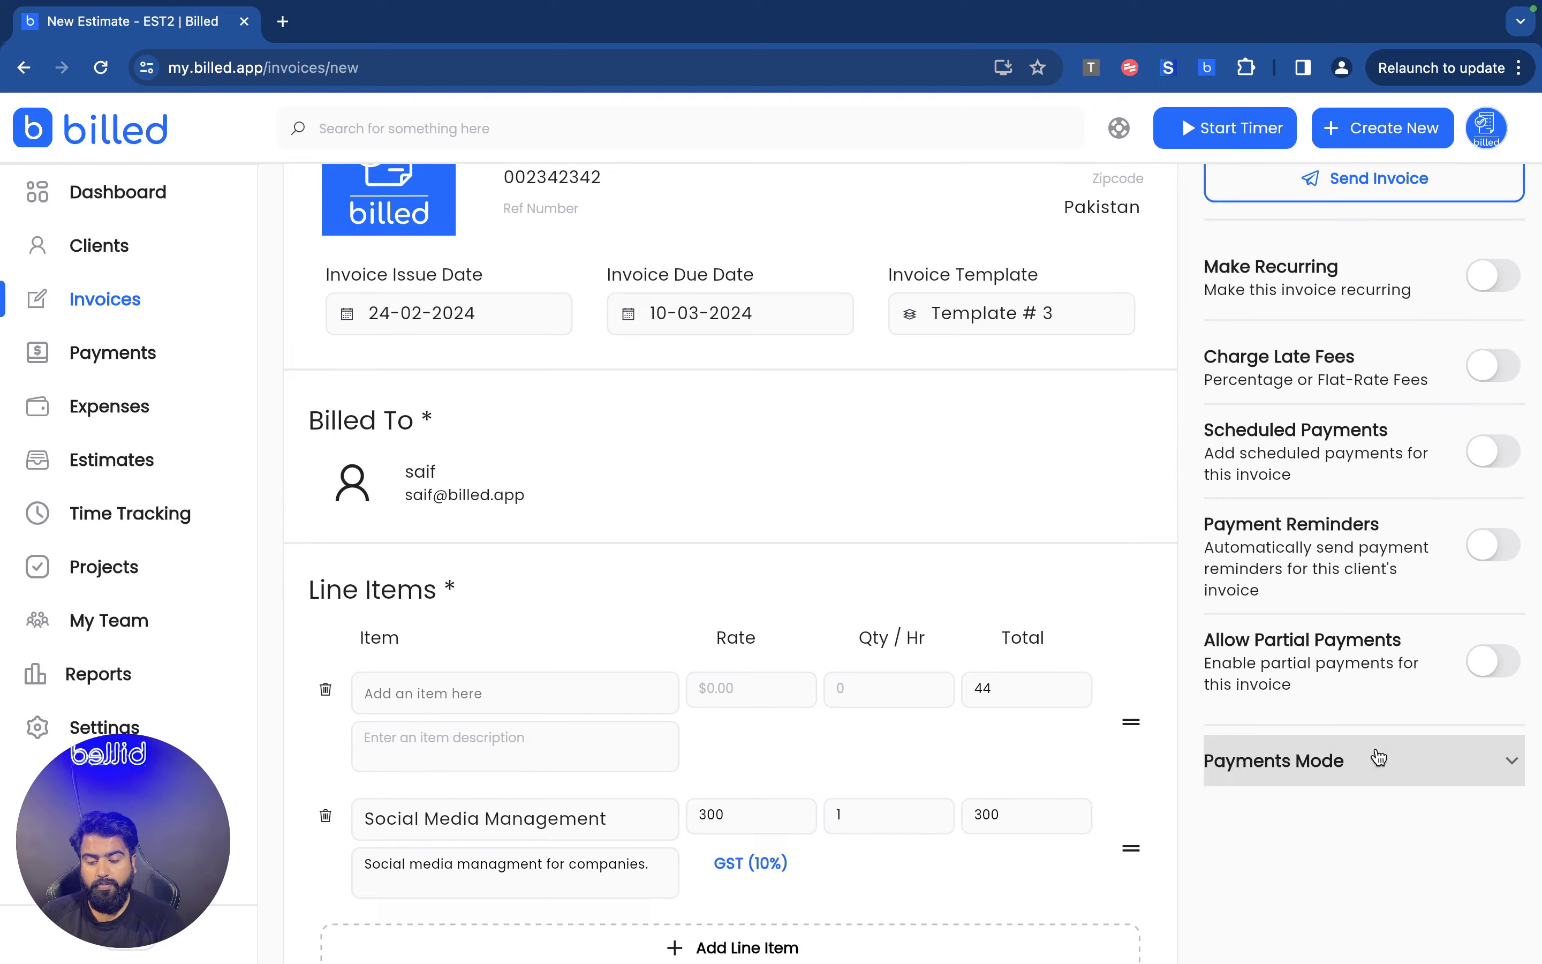
pyautogui.scroll(3, 940, 625)
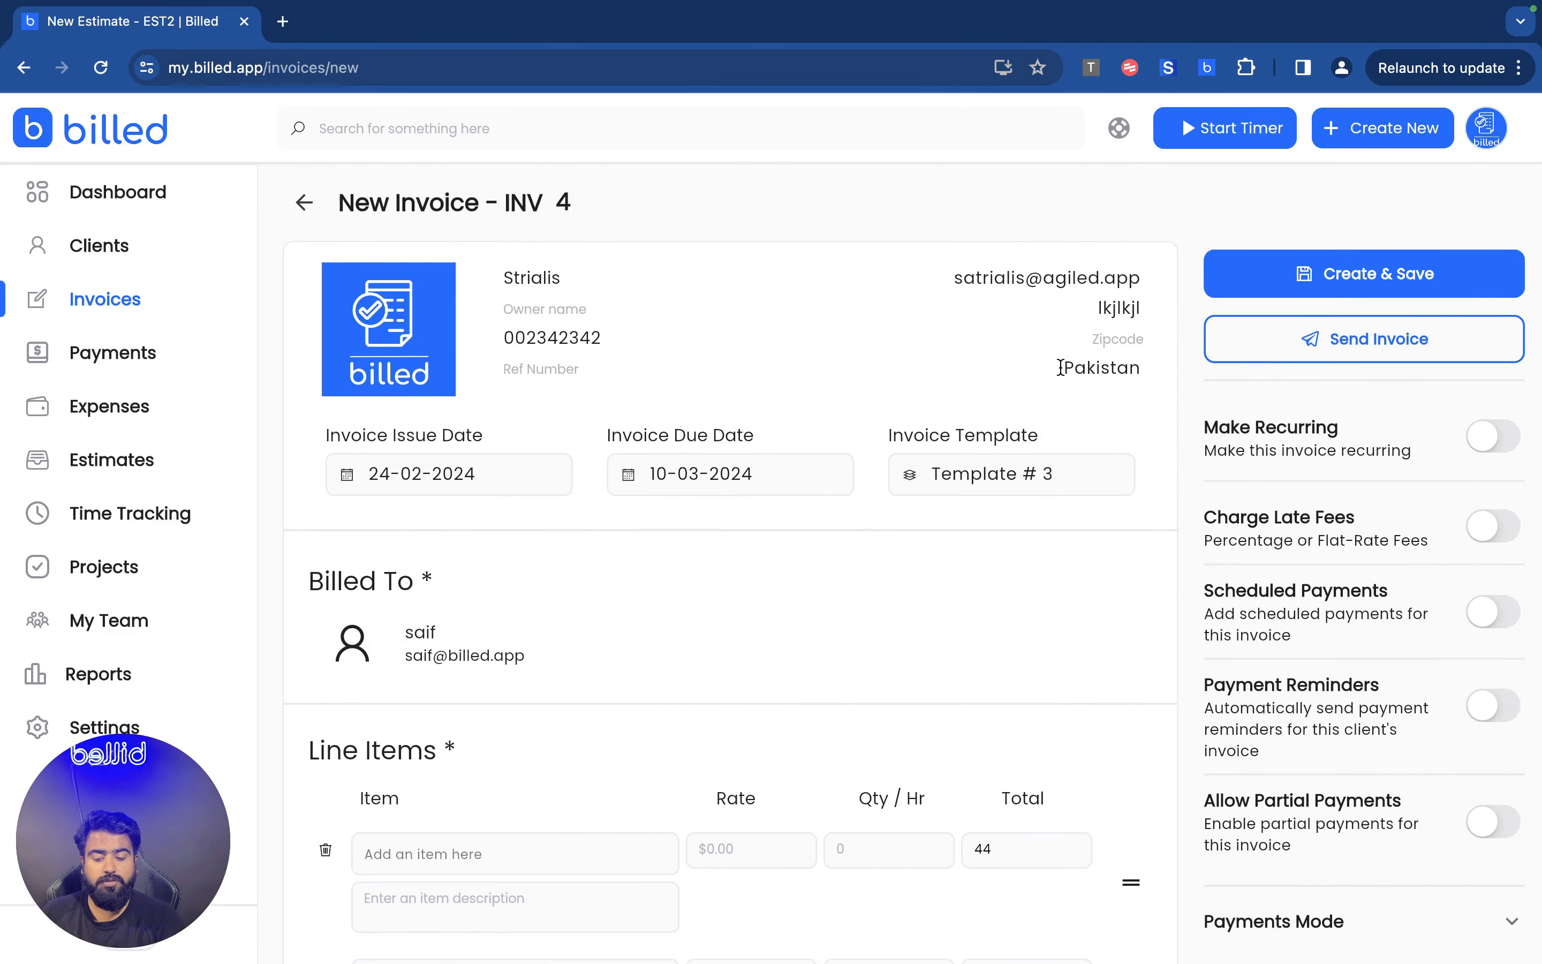
pyautogui.click(1347, 276)
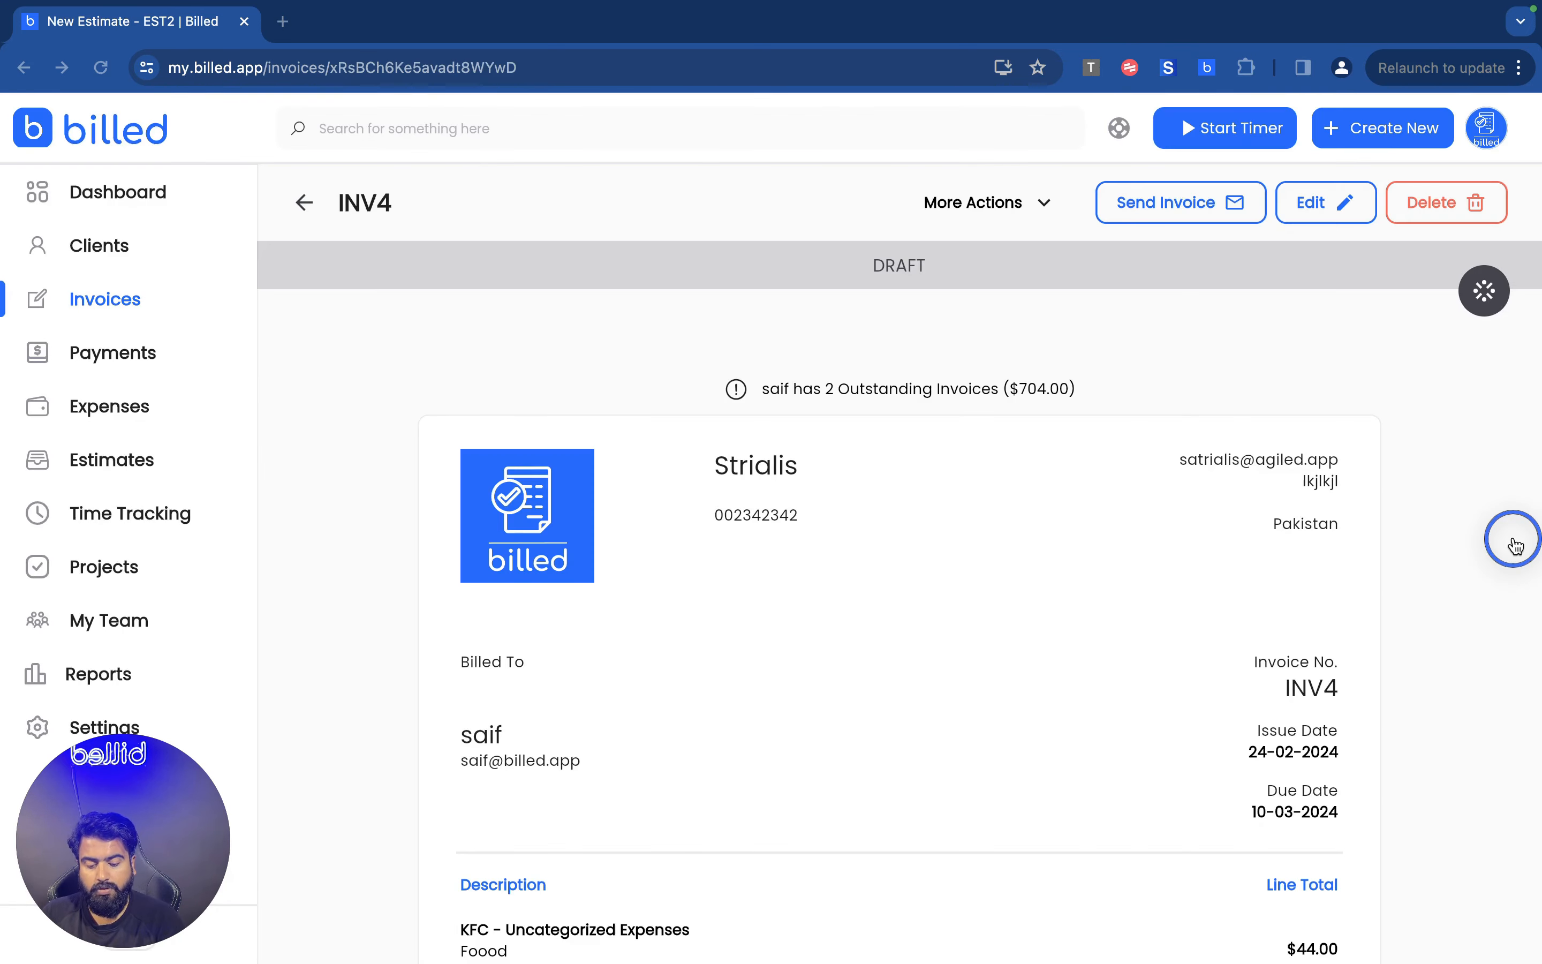
# Step: Review the additional actions available for the saved invoice and its activity log
pyautogui.click(1016, 204)
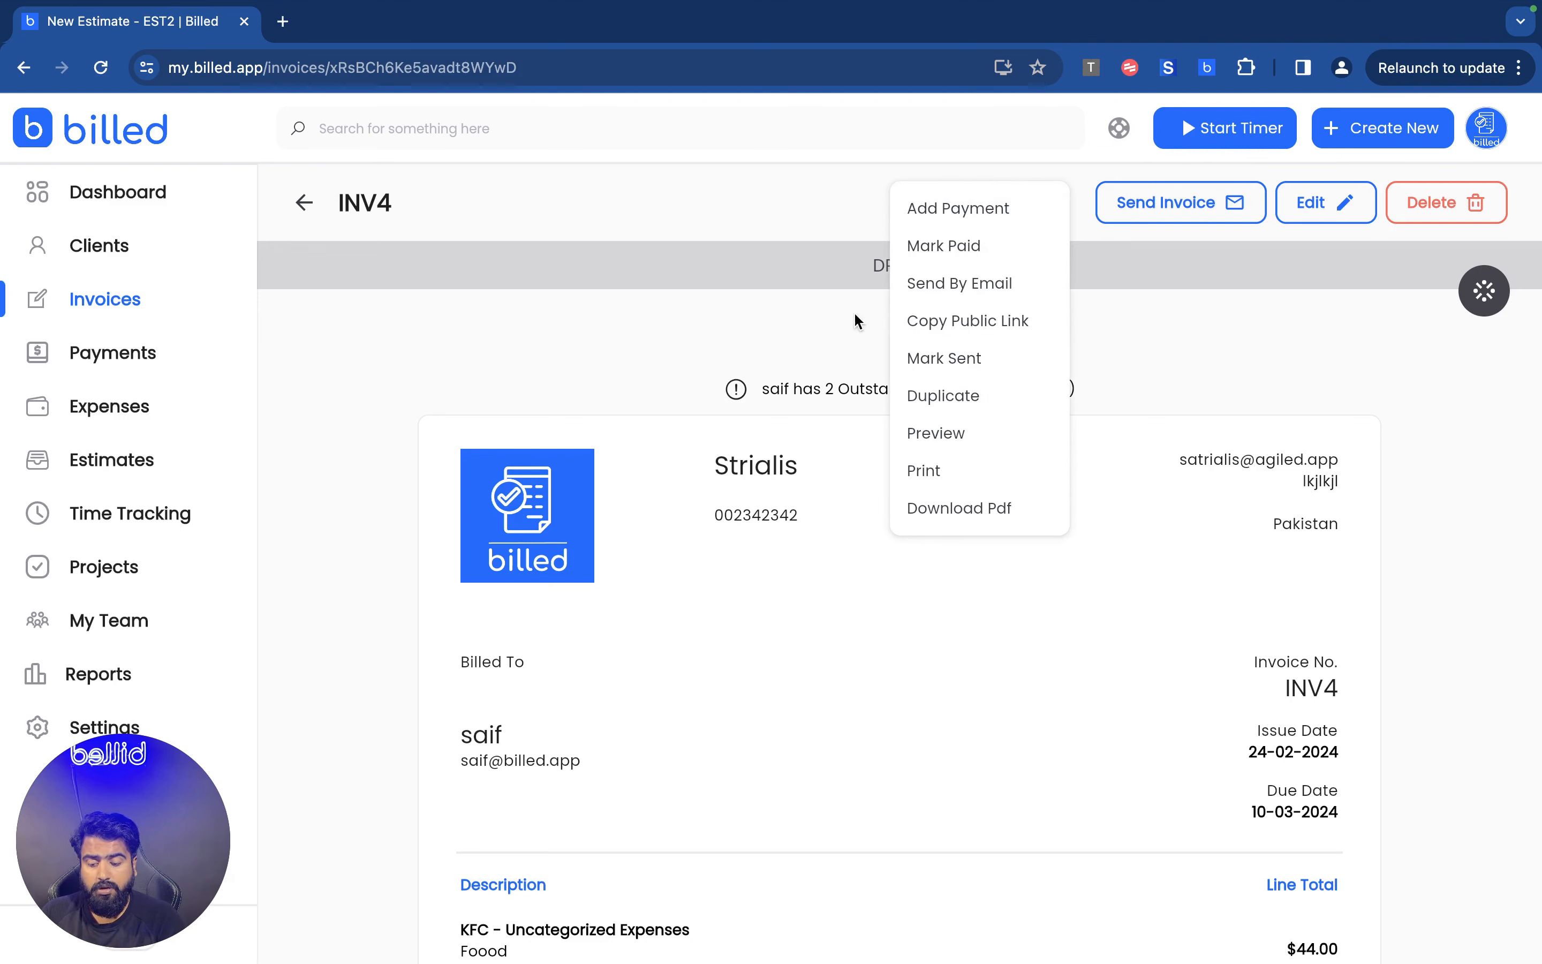
pyautogui.click(785, 325)
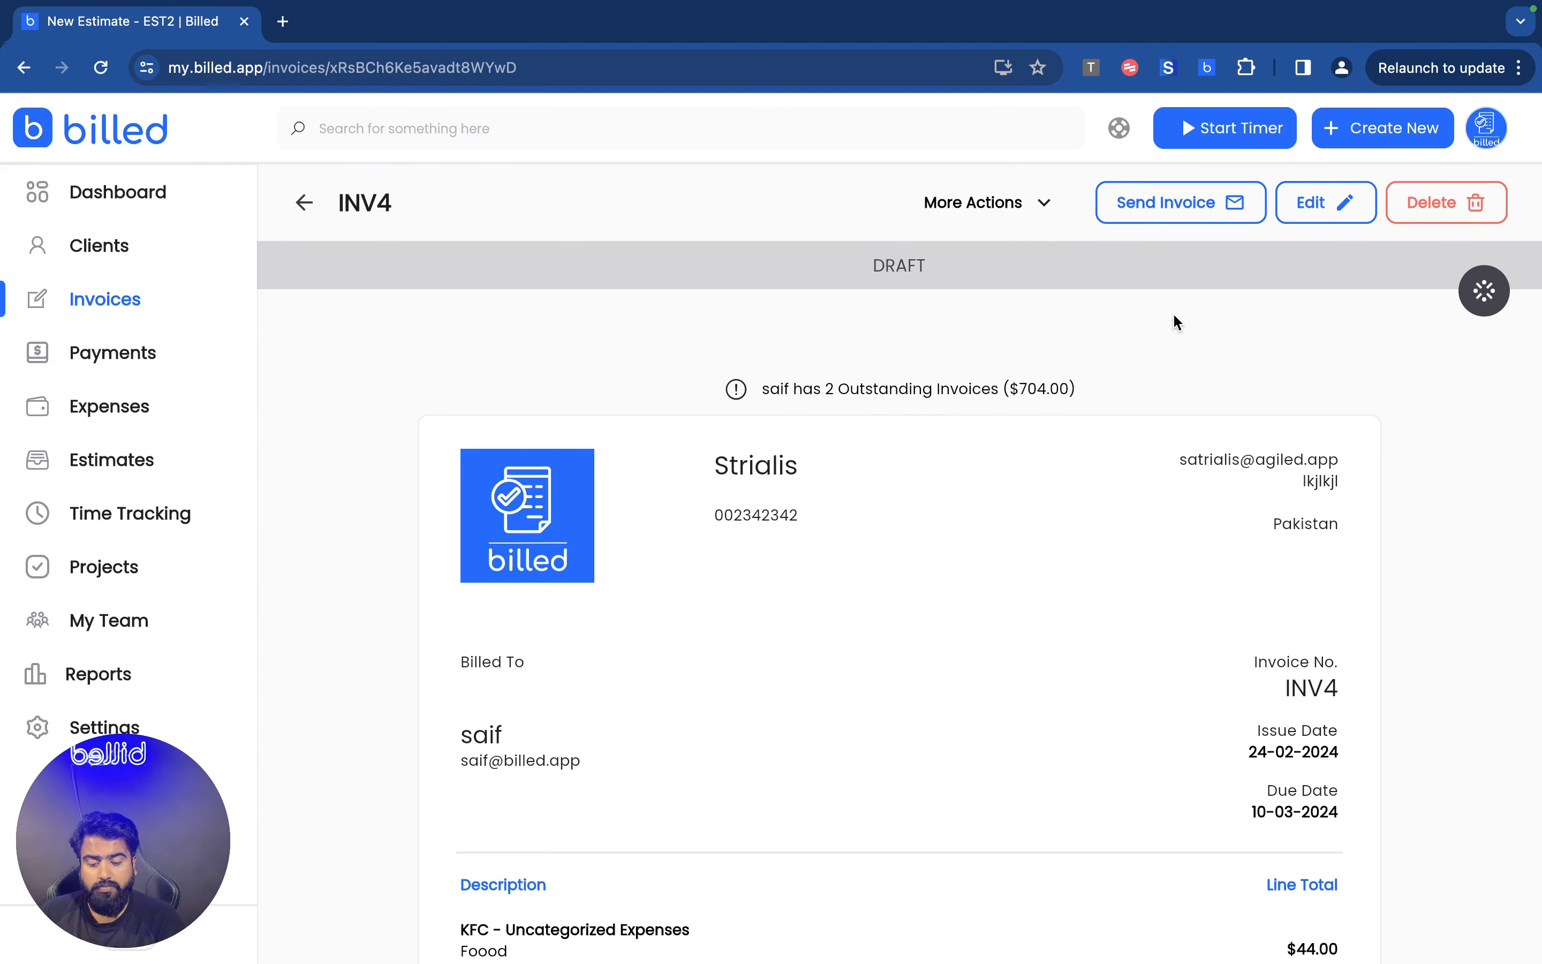
pyautogui.scroll(-3, 1155, 589)
pyautogui.scroll(3, 1156, 588)
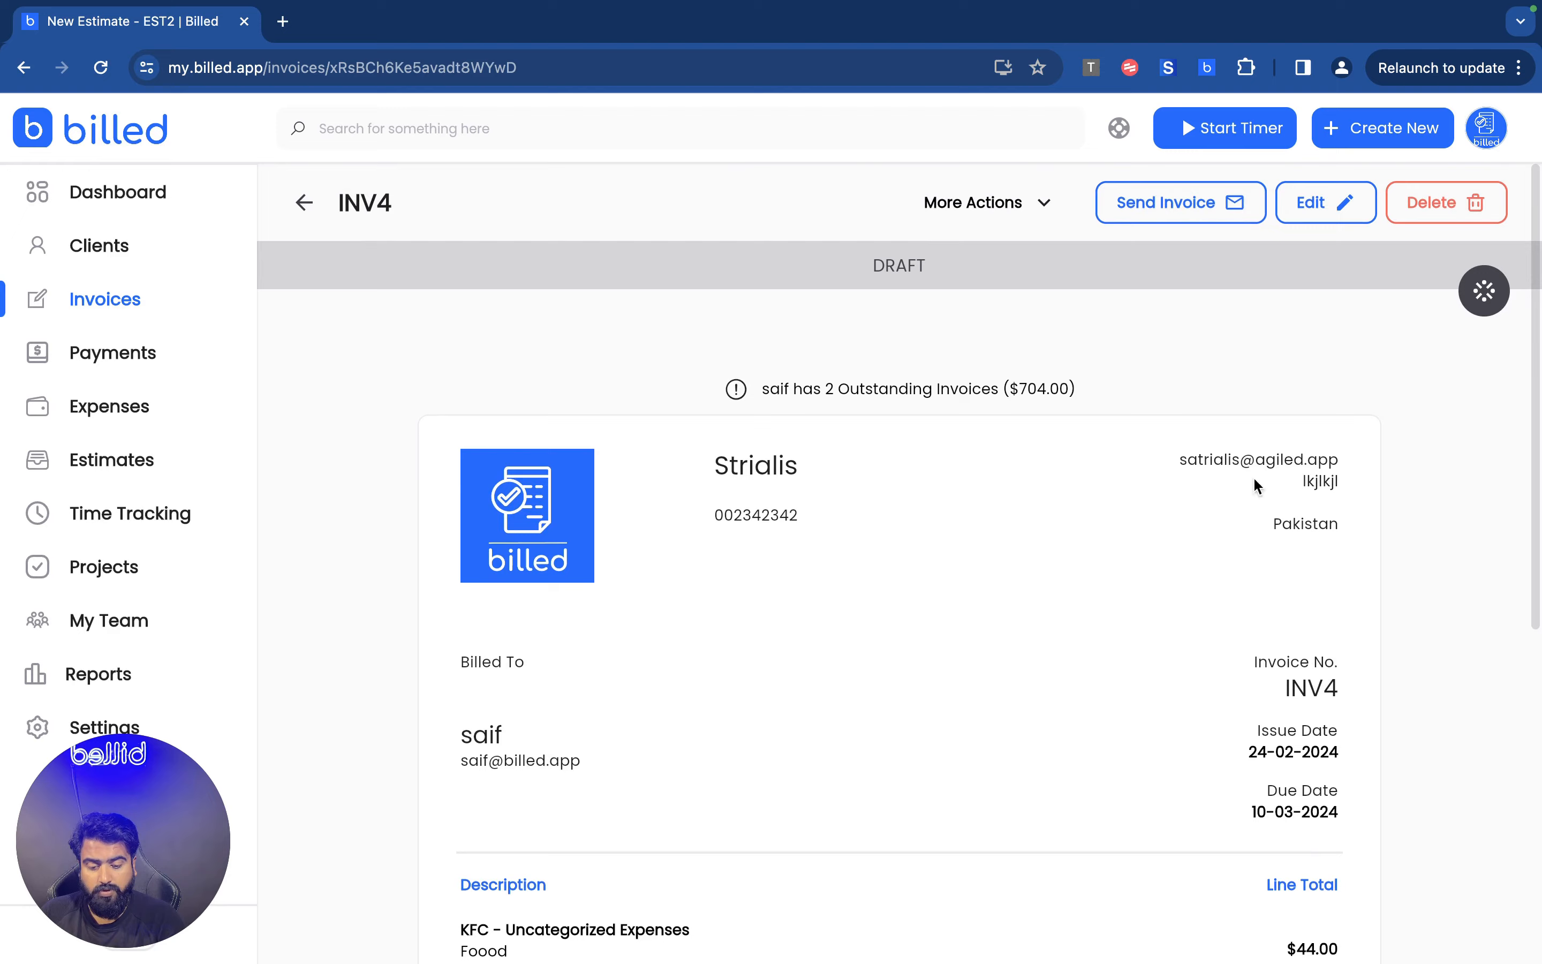
pyautogui.click(1492, 294)
pyautogui.click(1109, 423)
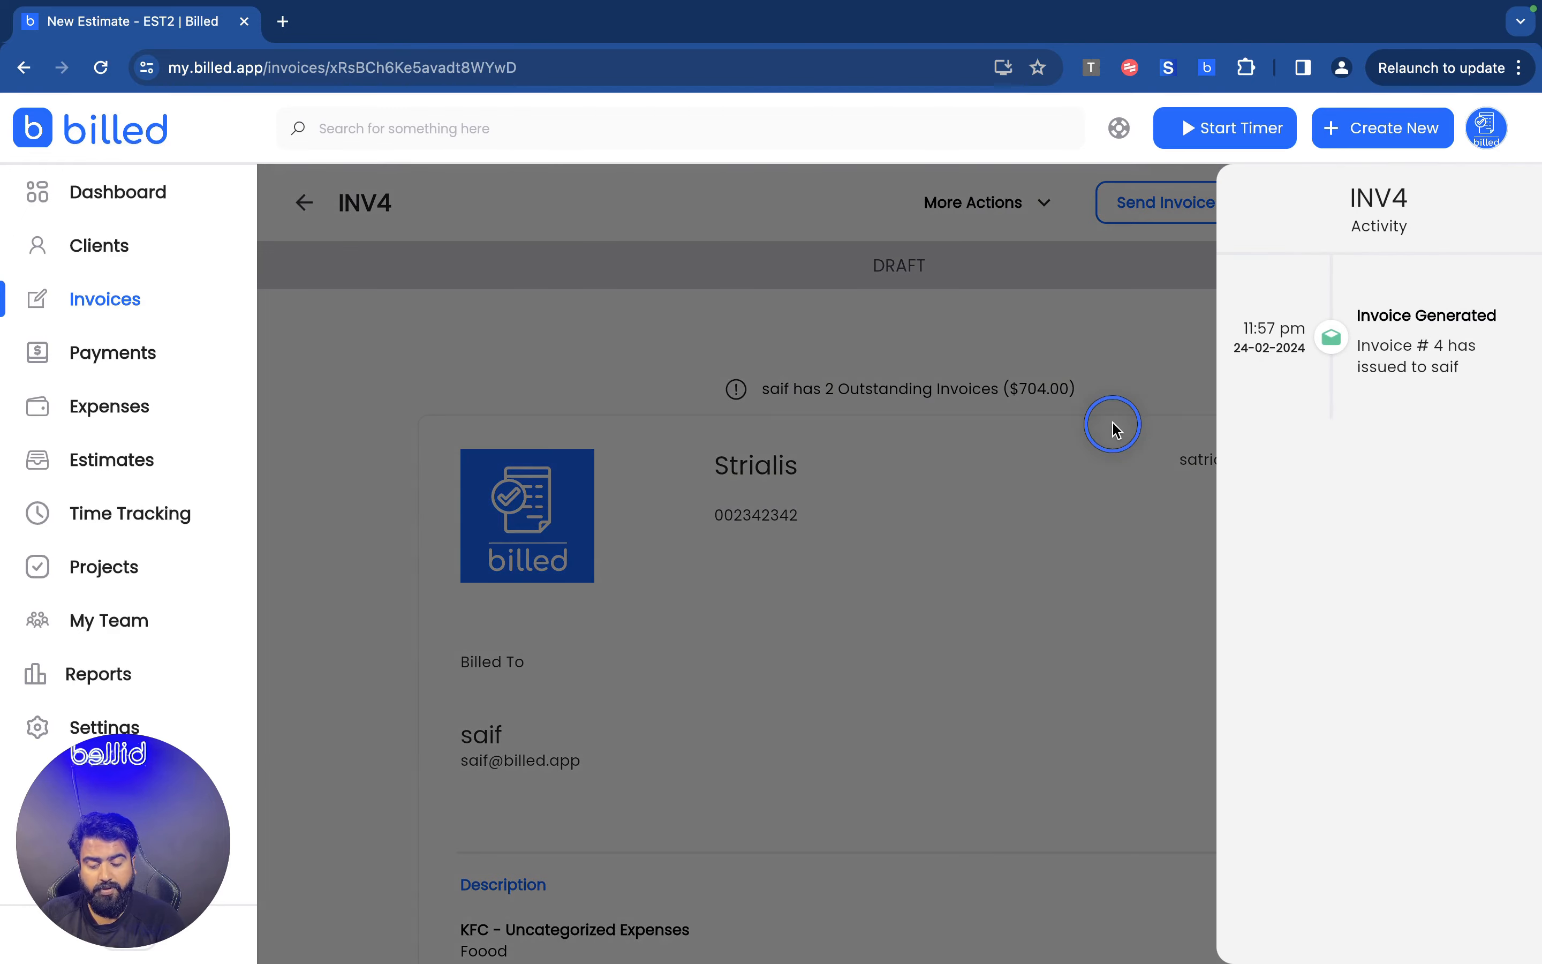
# Step: Review the list of received payments and the list of recorded expenses
pyautogui.click(192, 353)
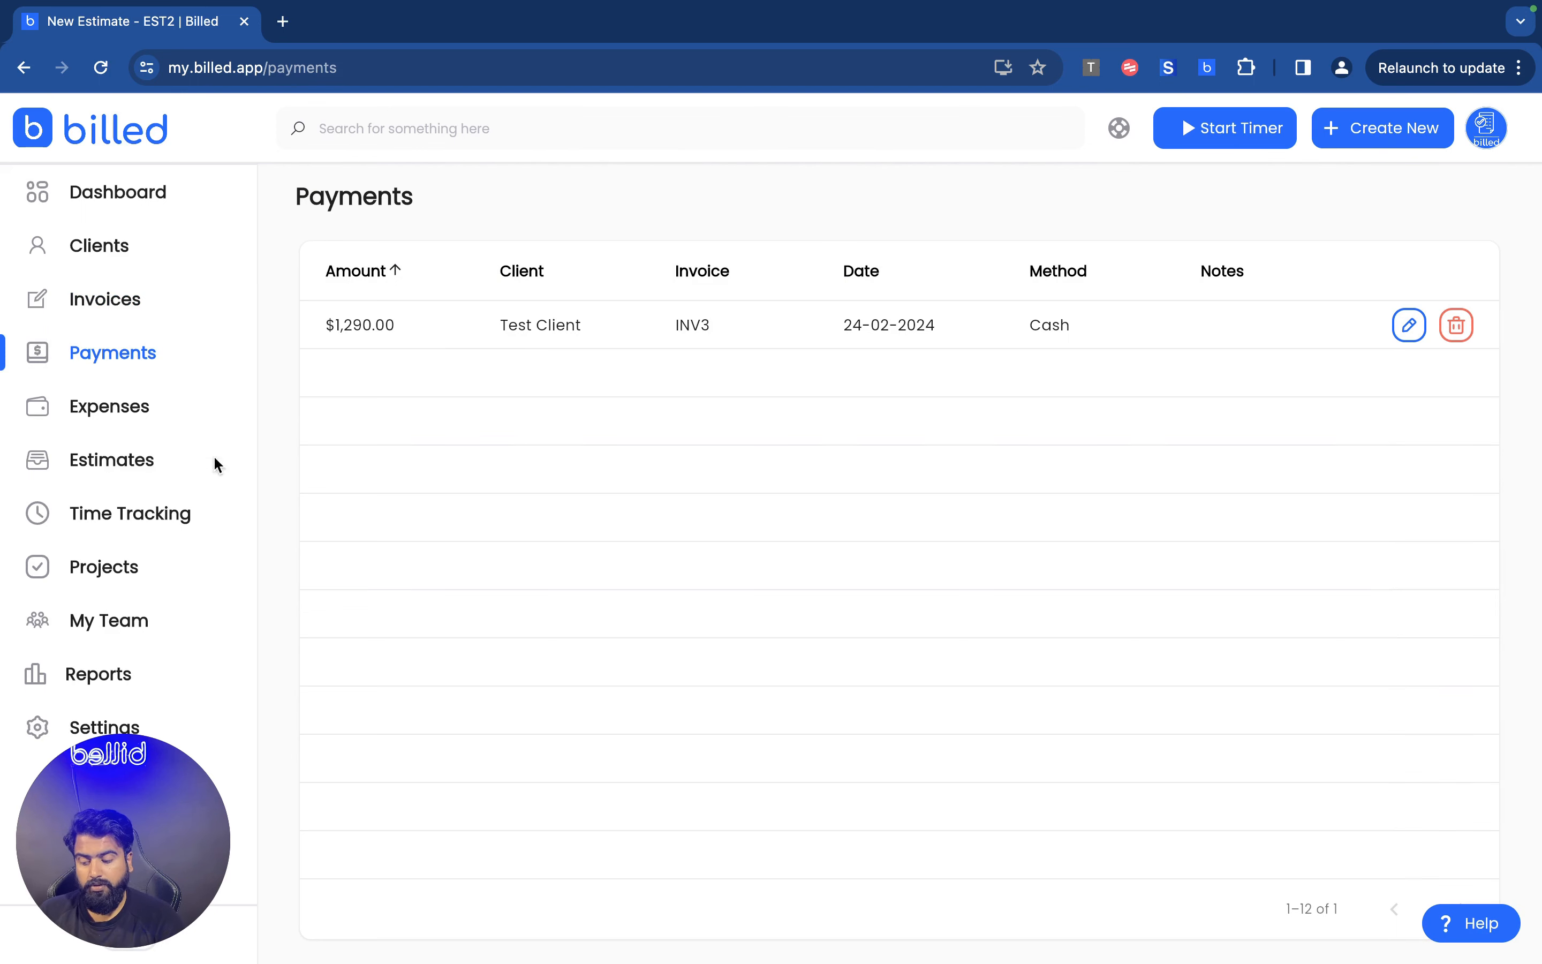
pyautogui.click(113, 412)
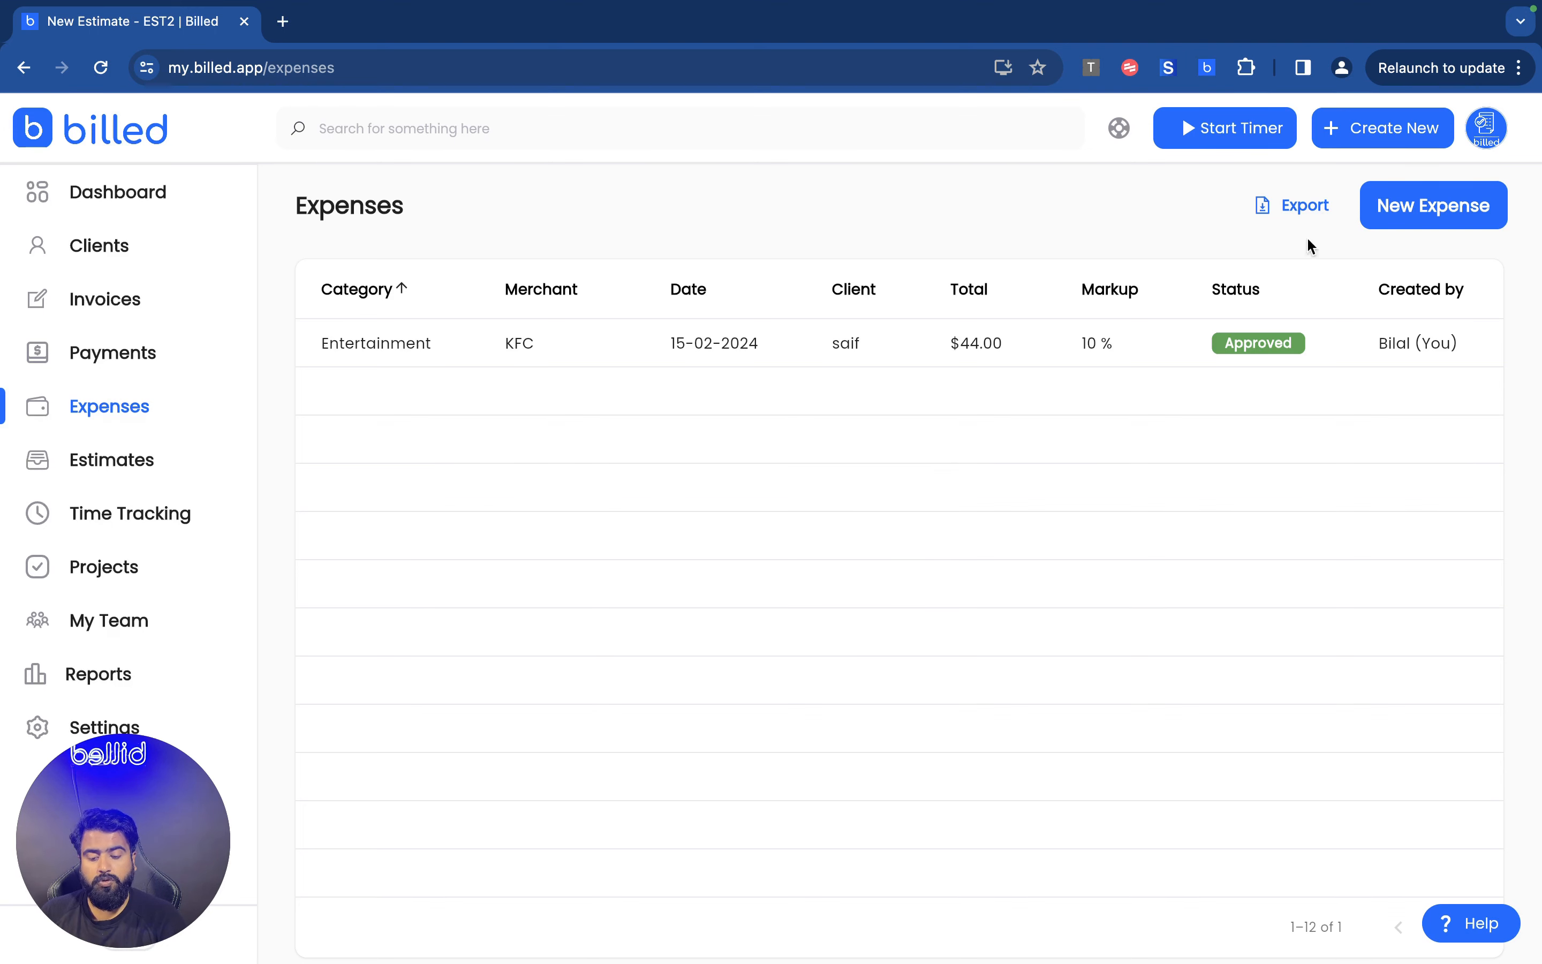
# Step: Start a new expense with the merchant KFC and the purpose Entertain
pyautogui.click(1393, 221)
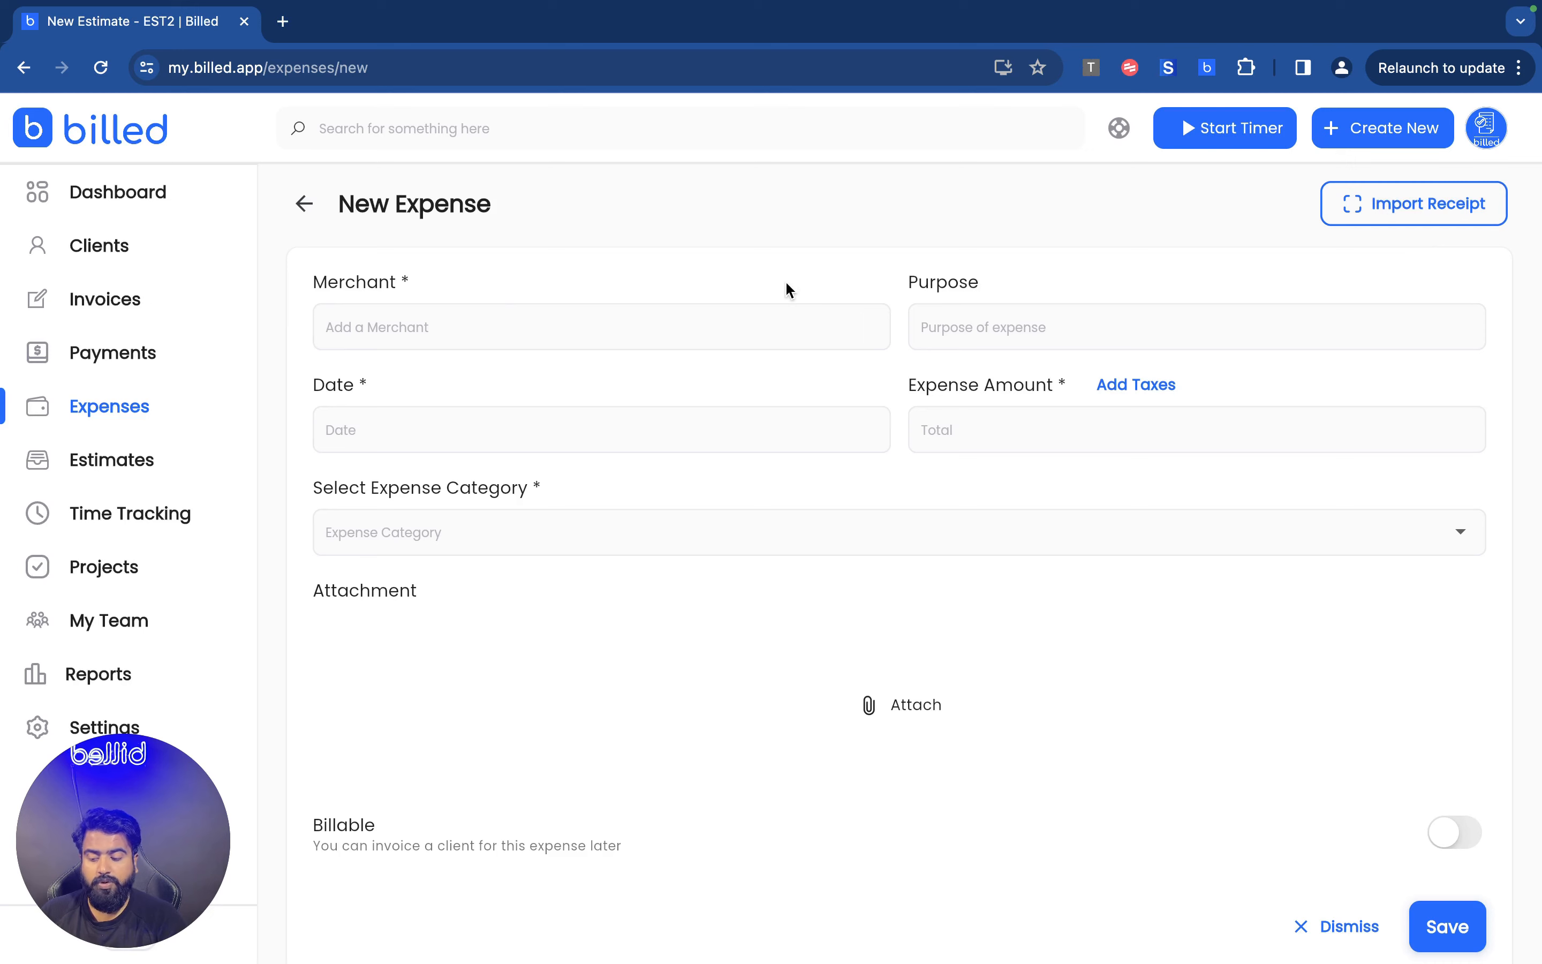
pyautogui.scroll(-1, 500, 424)
pyautogui.scroll(1, 500, 427)
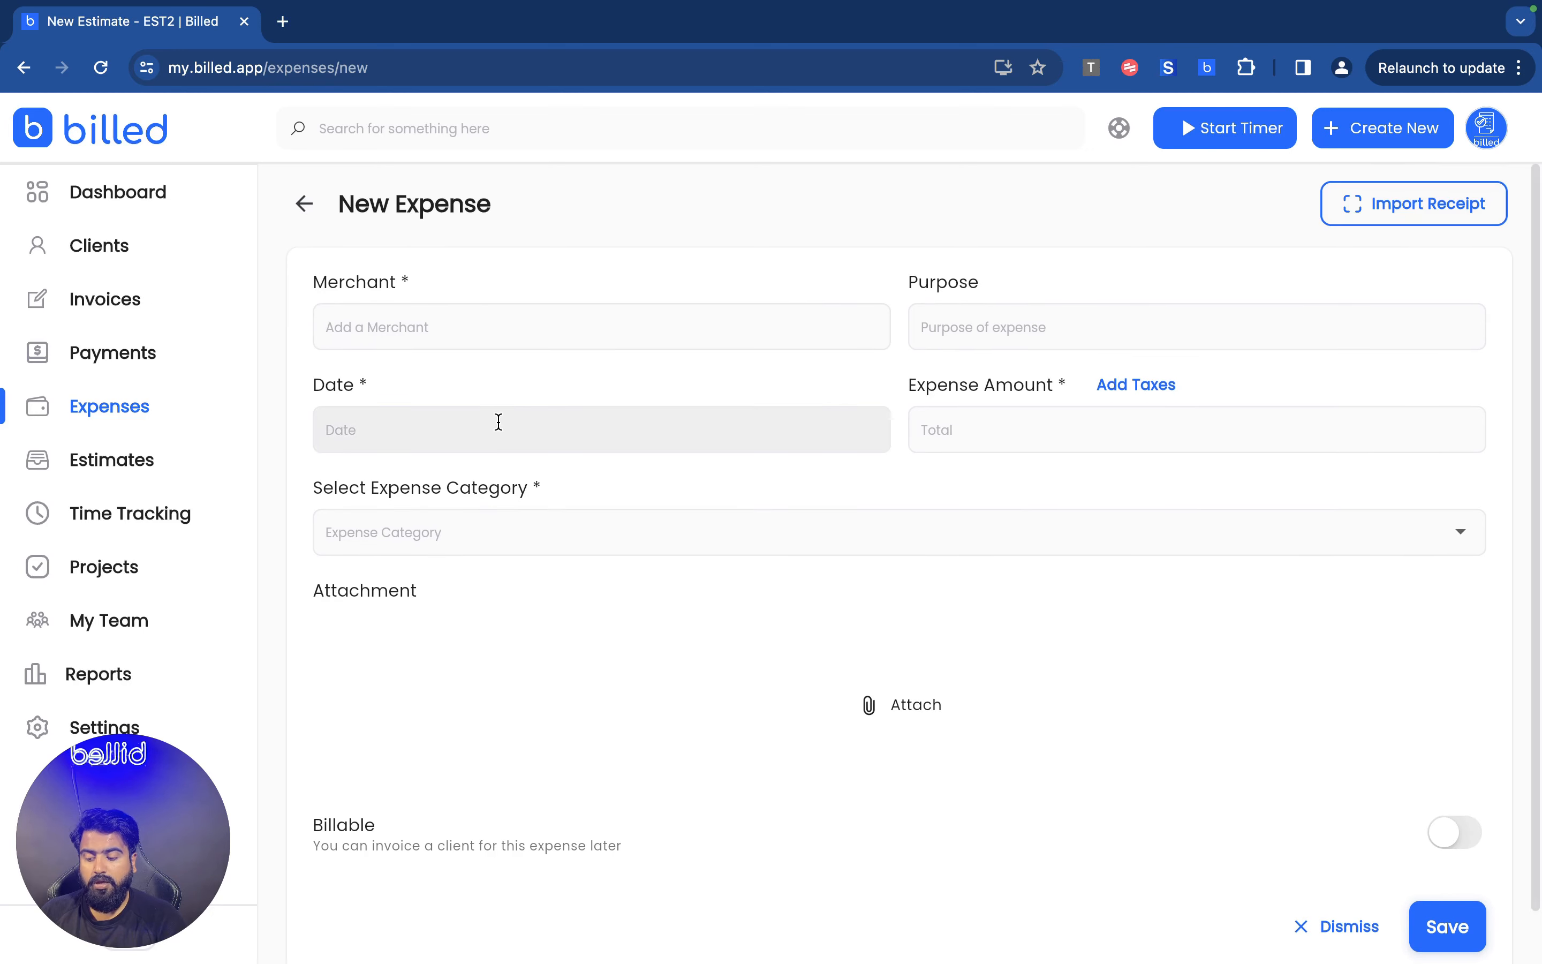
pyautogui.click(427, 320)
pyautogui.write('KFC')
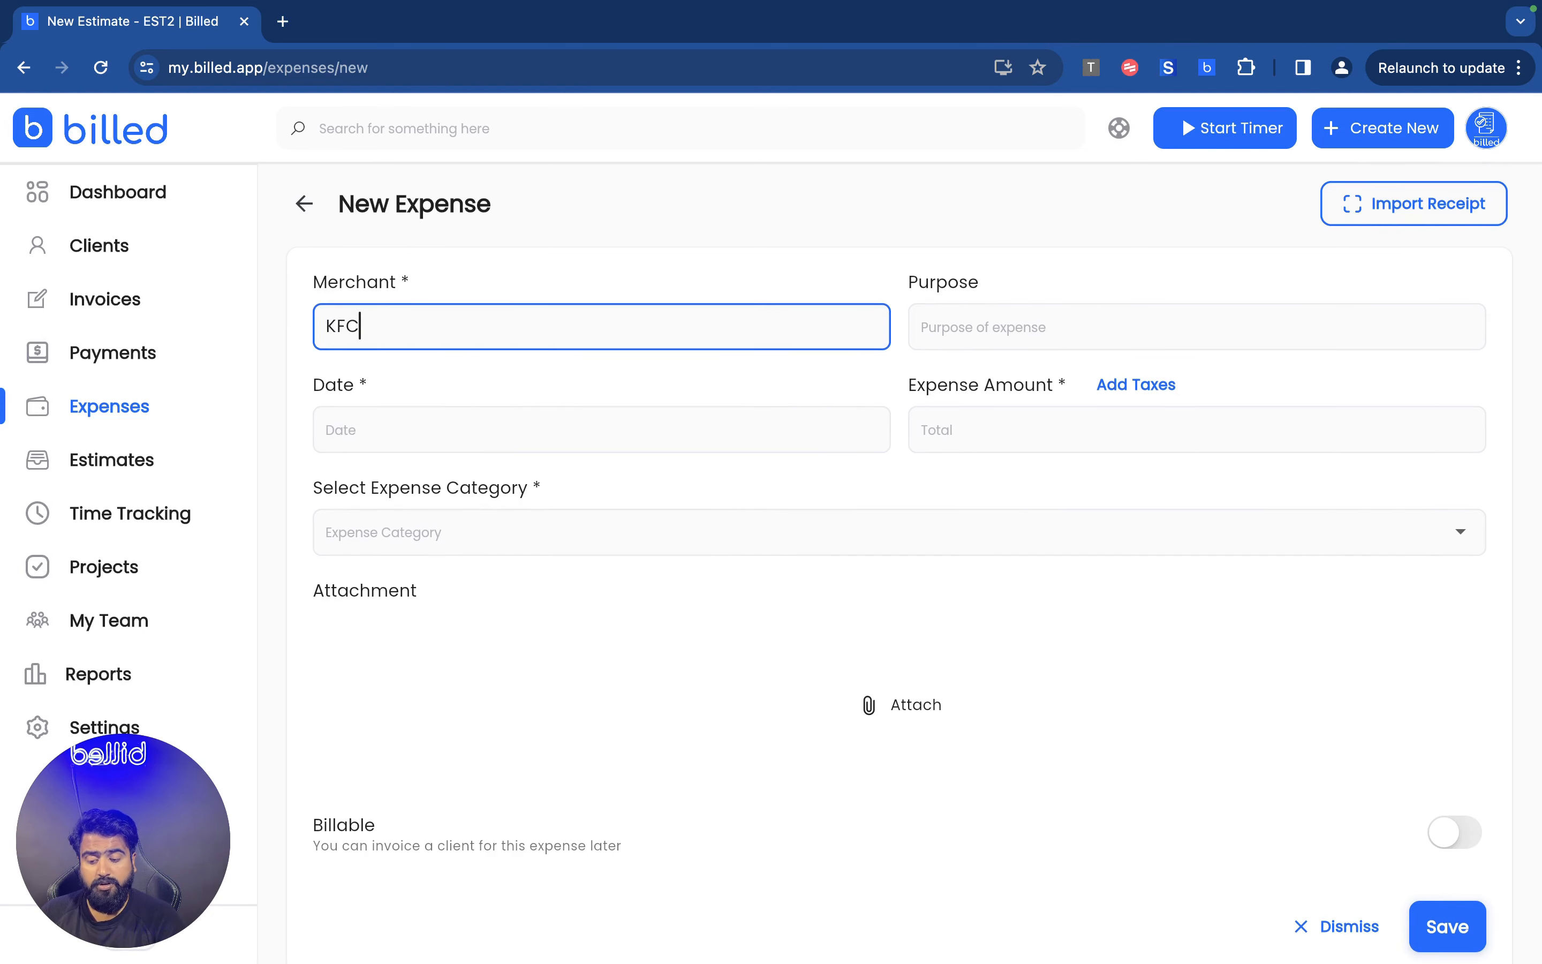
pyautogui.press('Tab')
pyautogui.write('E')
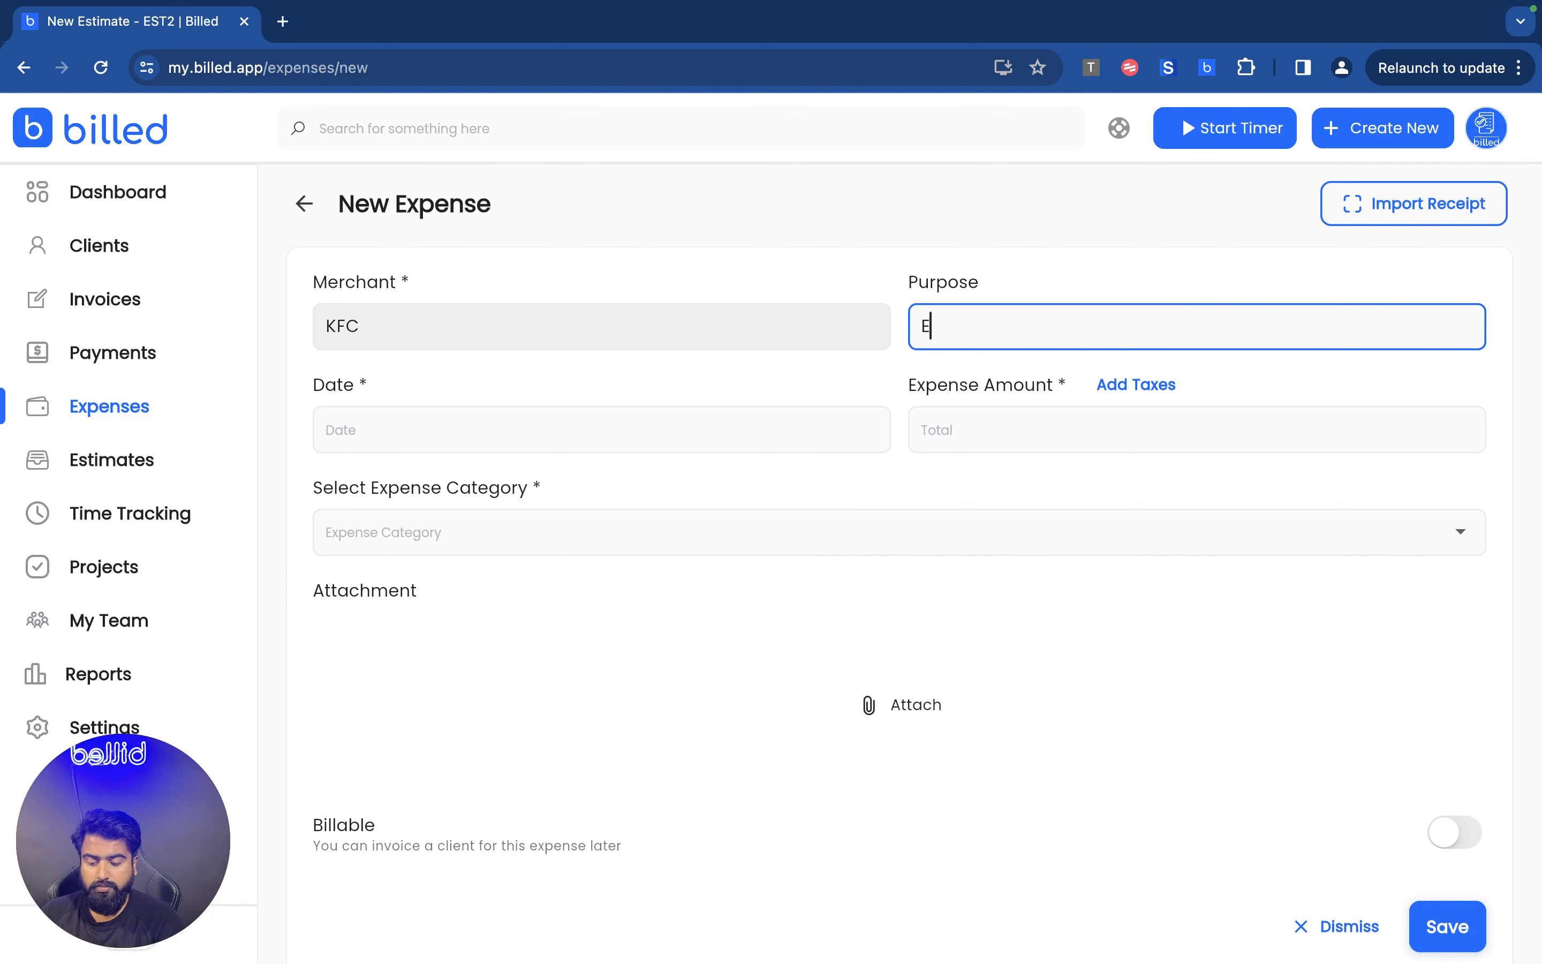
pyautogui.write('ntertain')
pyautogui.press('Tab')
# Step: Set the expense date to 06-02-2024 and the expense amount to 50
pyautogui.click(373, 422)
pyautogui.click(802, 491)
pyautogui.click(997, 686)
pyautogui.click(977, 431)
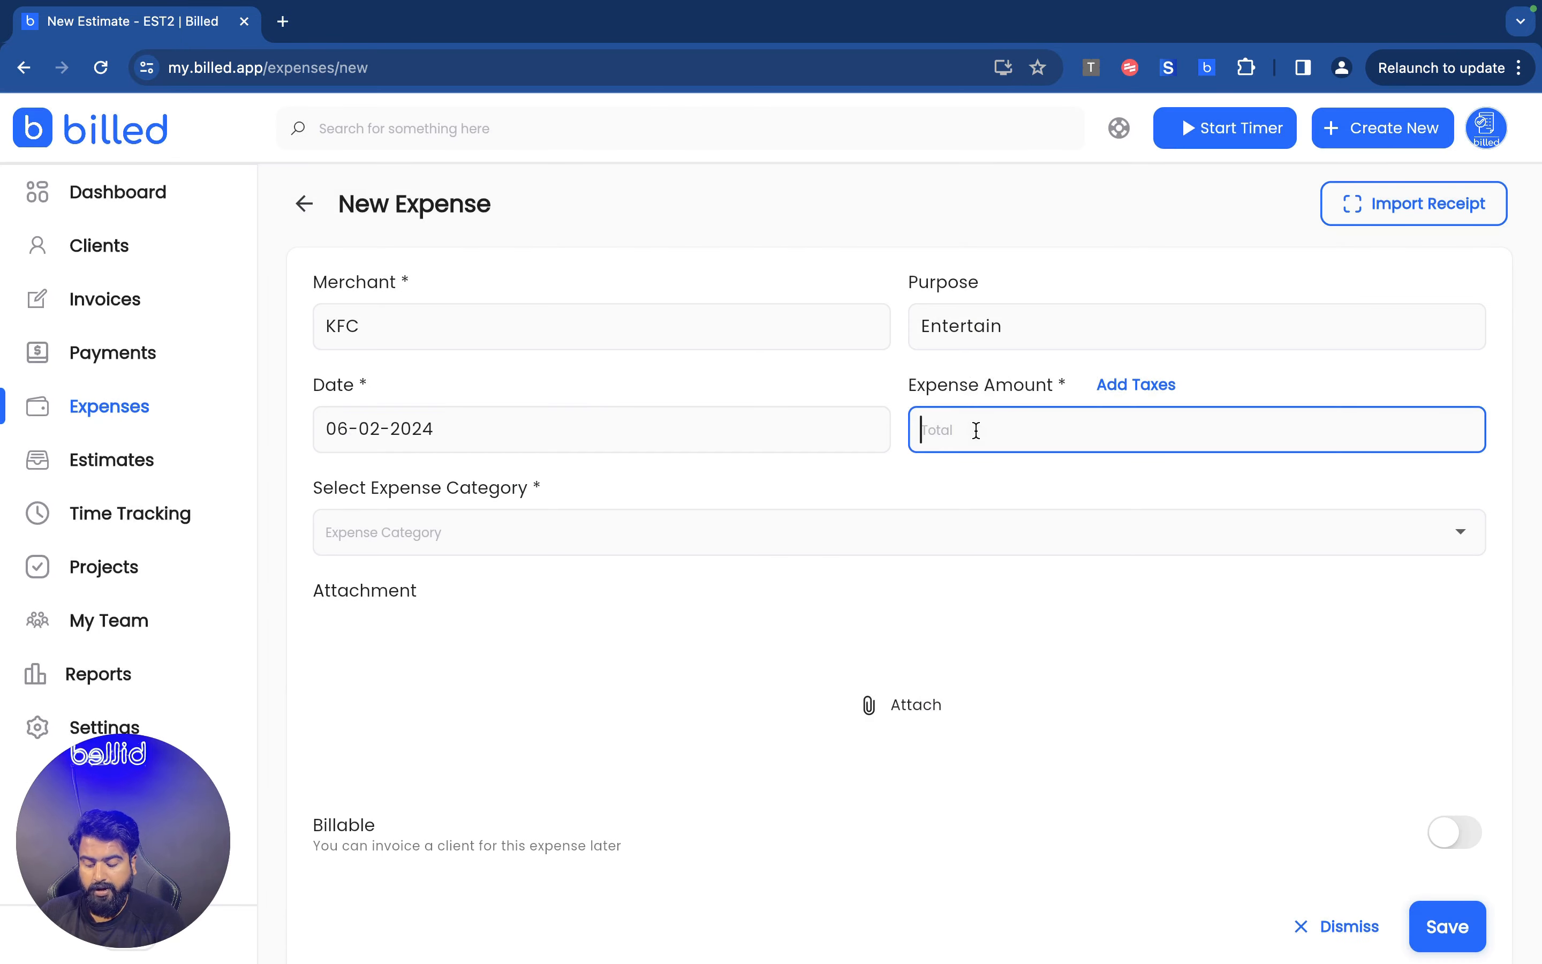
pyautogui.write('50')
# Step: Assign the expense to the Restaurant / Dining category
pyautogui.click(540, 561)
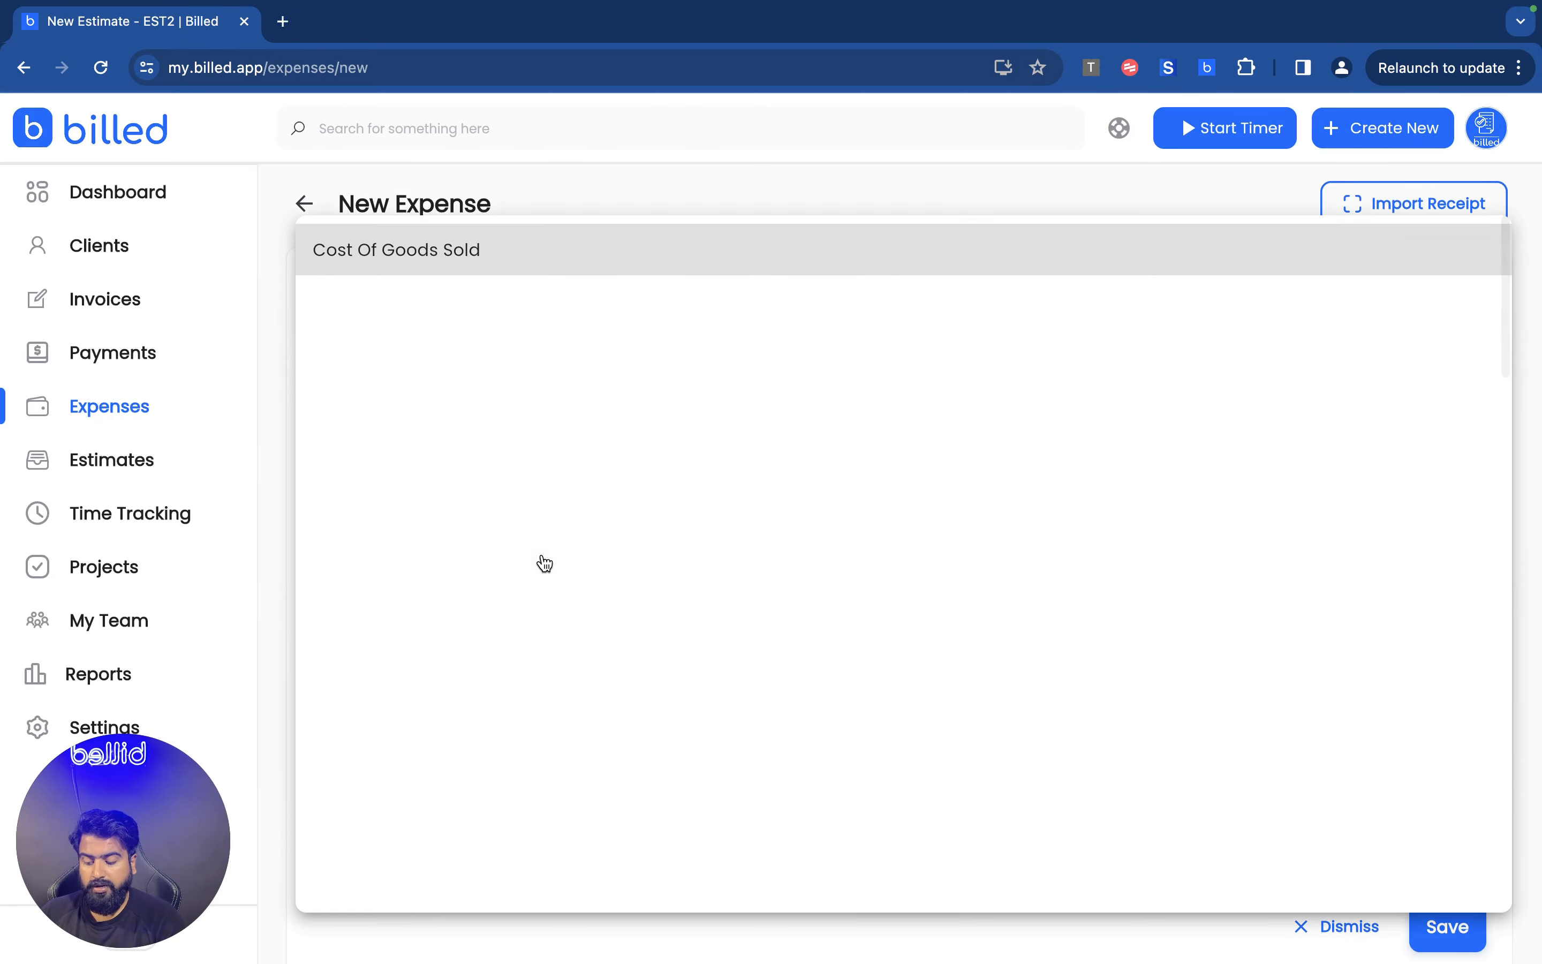
pyautogui.scroll(-3, 408, 703)
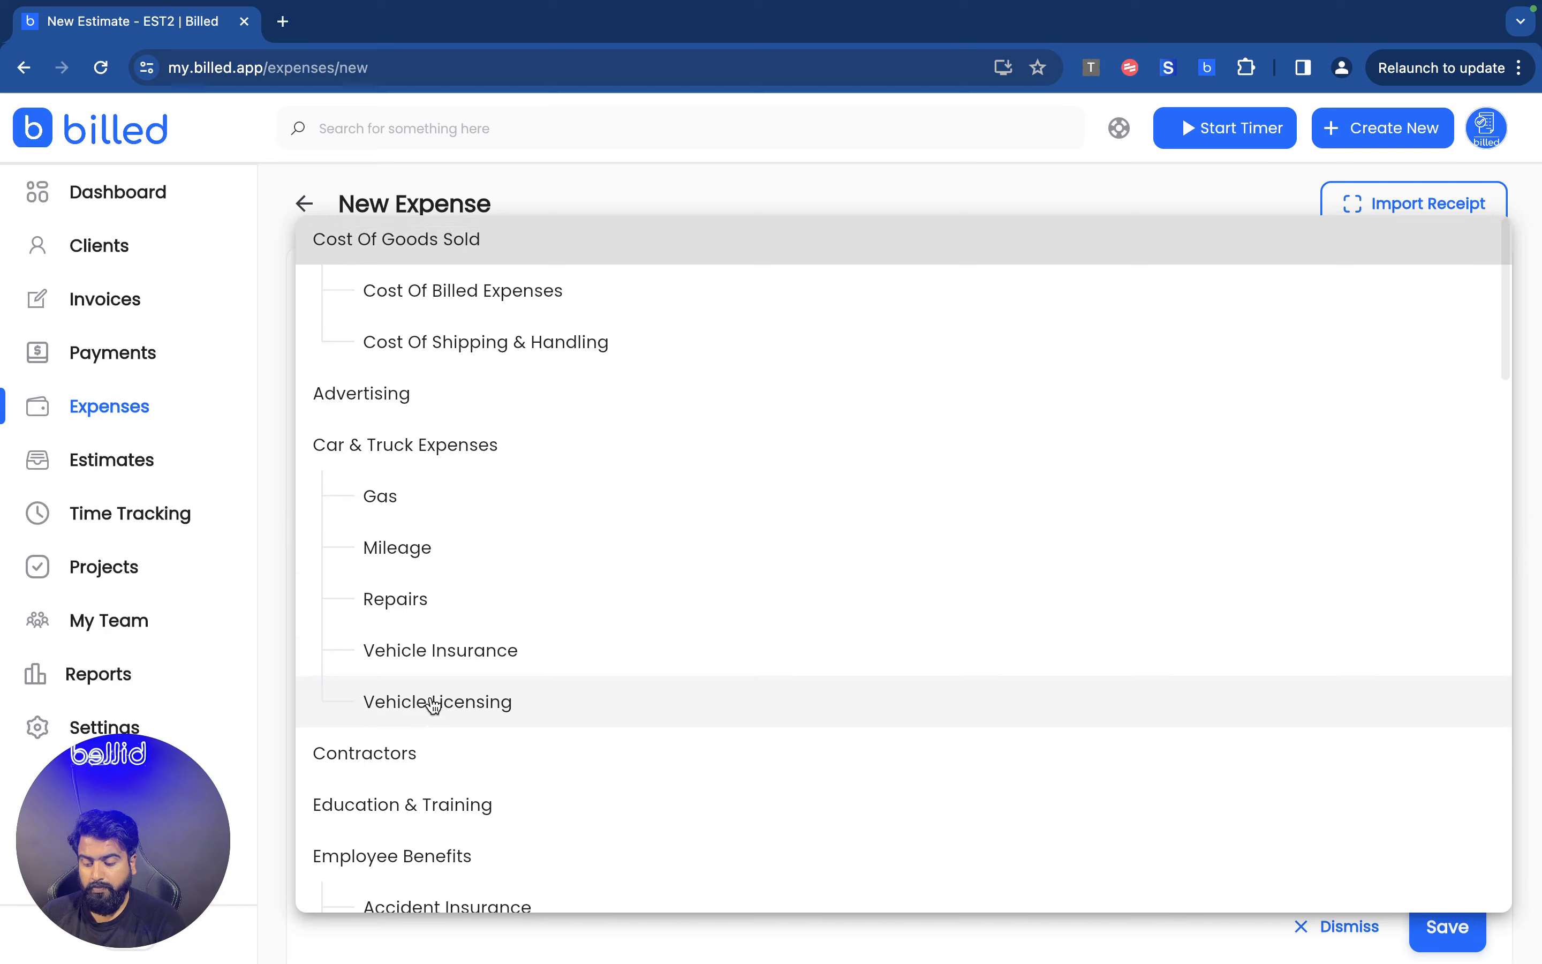
pyautogui.scroll(-5, 432, 703)
pyautogui.click(427, 740)
# Step: Make the expense billable and assign it to the first existing client
pyautogui.scroll(-1, 403, 689)
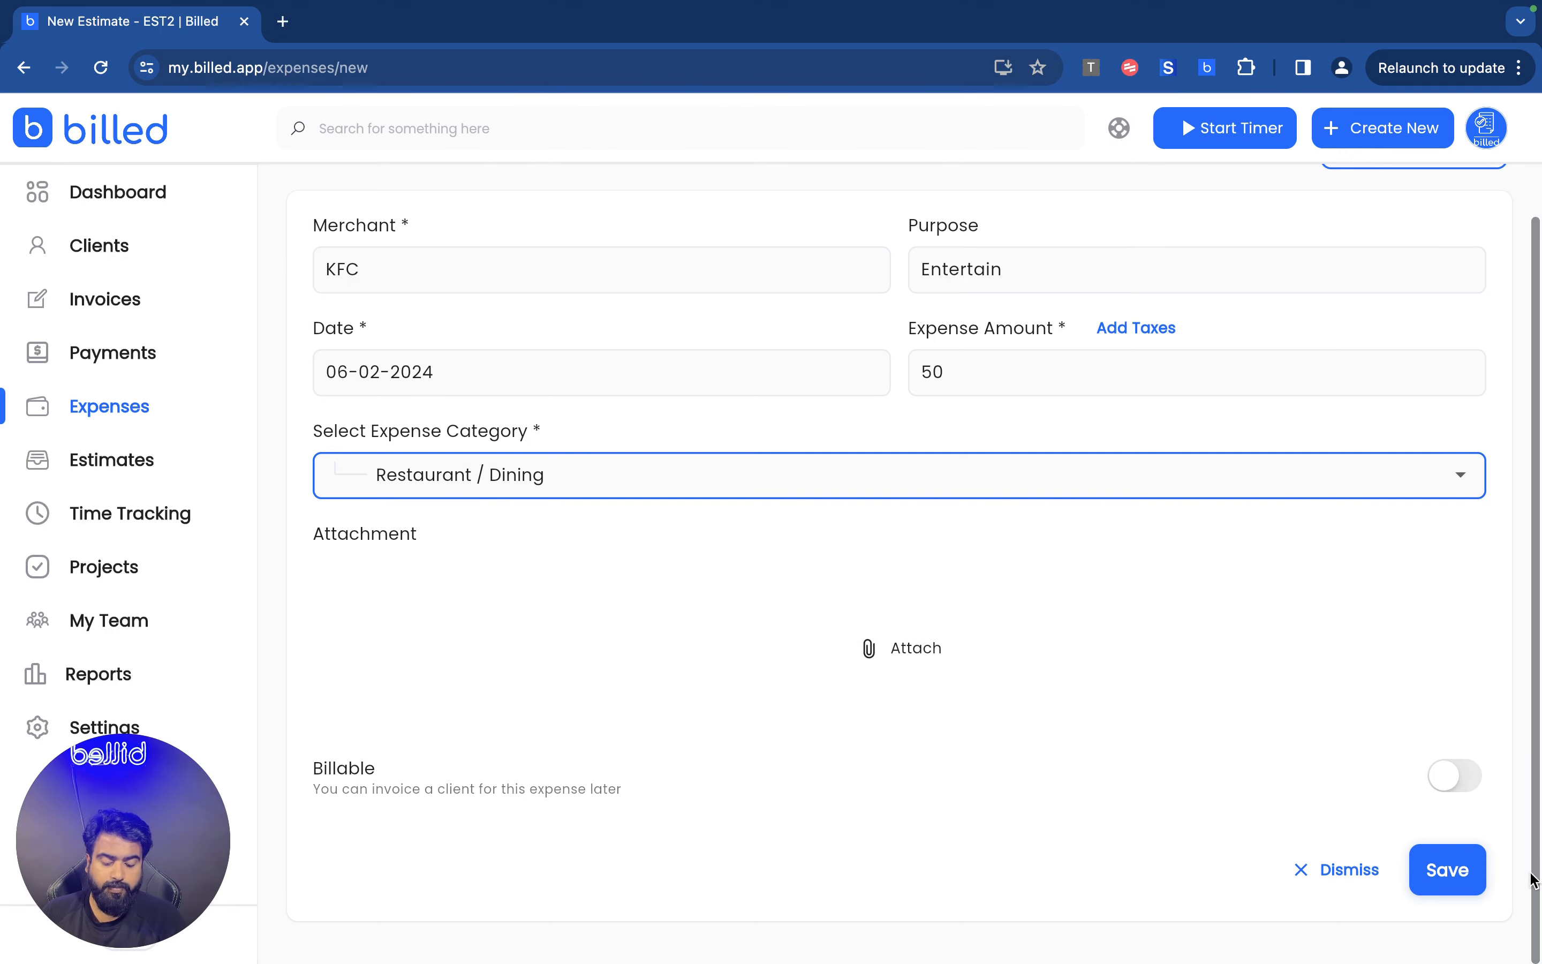
pyautogui.click(1456, 774)
pyautogui.scroll(-3, 938, 814)
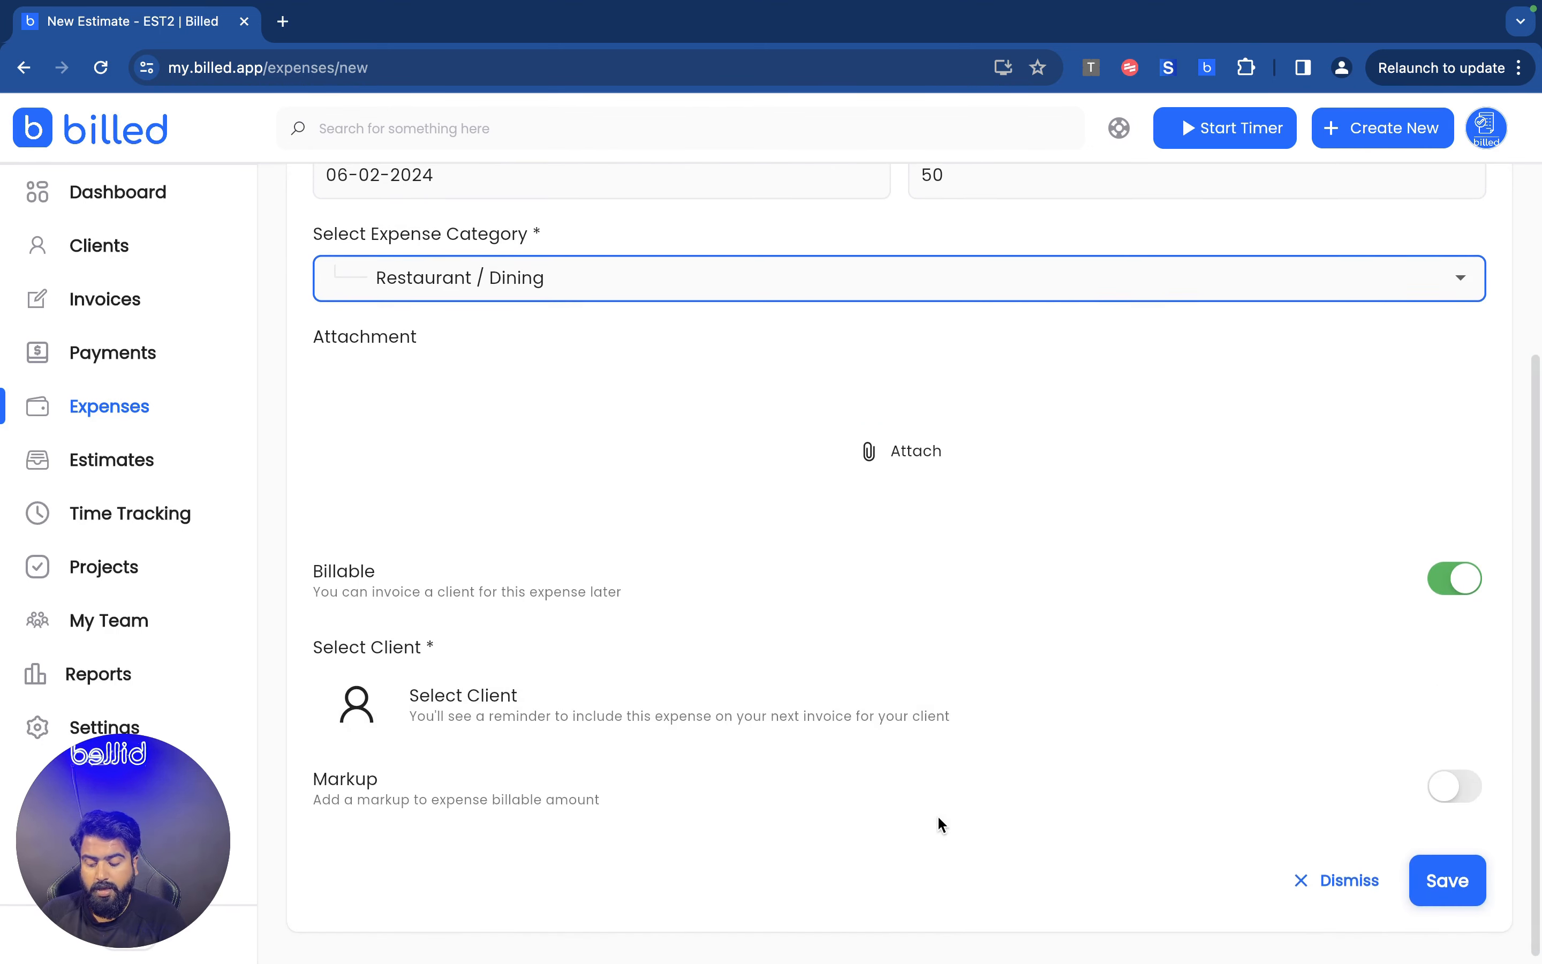
pyautogui.click(728, 715)
pyautogui.click(425, 621)
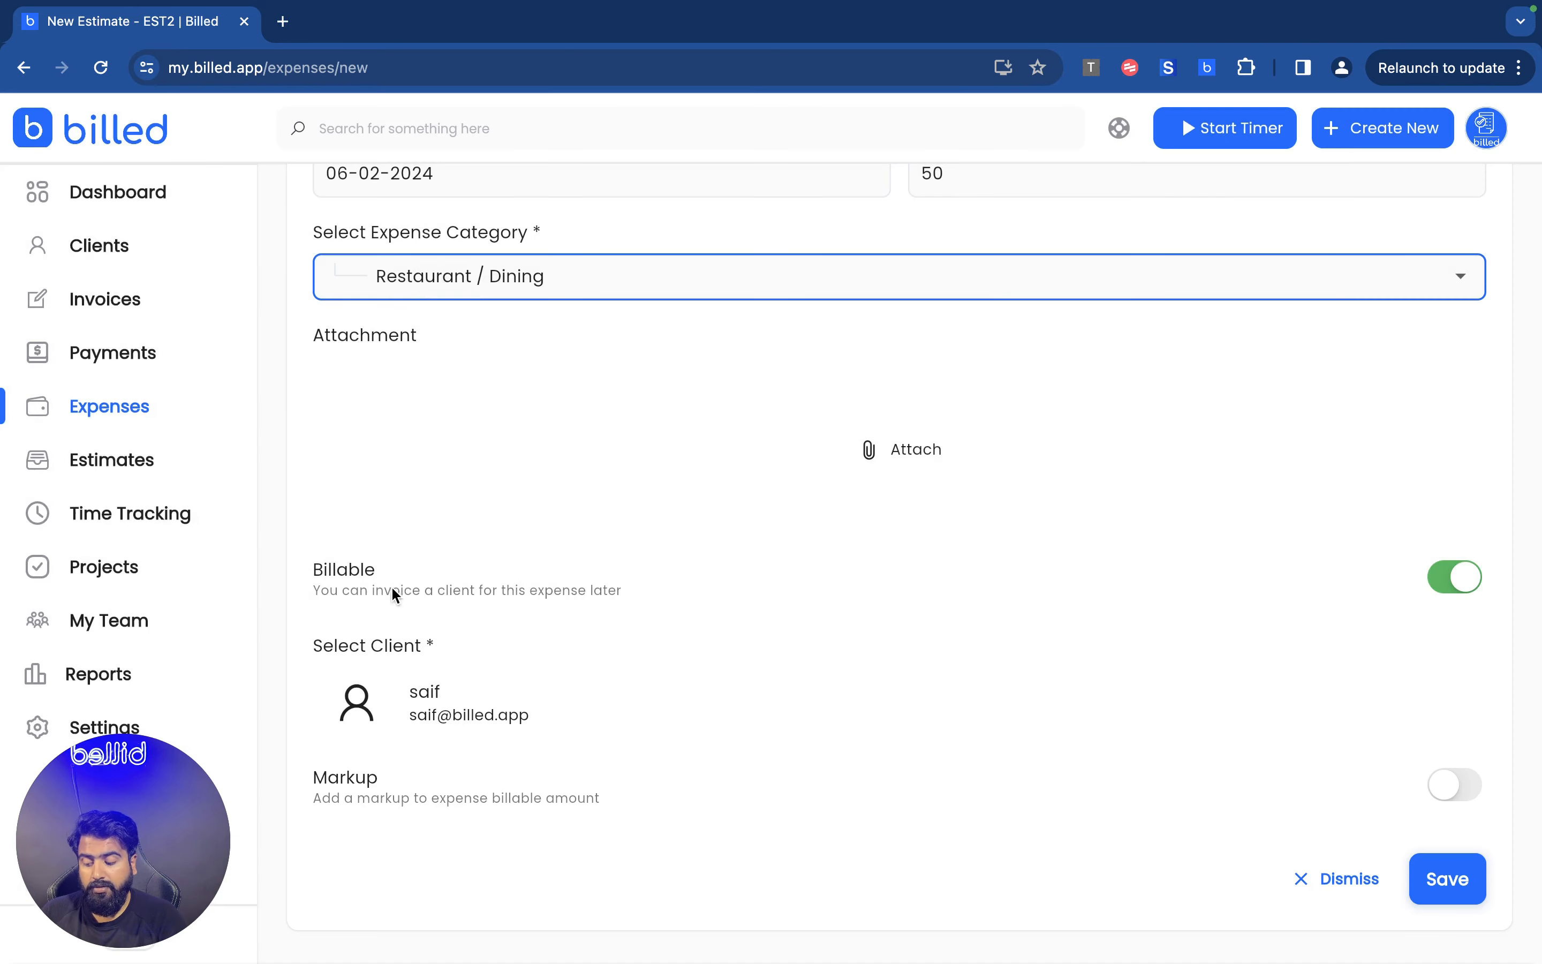
pyautogui.scroll(-1, 757, 695)
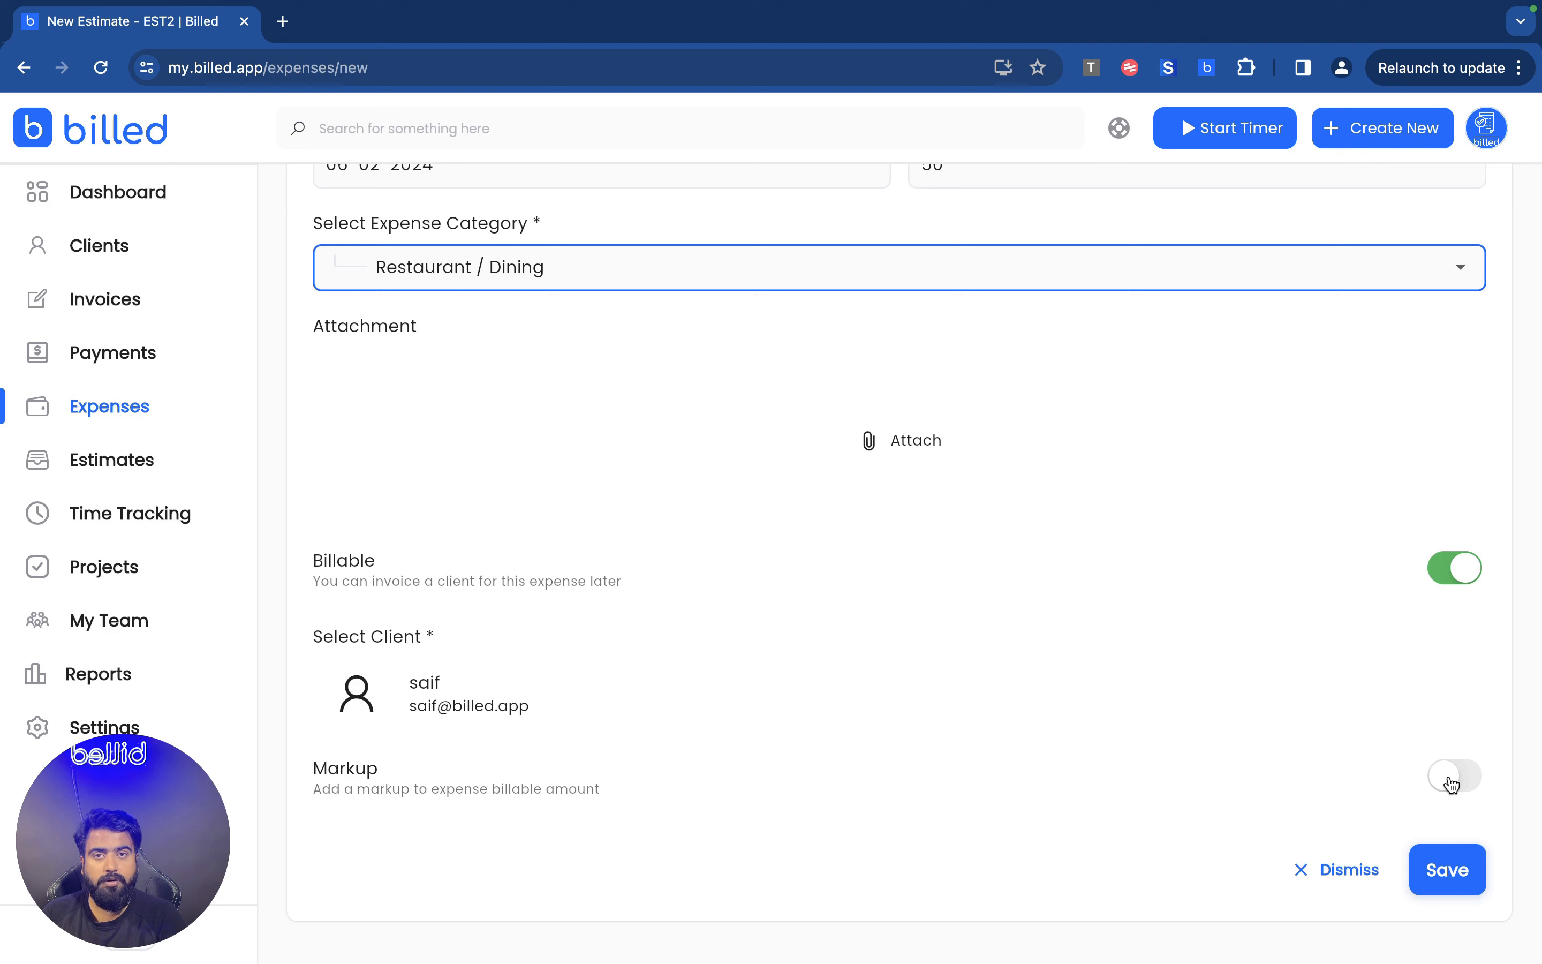
# Step: Save the new KFC expense without adding a markup
pyautogui.click(1446, 868)
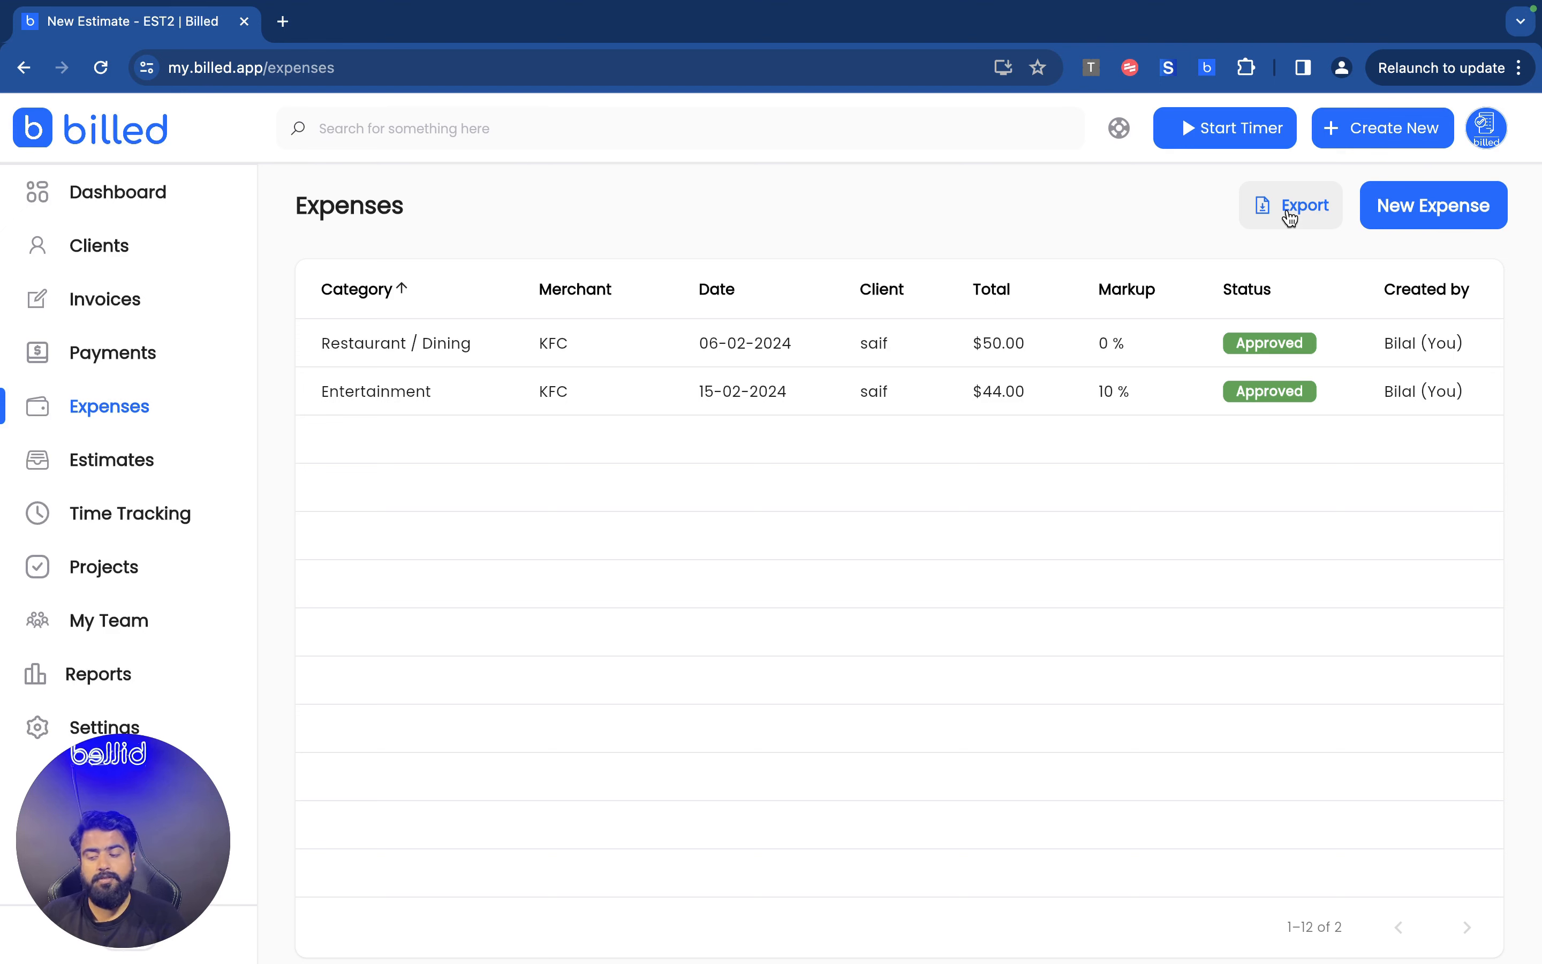
# Step: Start a new estimate and look through its client, line item, discount and totals sections
pyautogui.click(83, 463)
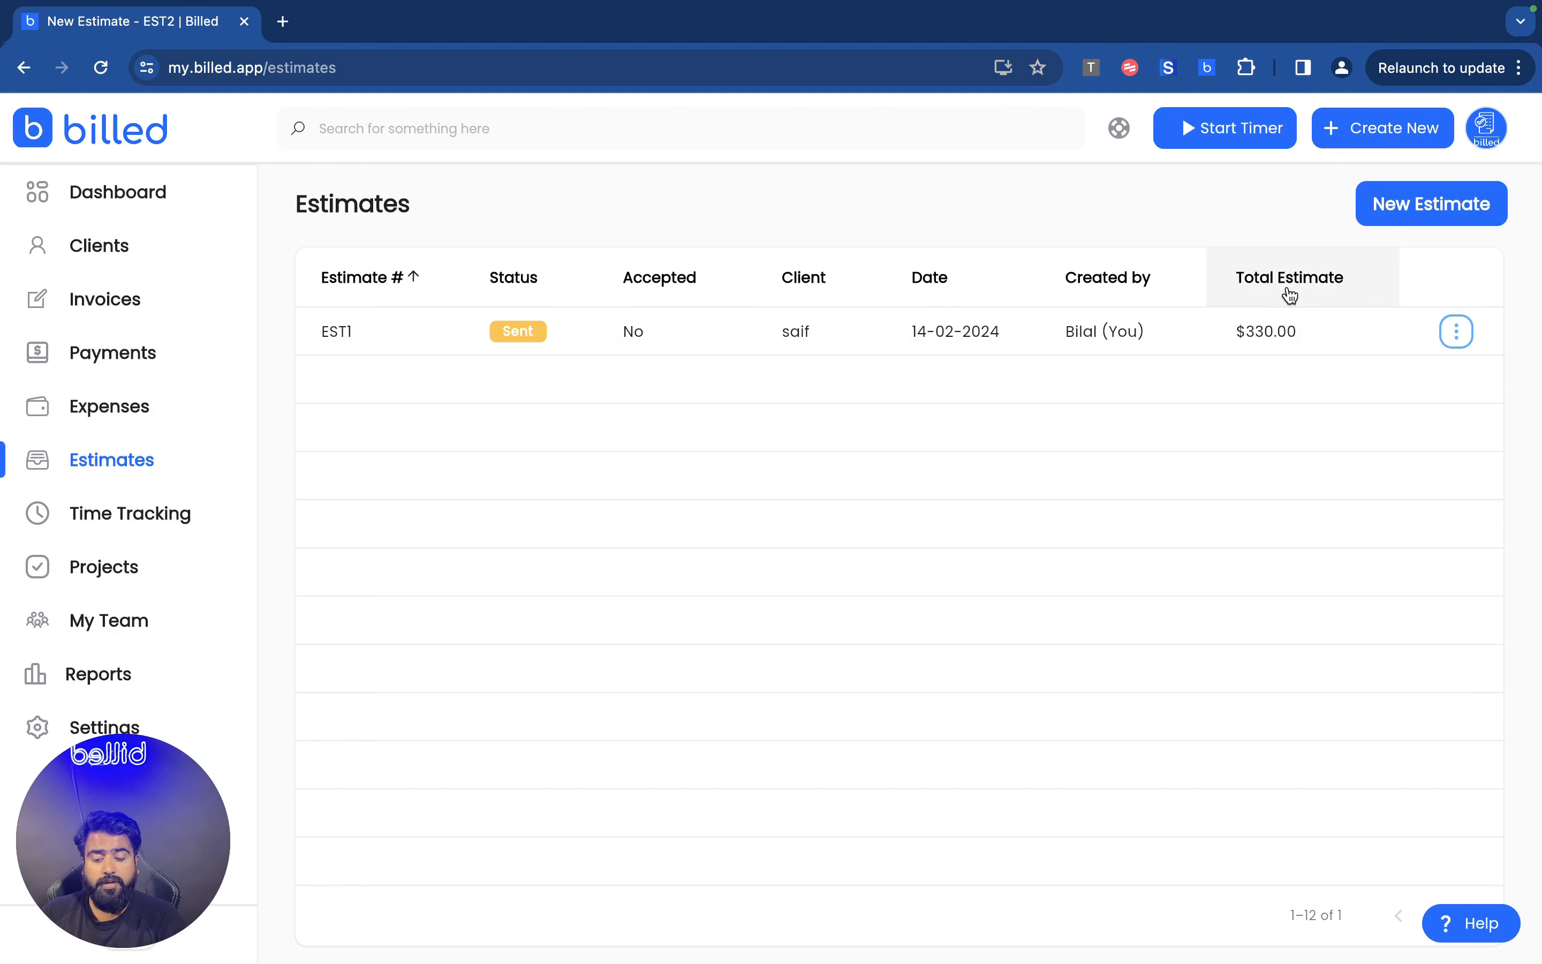
pyautogui.click(1421, 204)
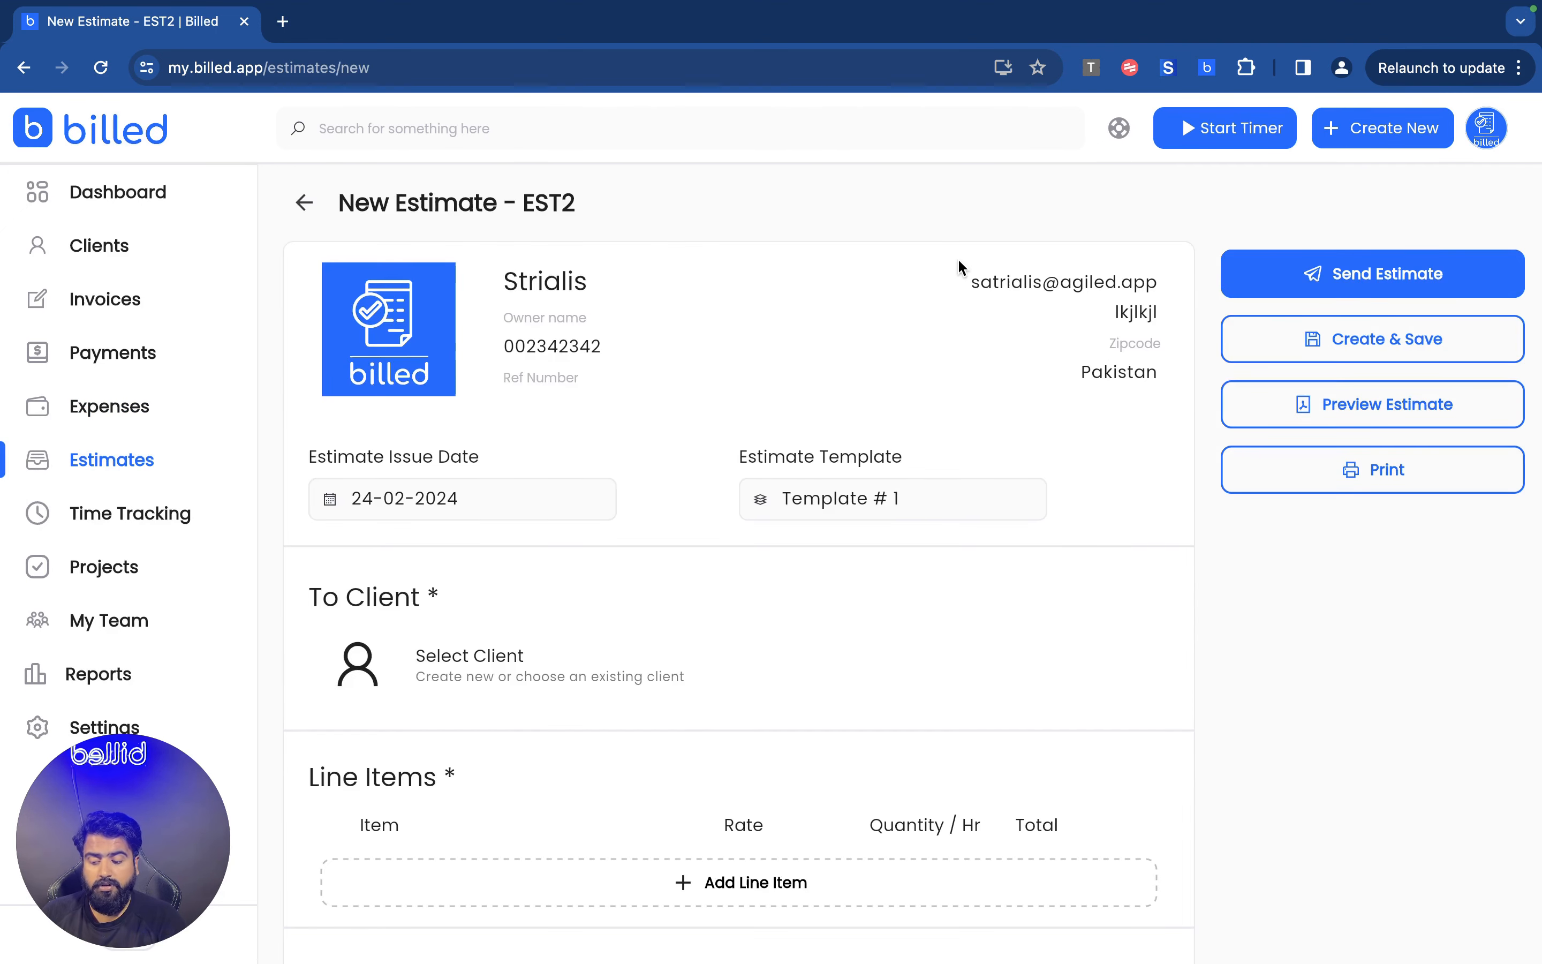
pyautogui.scroll(-8, 678, 592)
pyautogui.scroll(4, 678, 592)
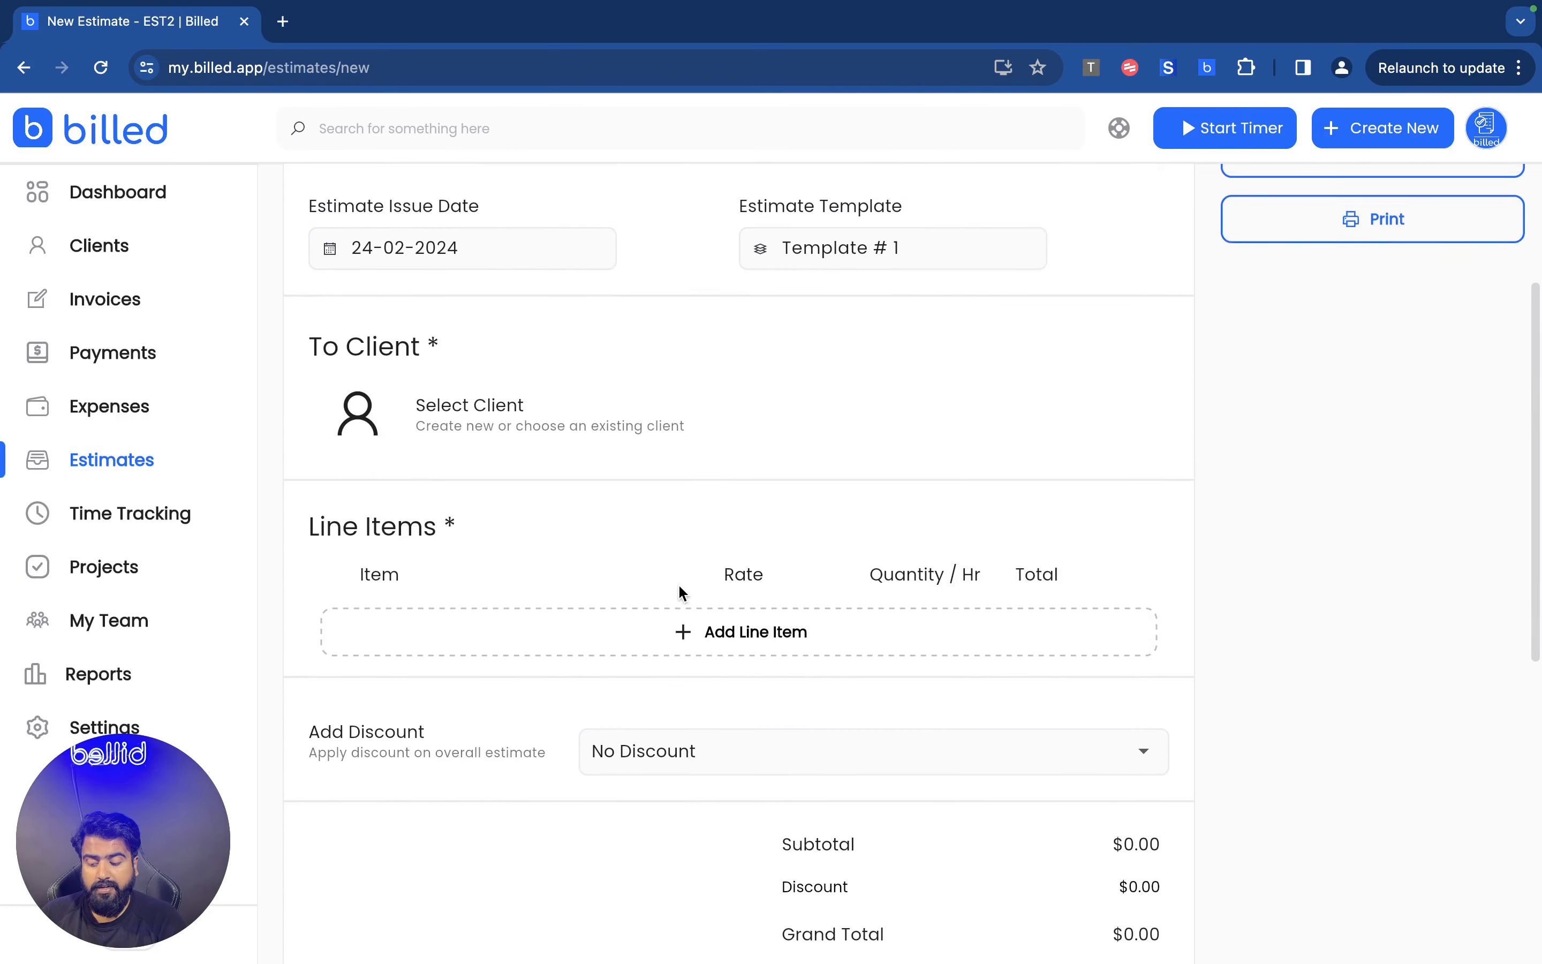
pyautogui.scroll(-2, 512, 747)
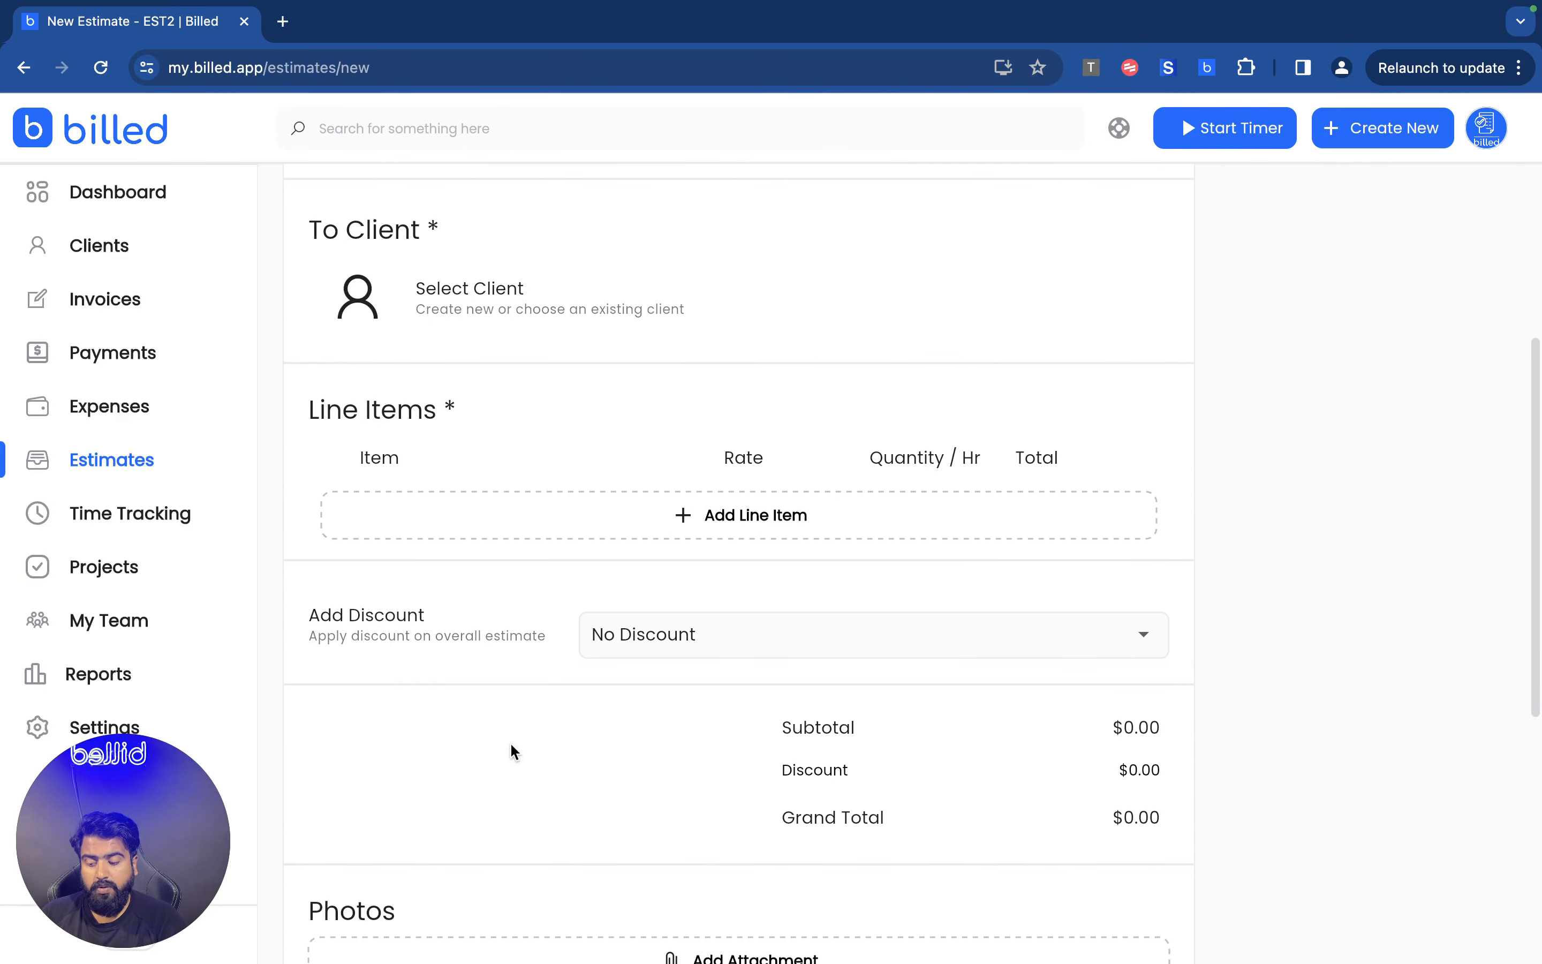
pyautogui.scroll(2, 513, 751)
pyautogui.scroll(2, 537, 389)
# Step: Check the estimate template choice, review the rest of the form, and return to the estimates list without saving
pyautogui.click(843, 366)
pyautogui.click(1156, 522)
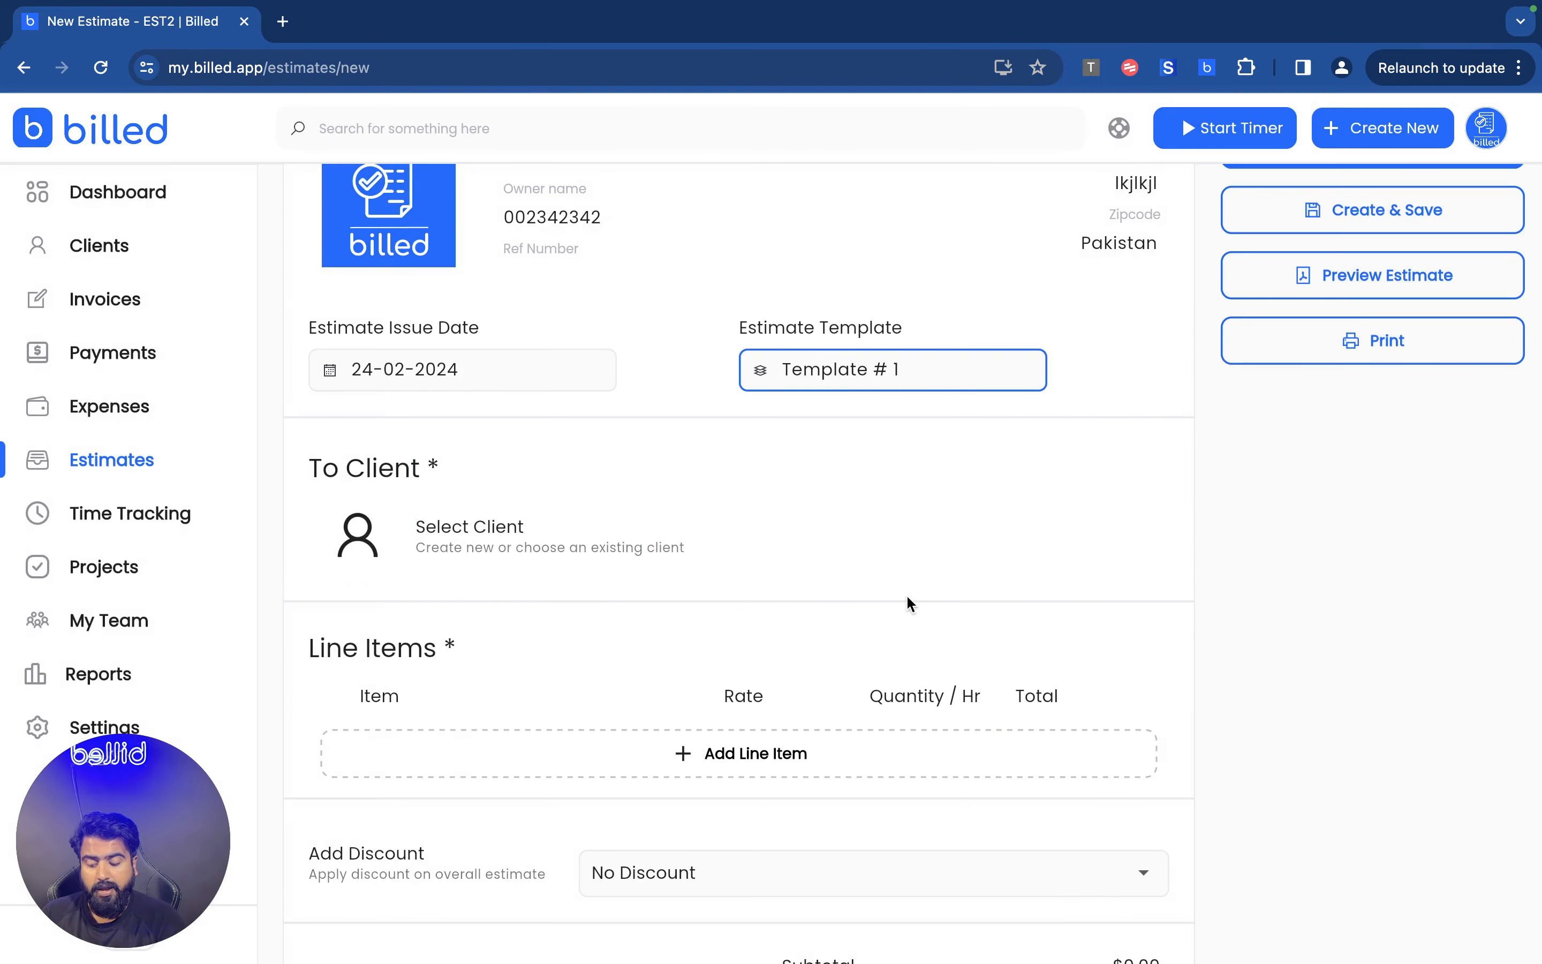
pyautogui.scroll(-10, 906, 594)
pyautogui.scroll(10, 906, 603)
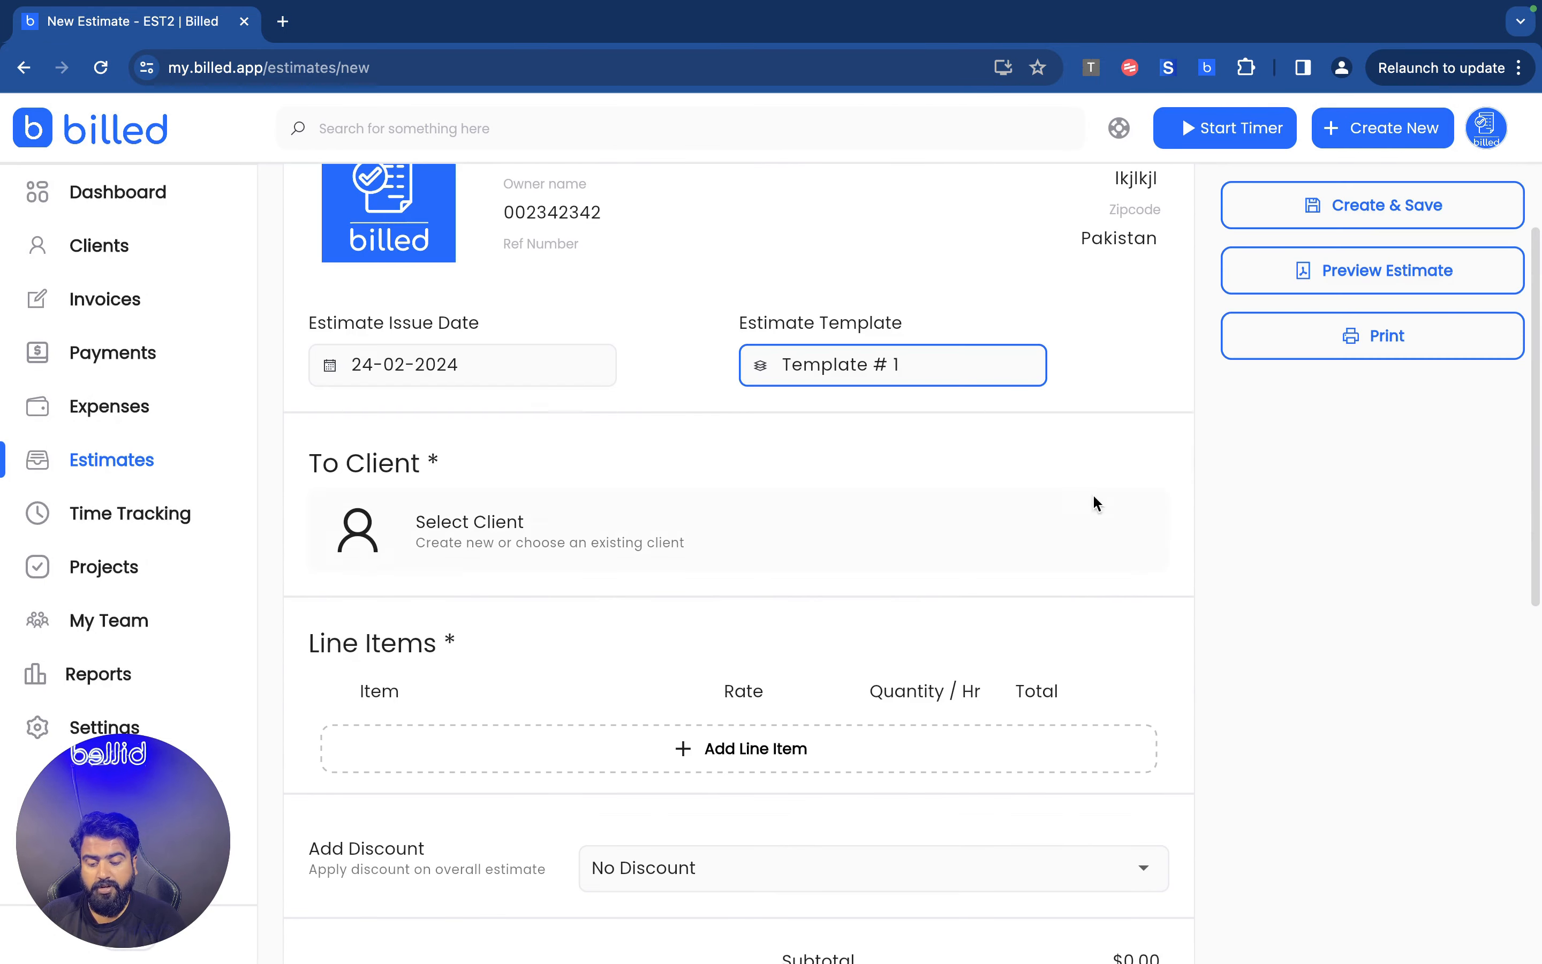
pyautogui.scroll(2, 1357, 220)
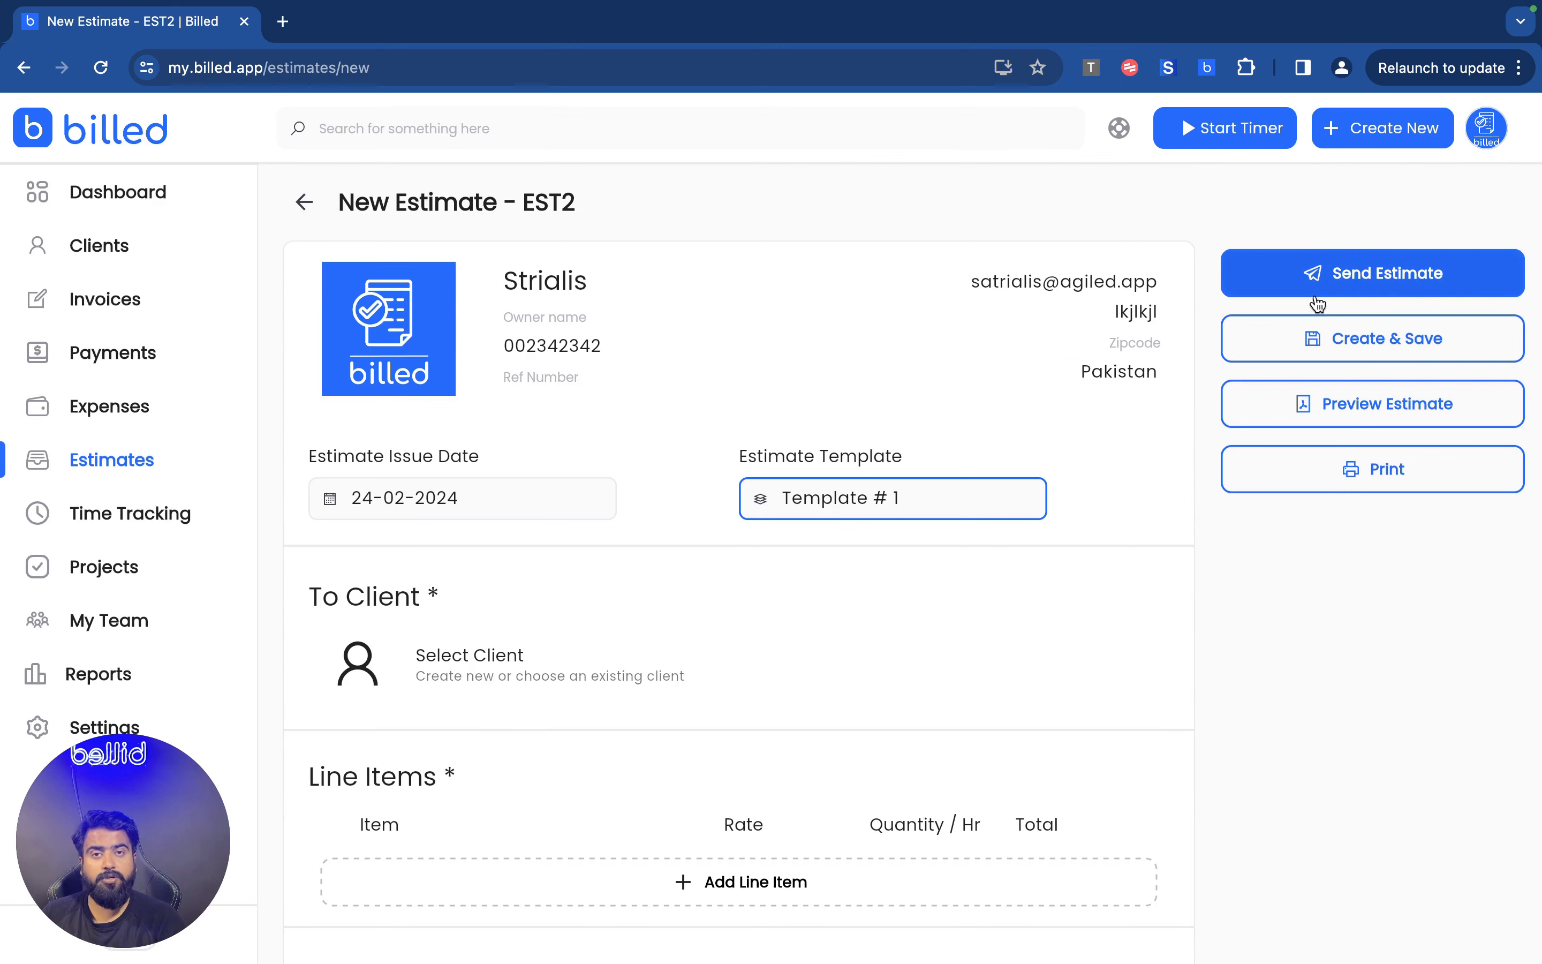
pyautogui.click(304, 199)
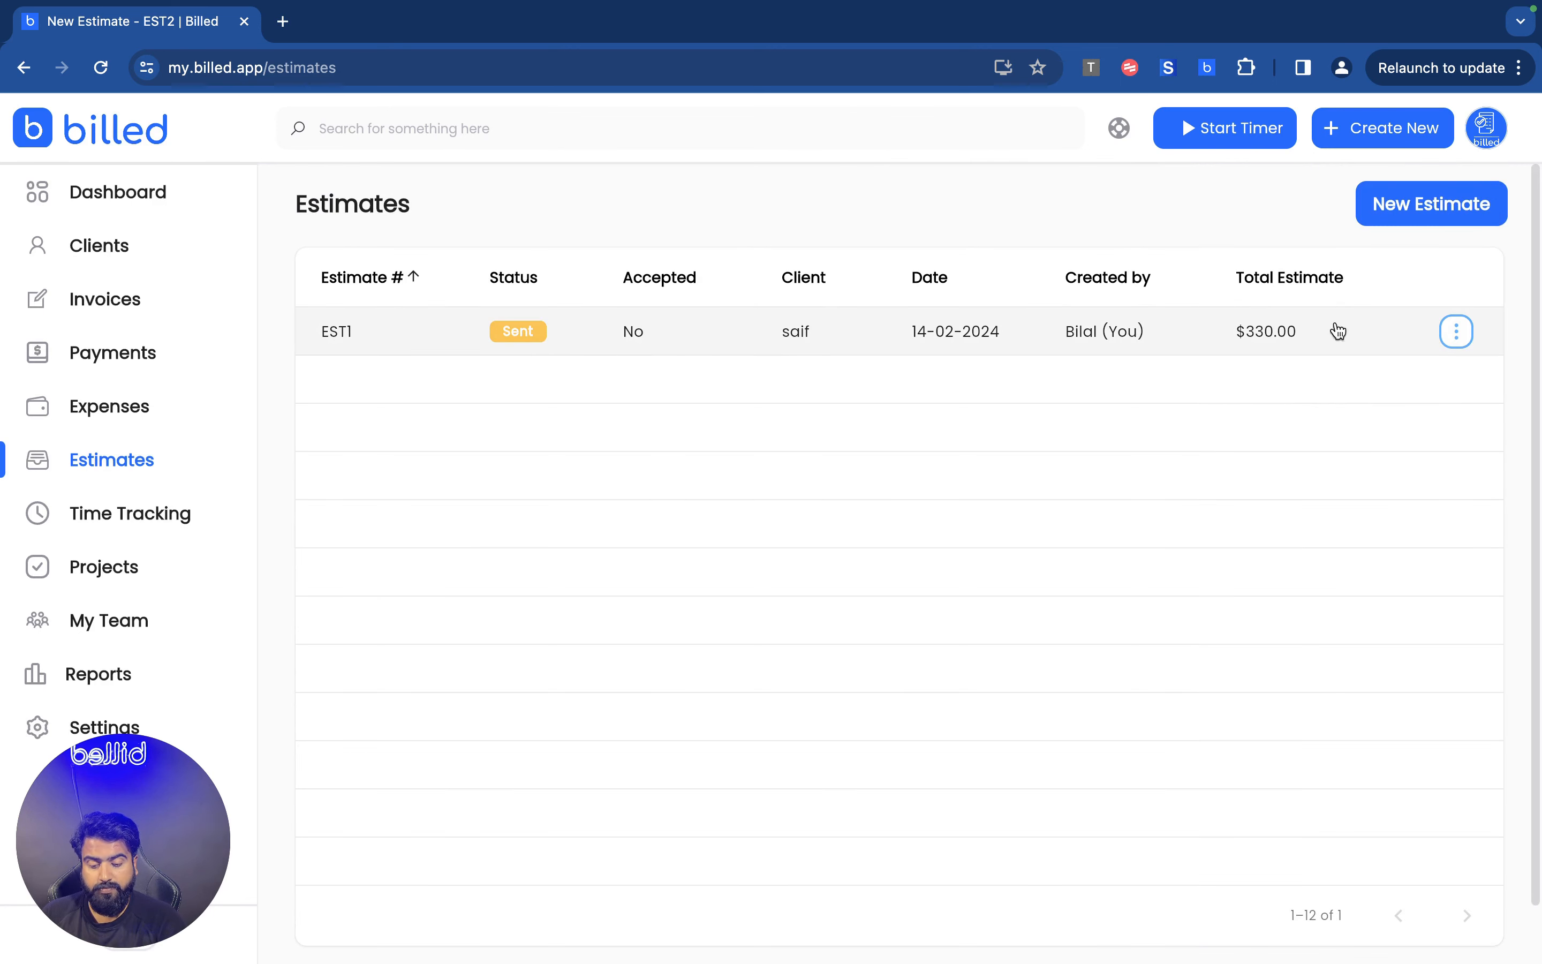
# Step: Review the actions available for the existing estimate EST1 without applying any
pyautogui.click(1458, 332)
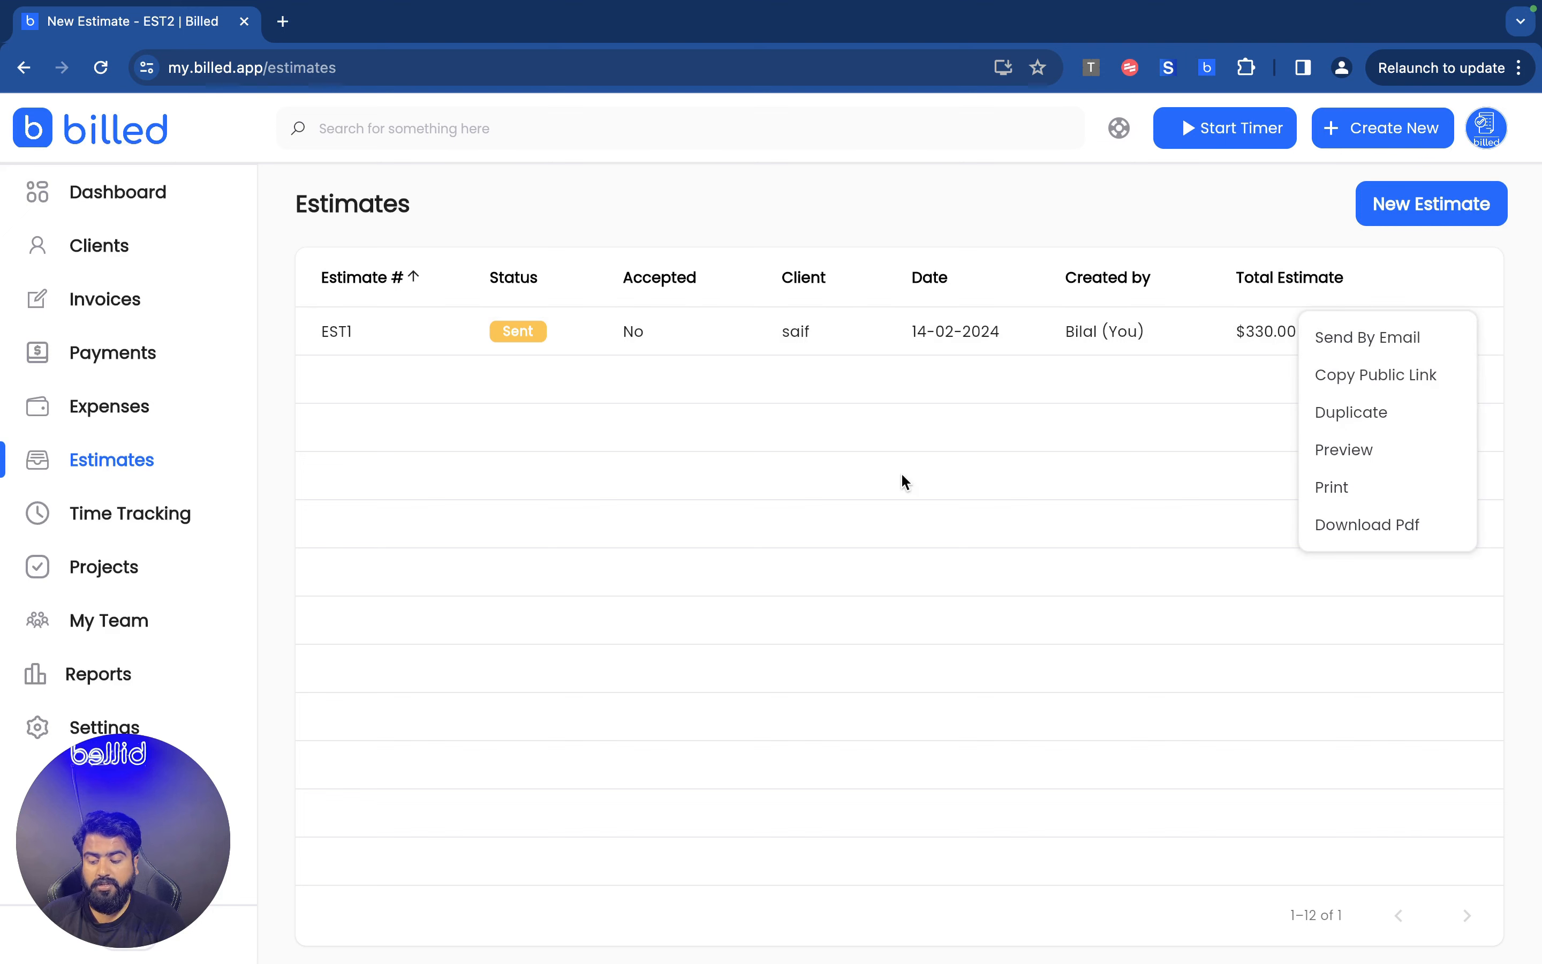
pyautogui.click(646, 419)
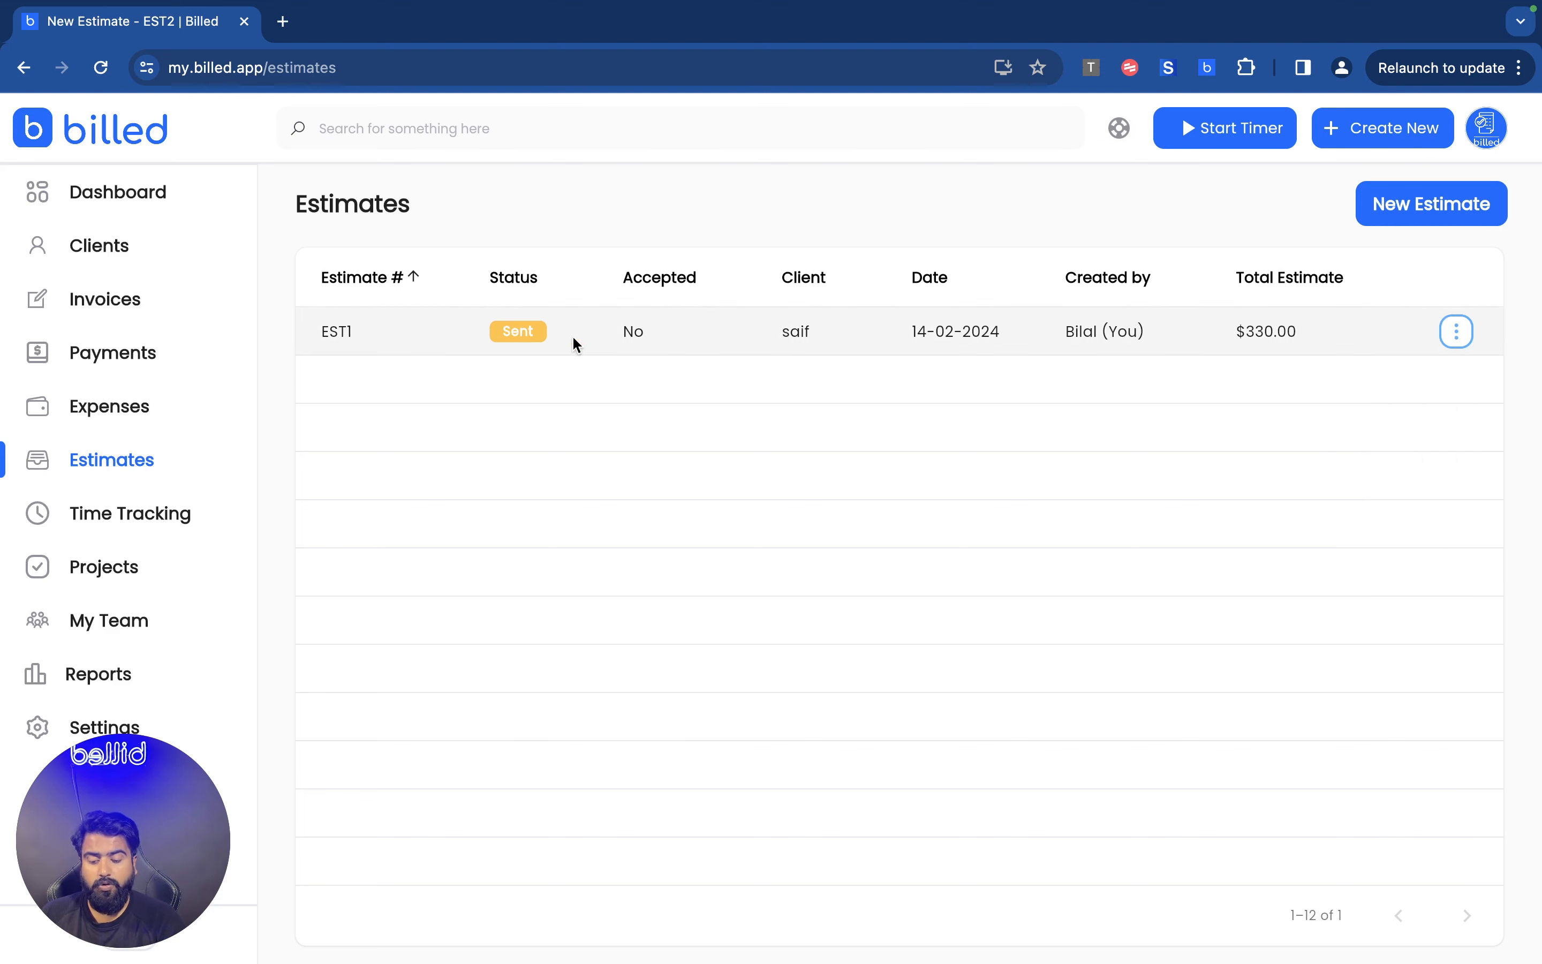
pyautogui.click(1459, 331)
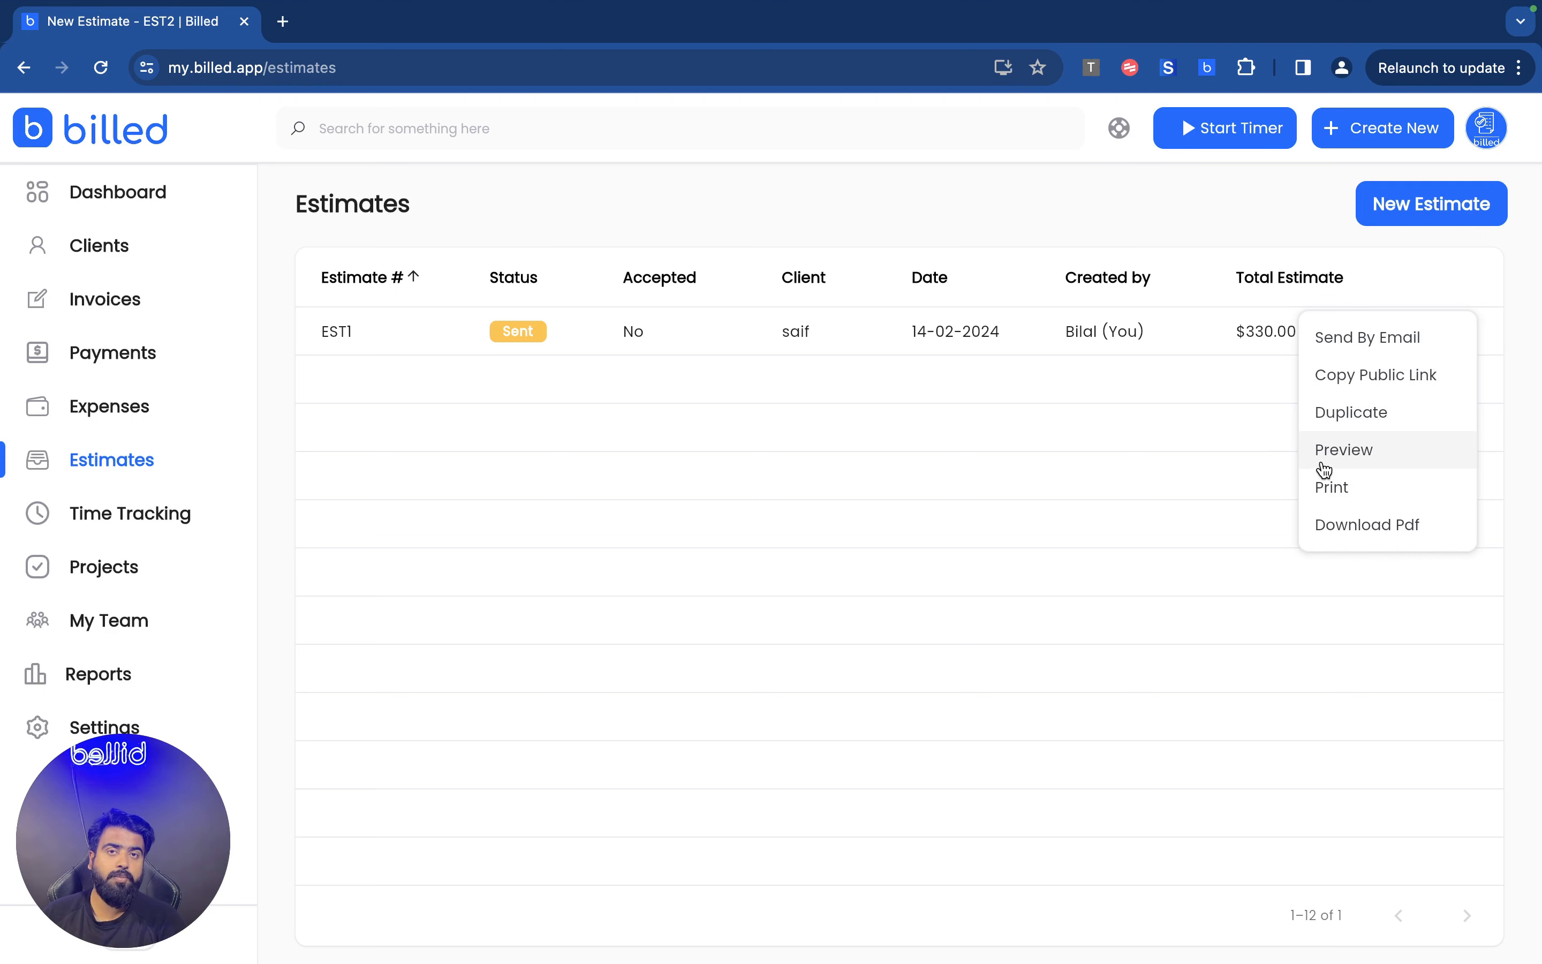
pyautogui.click(991, 506)
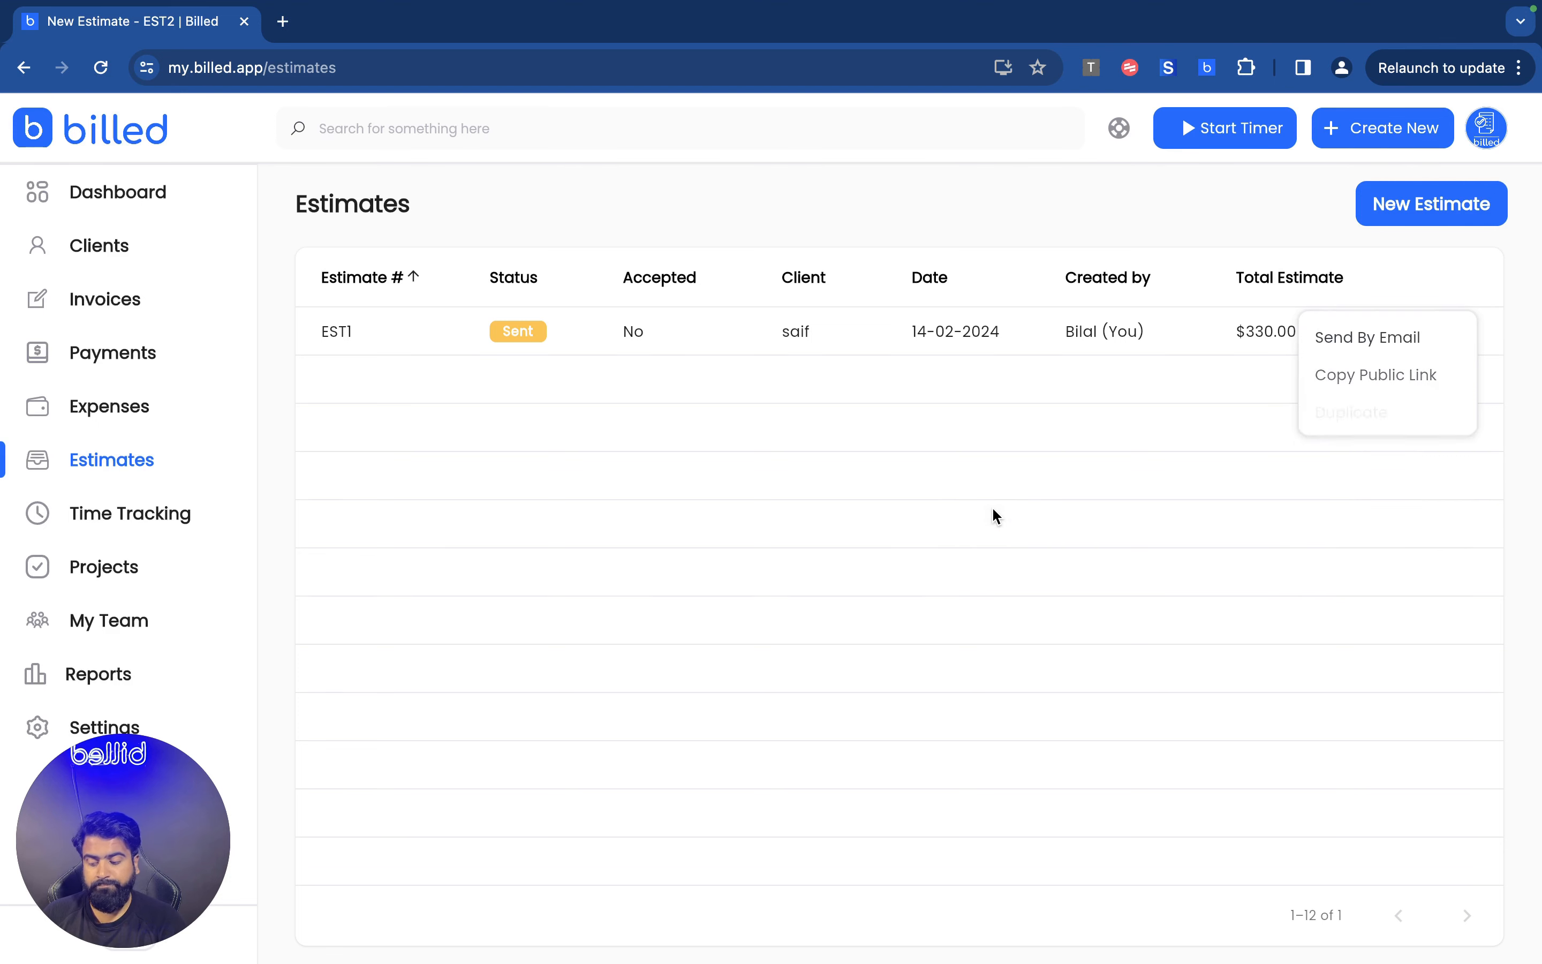
# Step: Begin a manual time entry in Time Tracking for the project Projrect bUdget and its task New Task
pyautogui.click(162, 513)
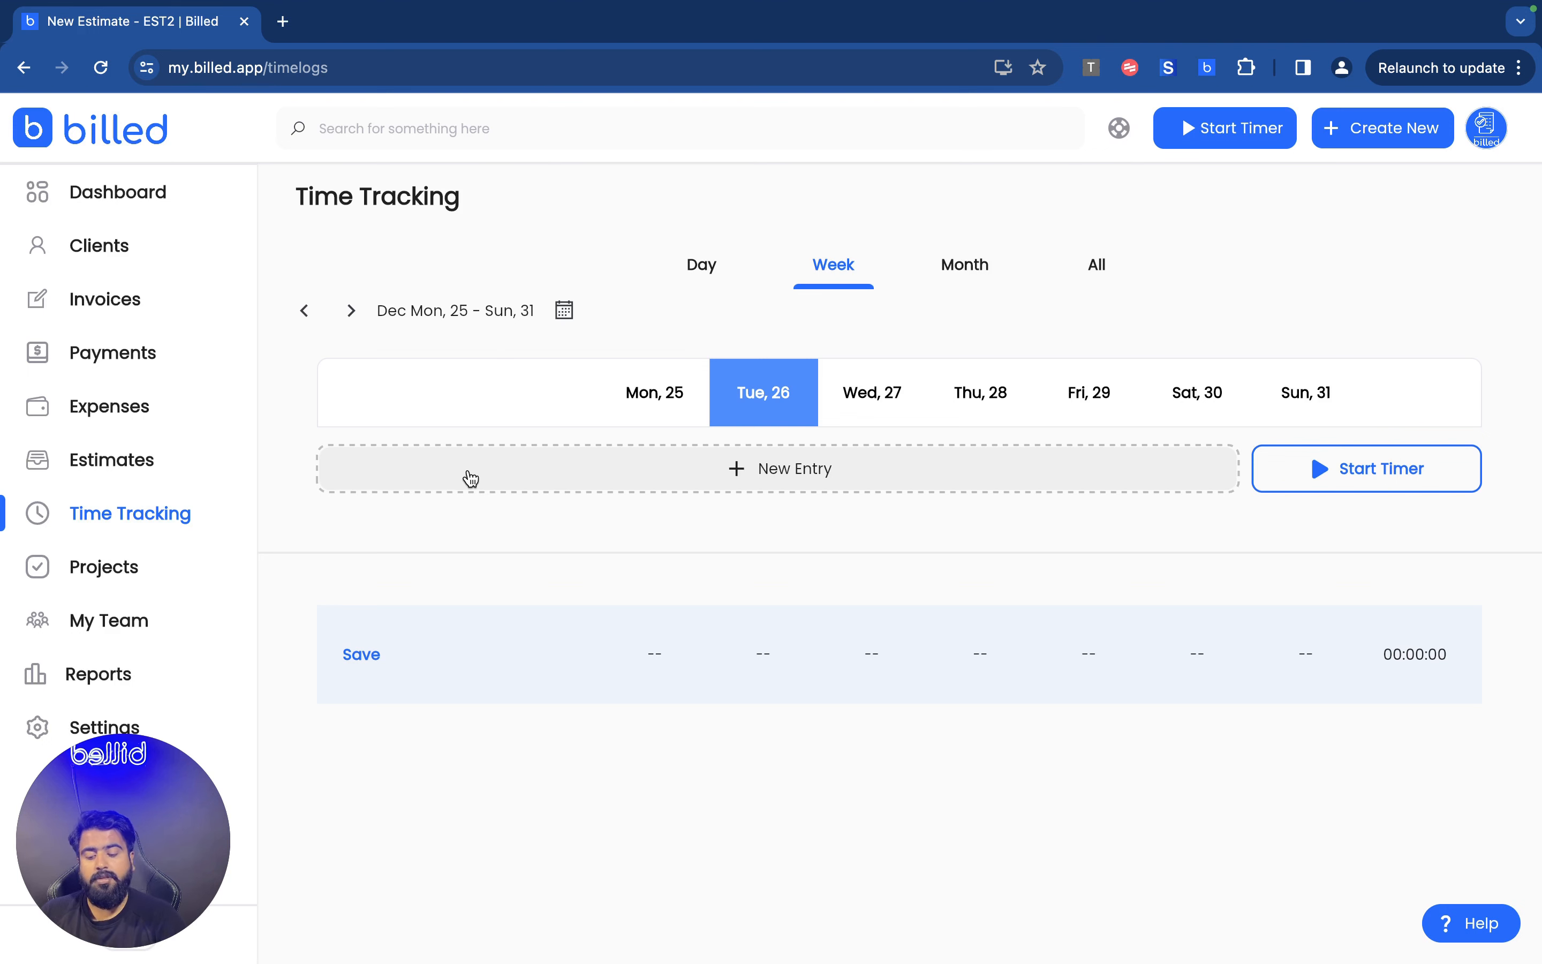
pyautogui.click(793, 475)
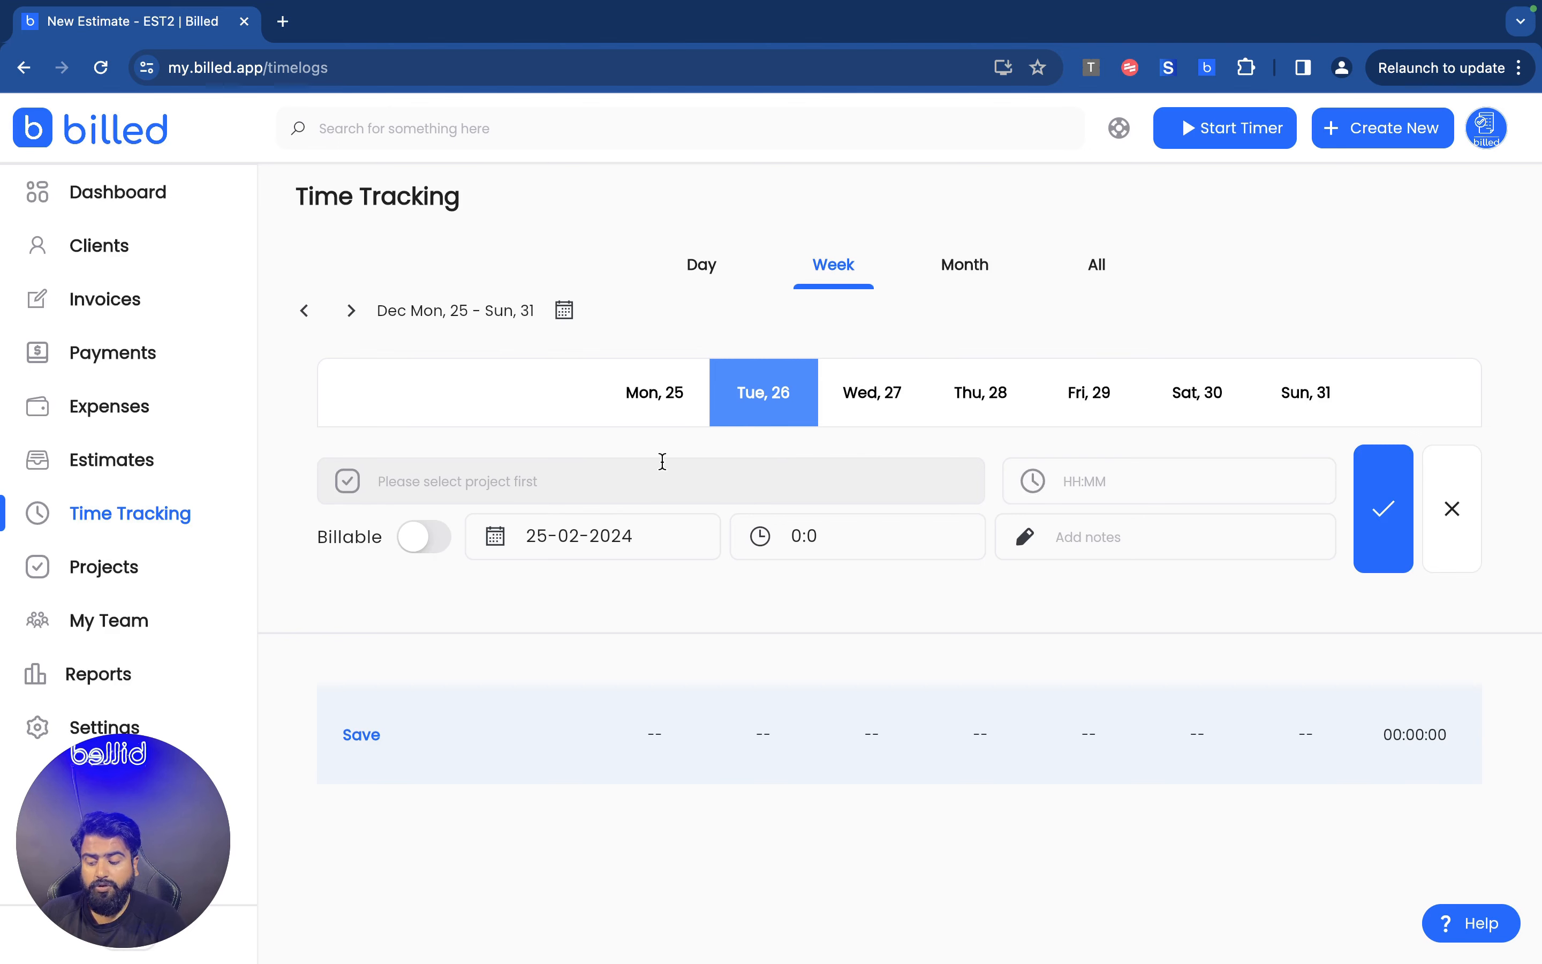
pyautogui.click(486, 483)
pyautogui.click(393, 533)
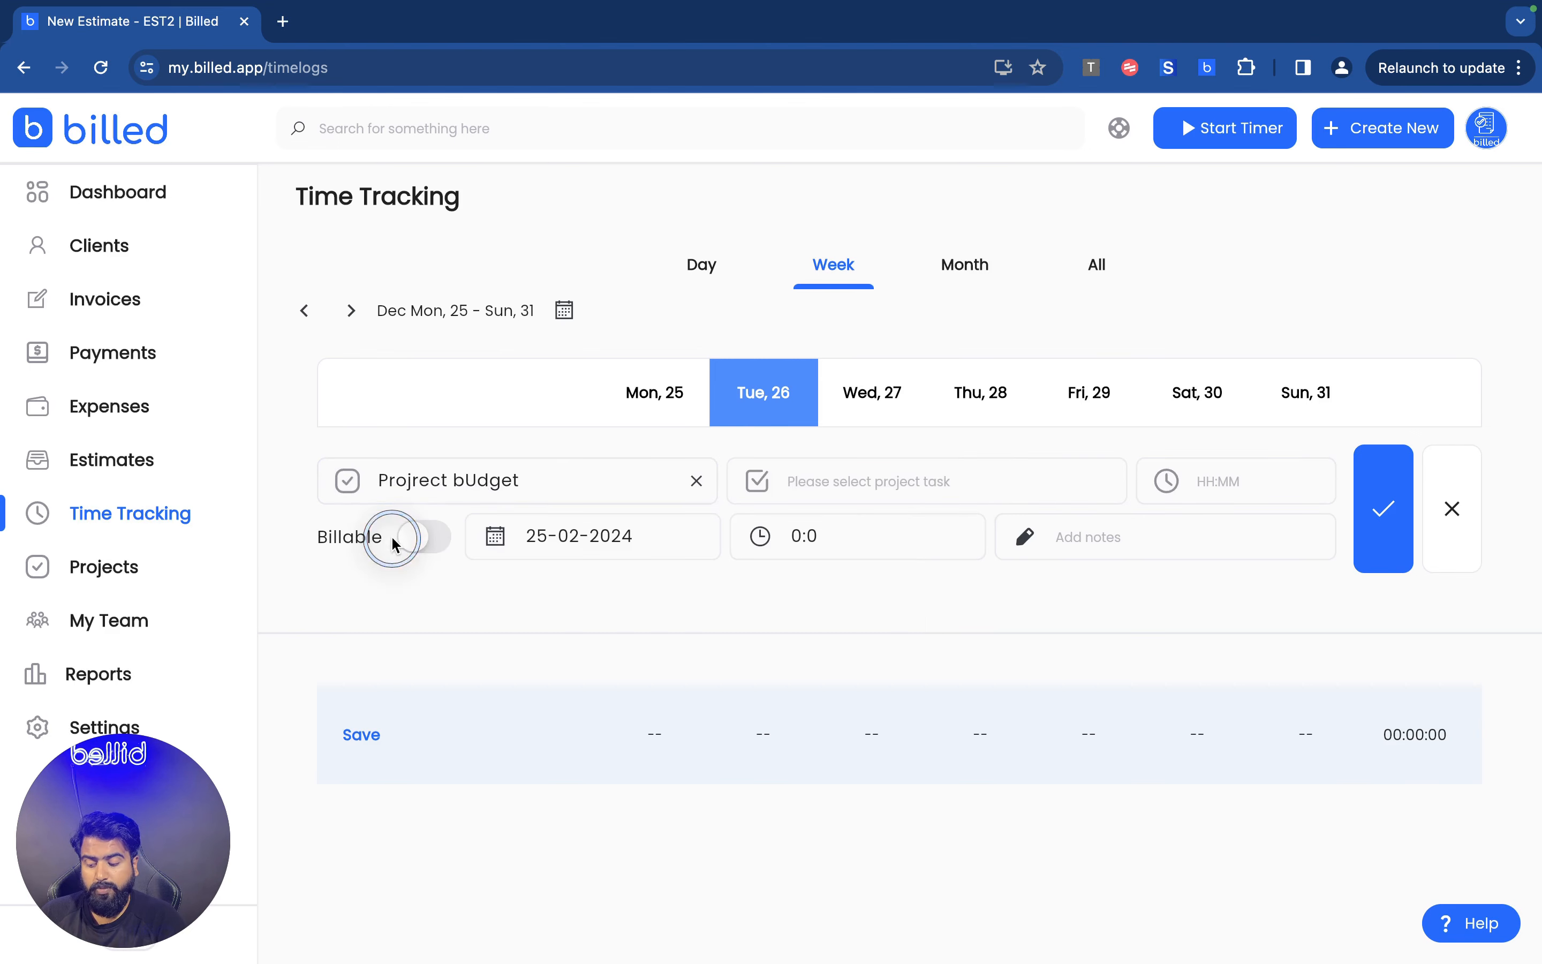
pyautogui.click(901, 475)
pyautogui.click(804, 529)
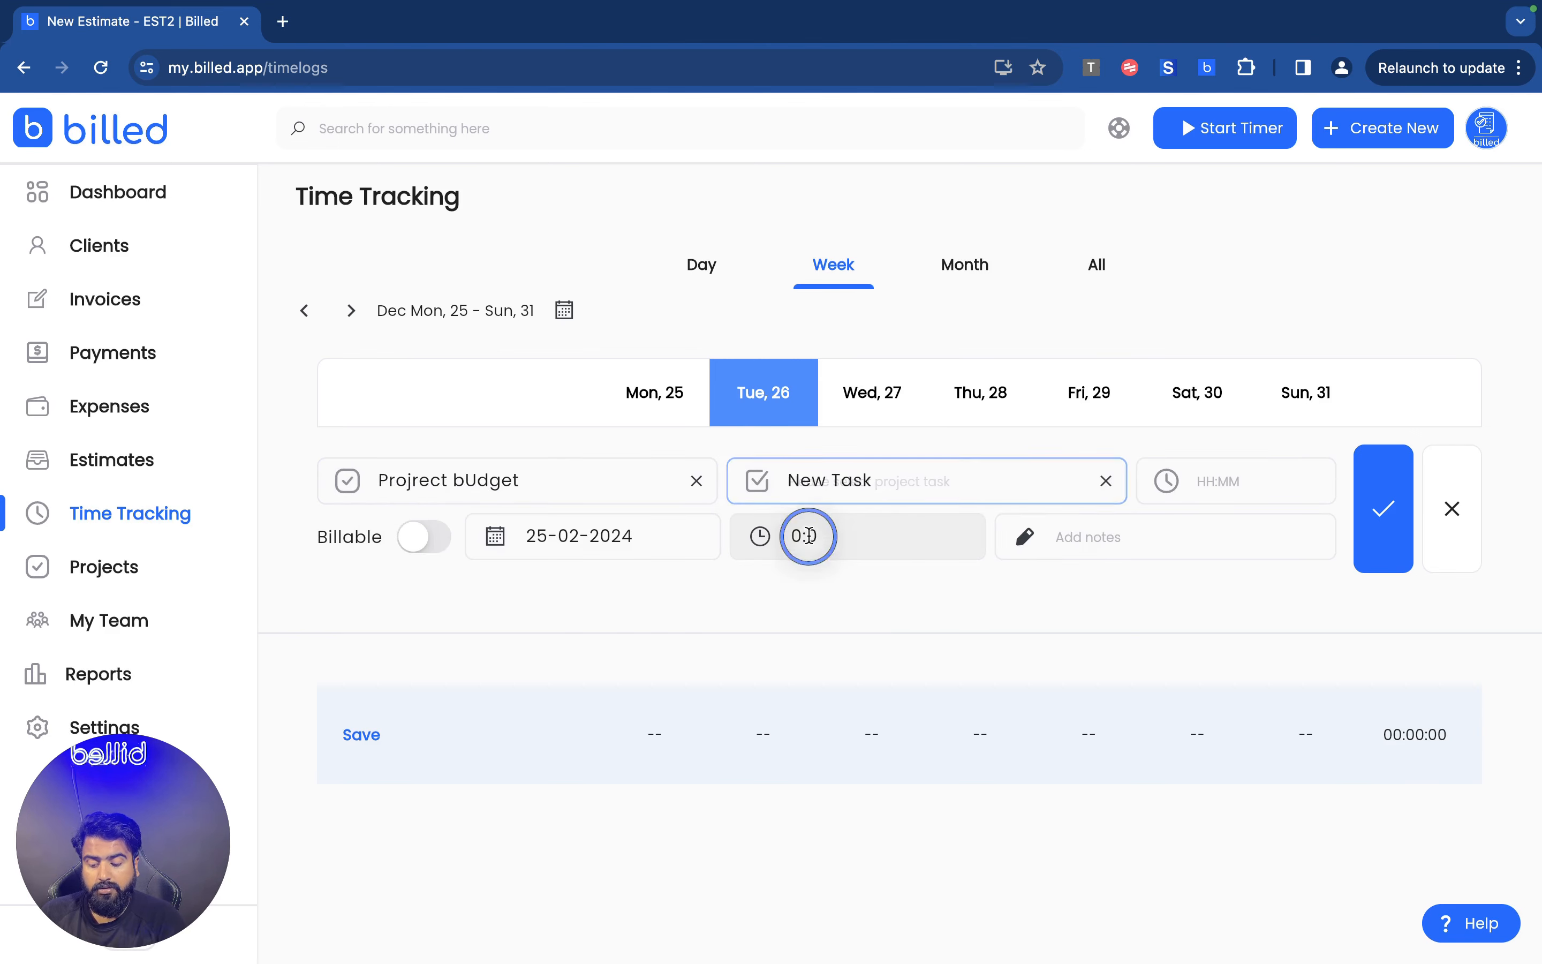
# Step: Look over the duration, clock time and notes fields of the time entry, and discard the entry
pyautogui.click(1214, 484)
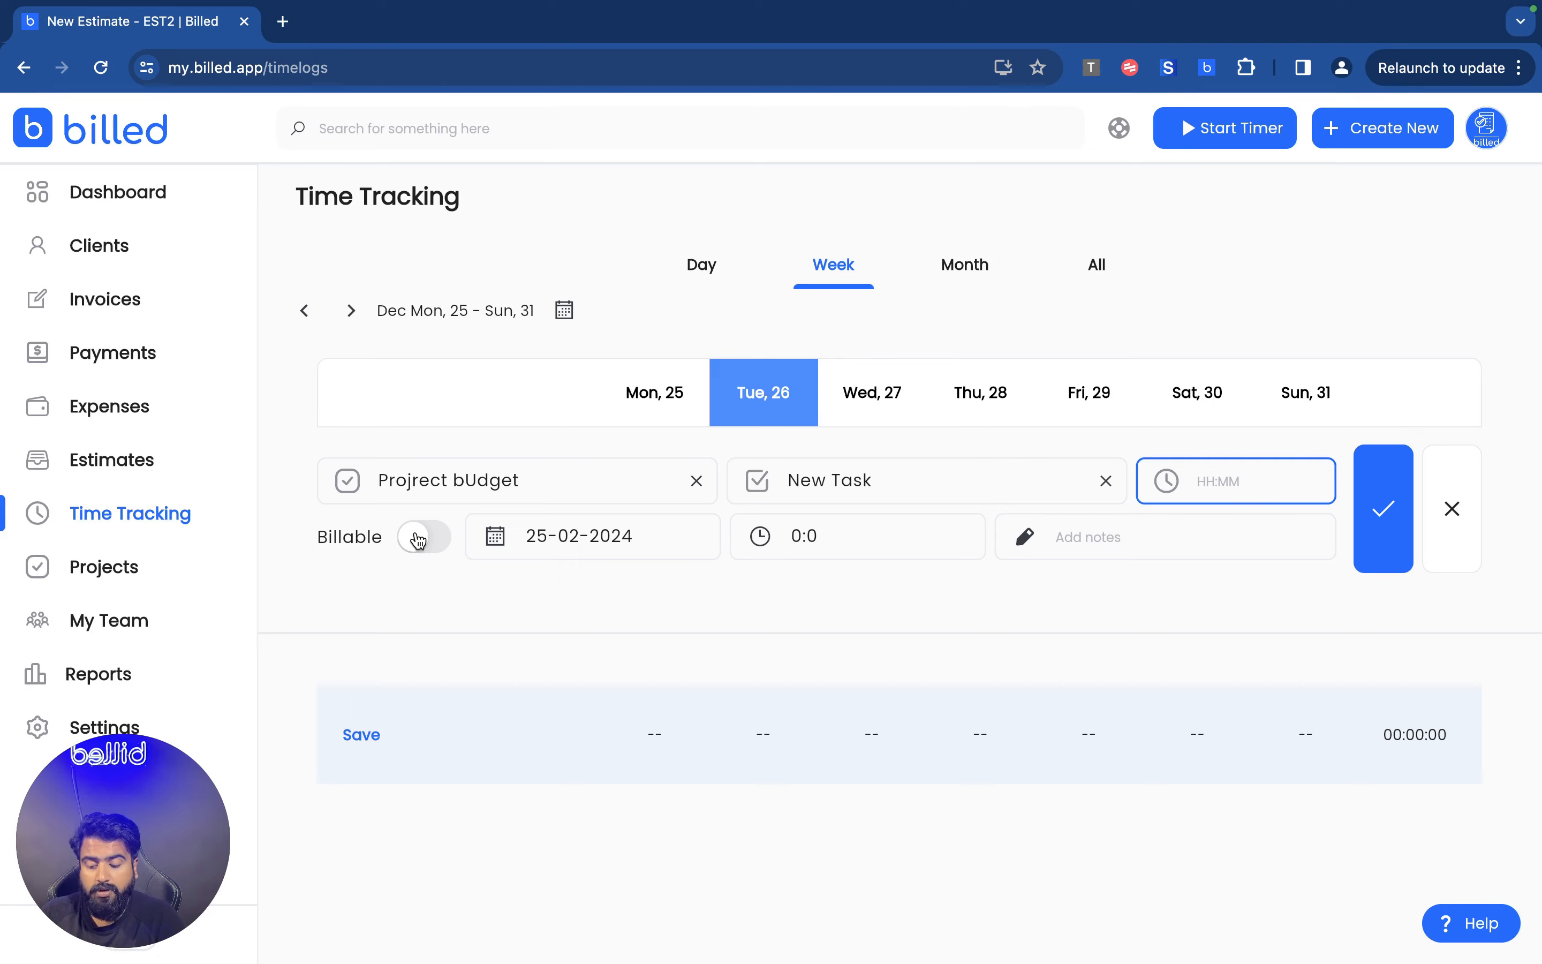
pyautogui.click(853, 549)
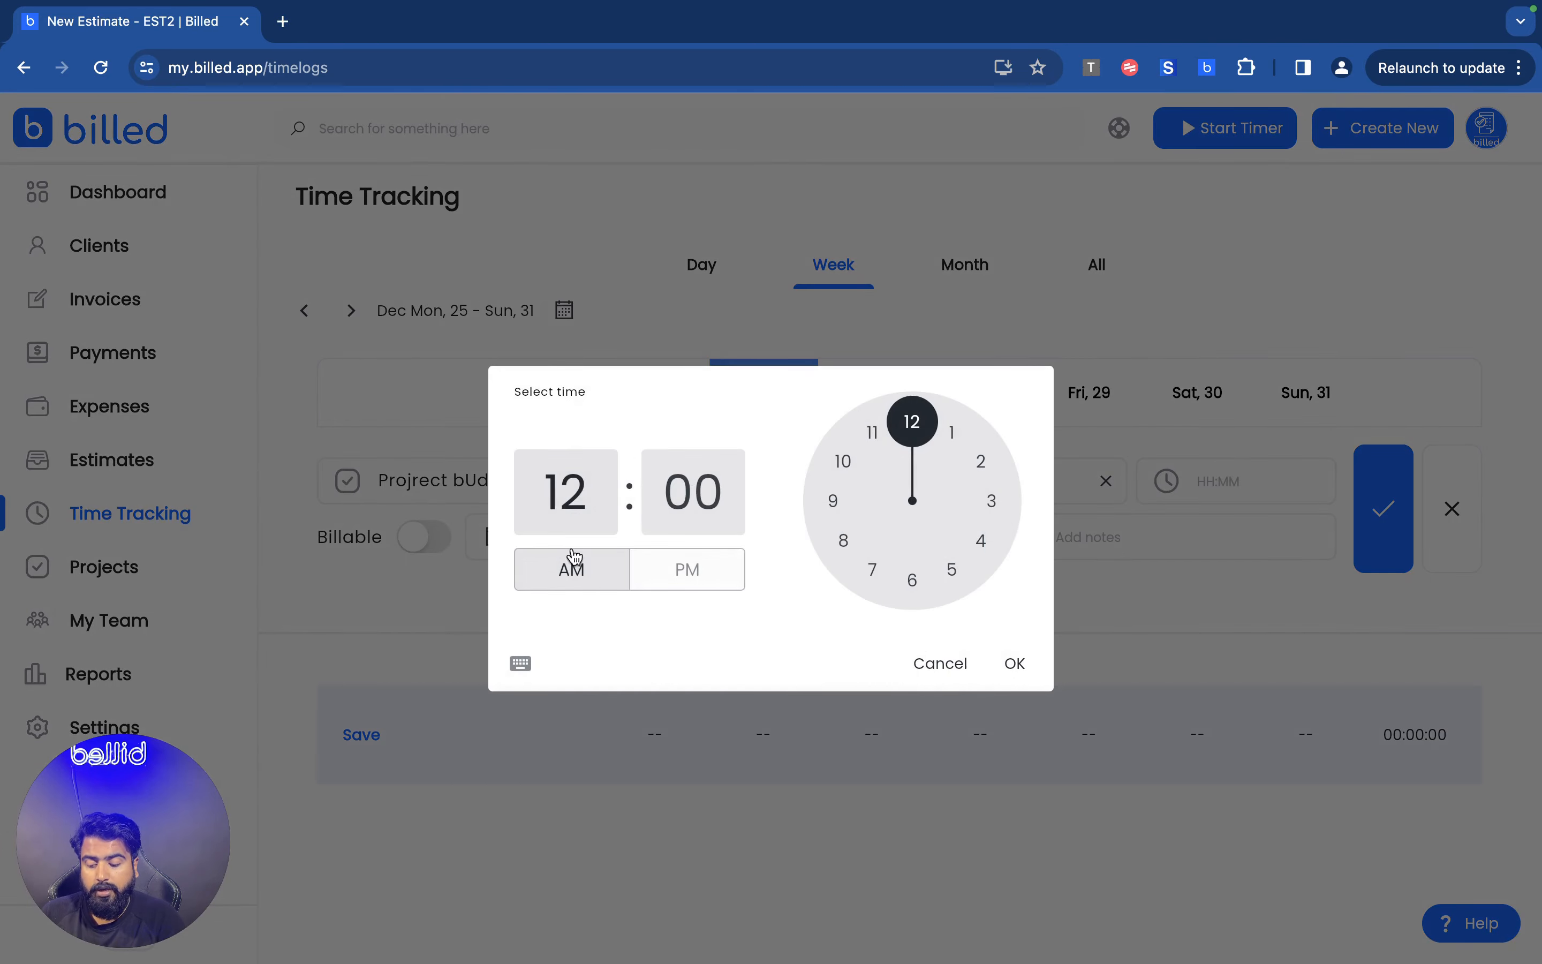
pyautogui.click(925, 662)
pyautogui.click(1082, 547)
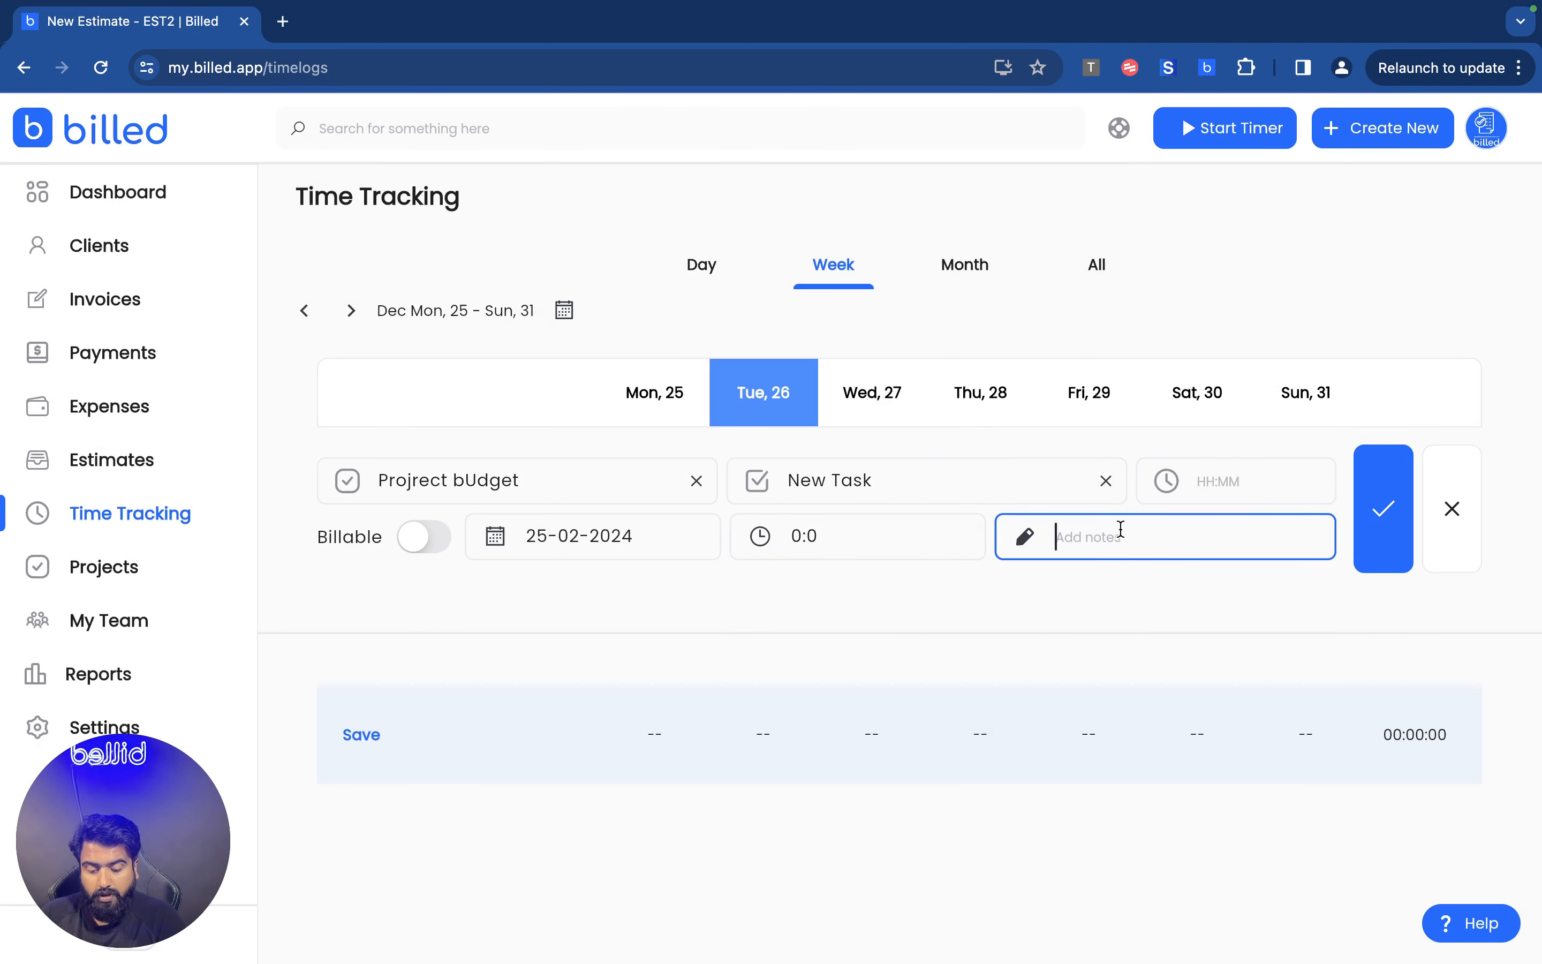
pyautogui.click(1454, 506)
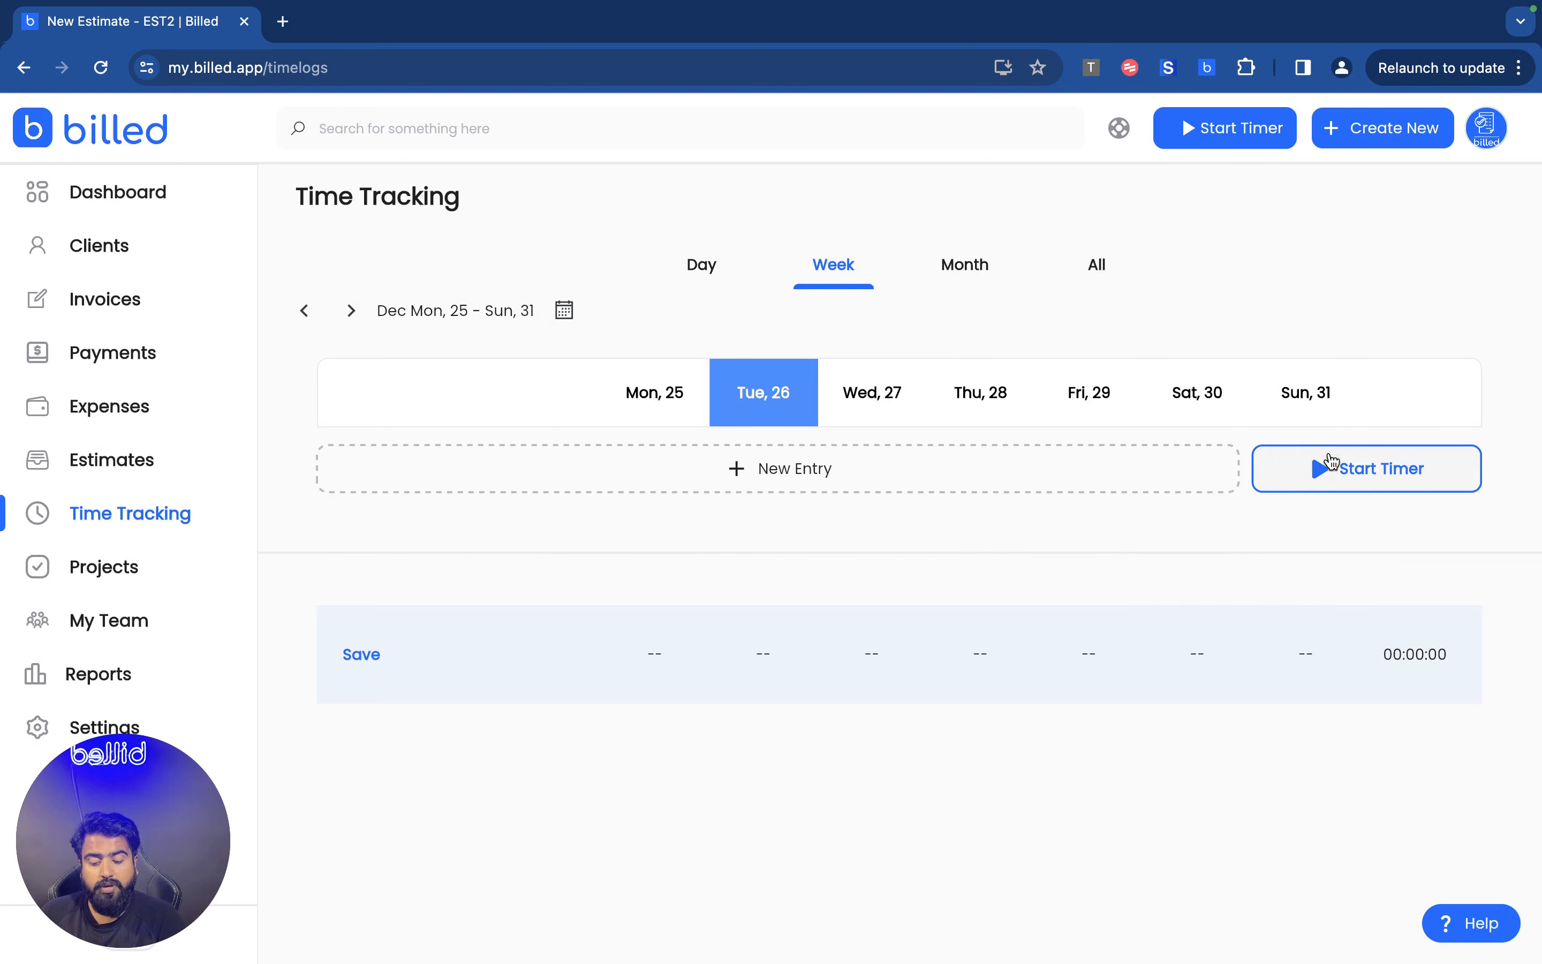
# Step: Start a timer with the note "this is a note." and assign it to the project Projrect bUdget
pyautogui.click(1320, 477)
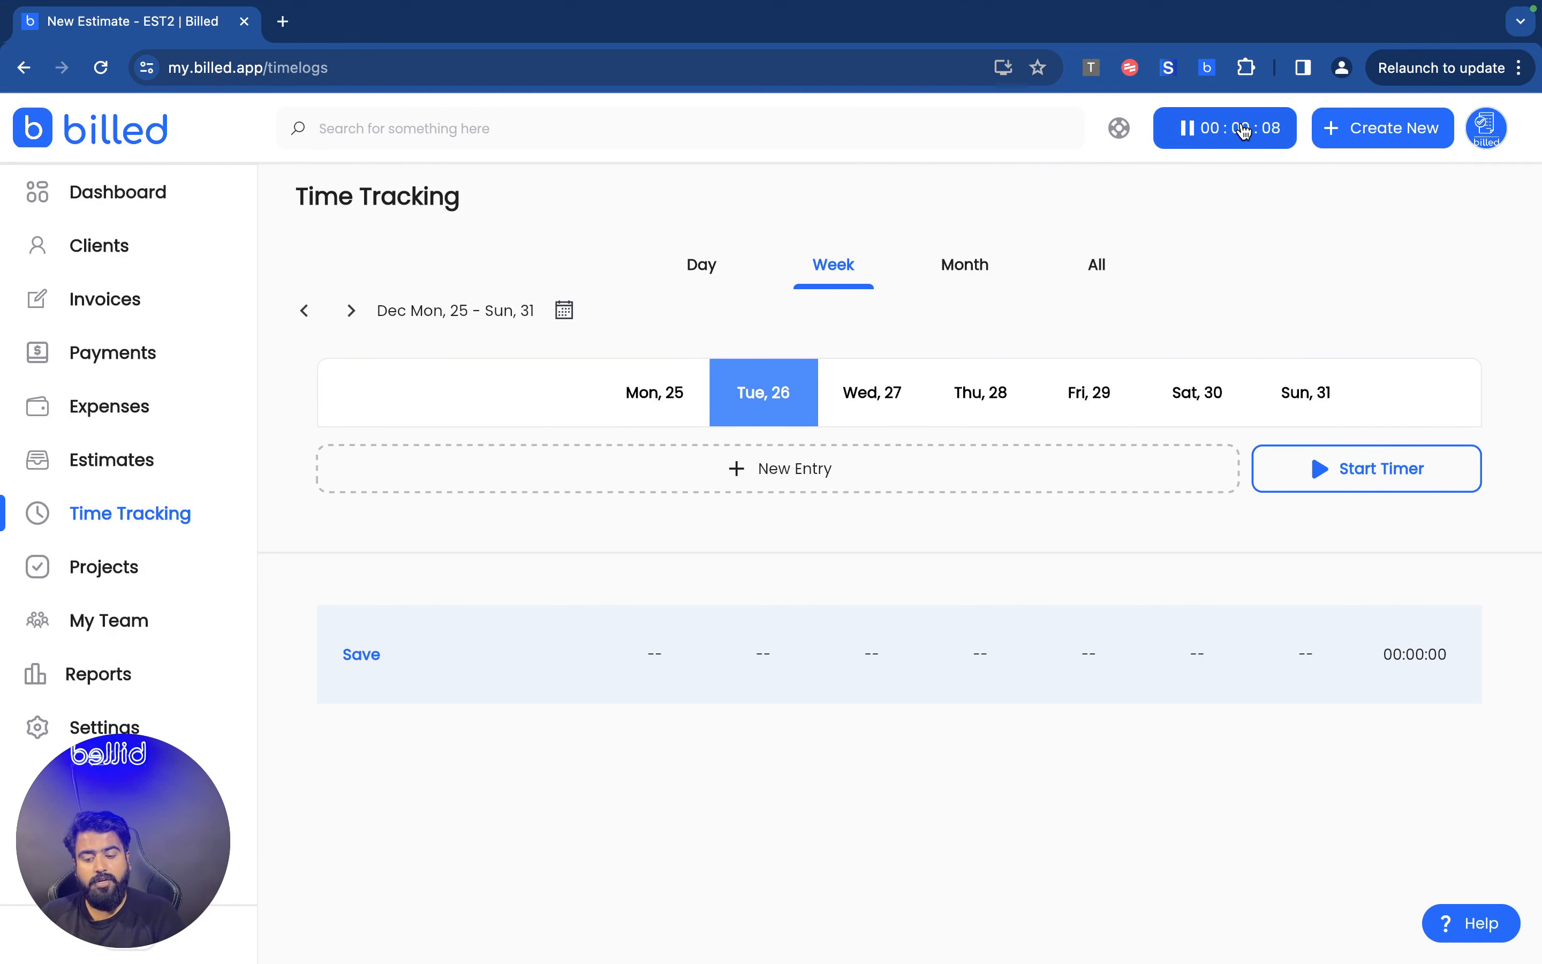
pyautogui.click(1240, 131)
pyautogui.click(727, 488)
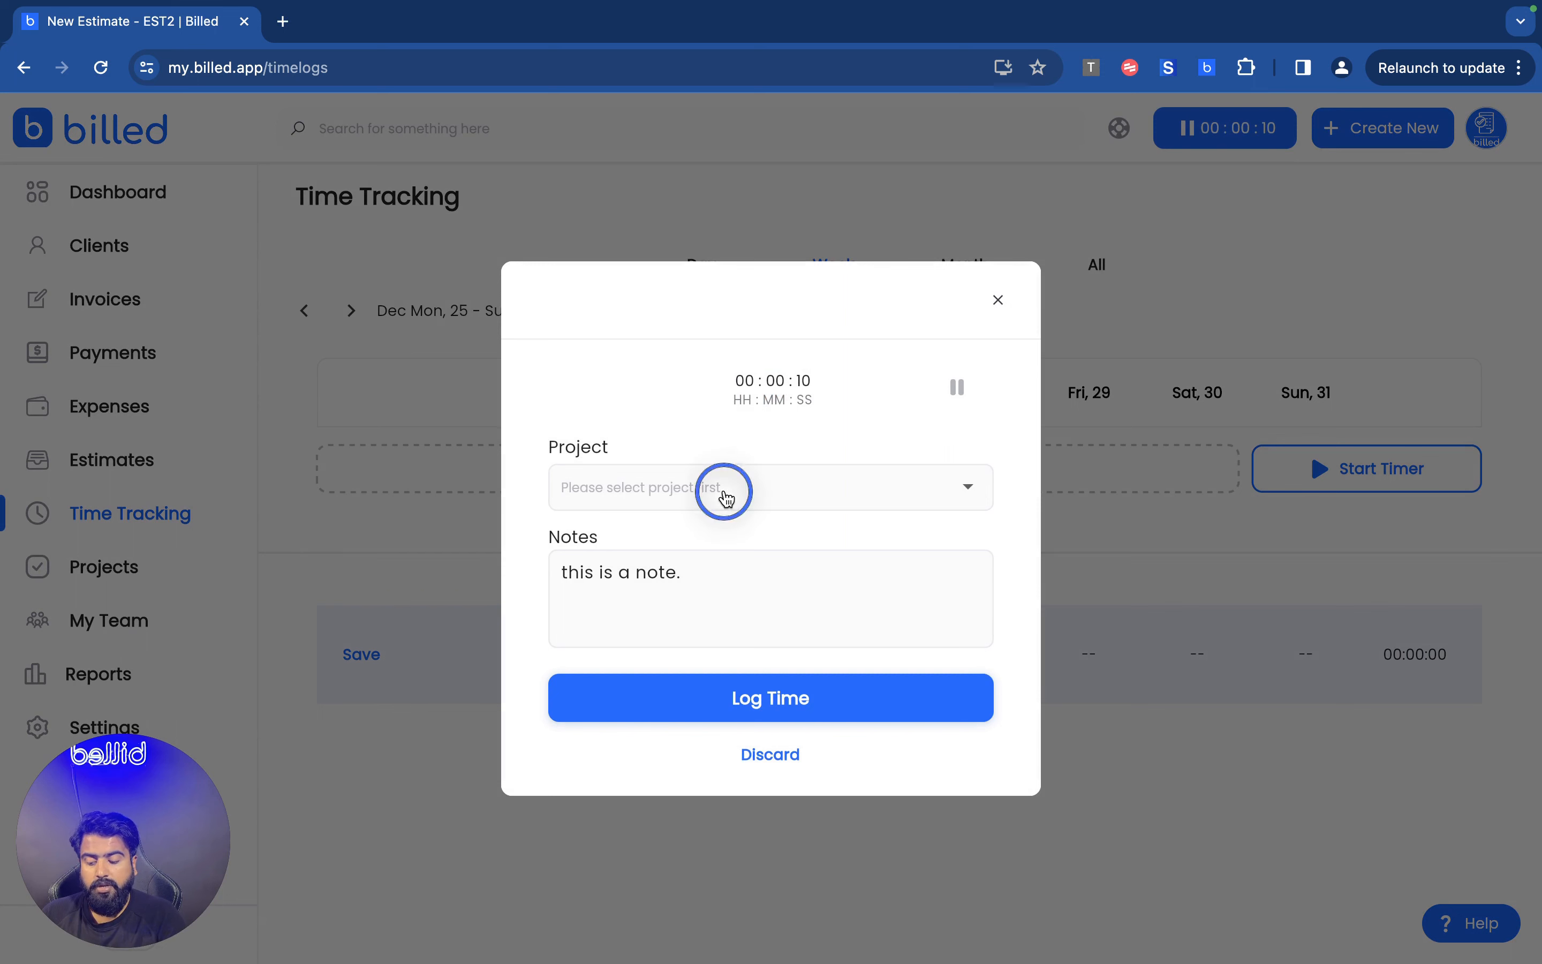
pyautogui.click(643, 542)
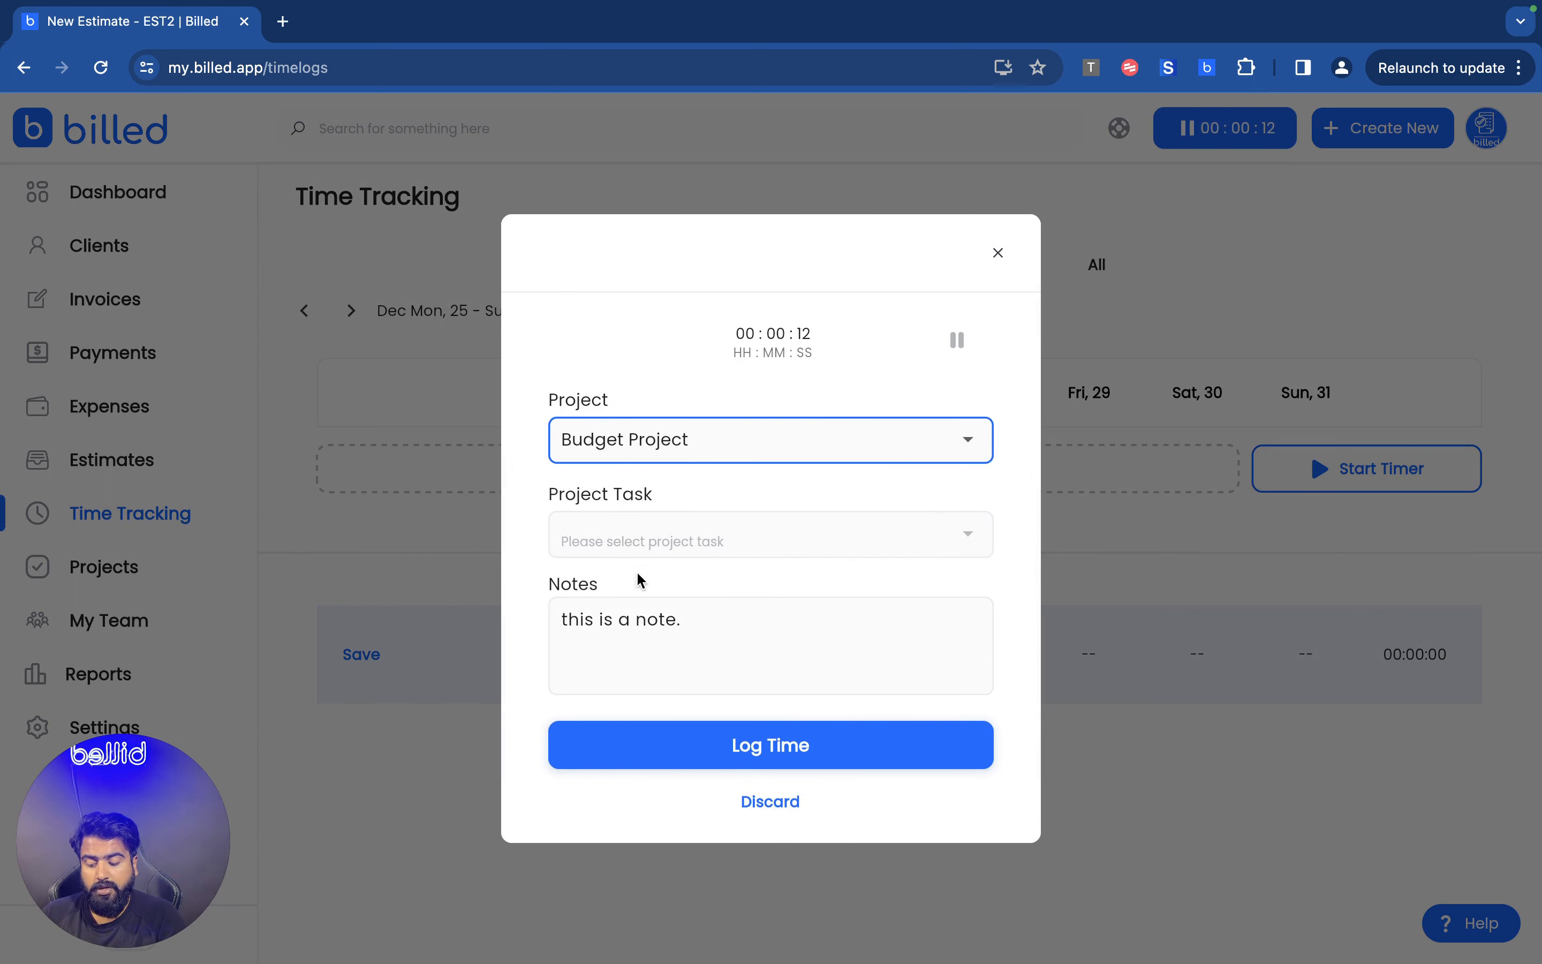
pyautogui.click(733, 441)
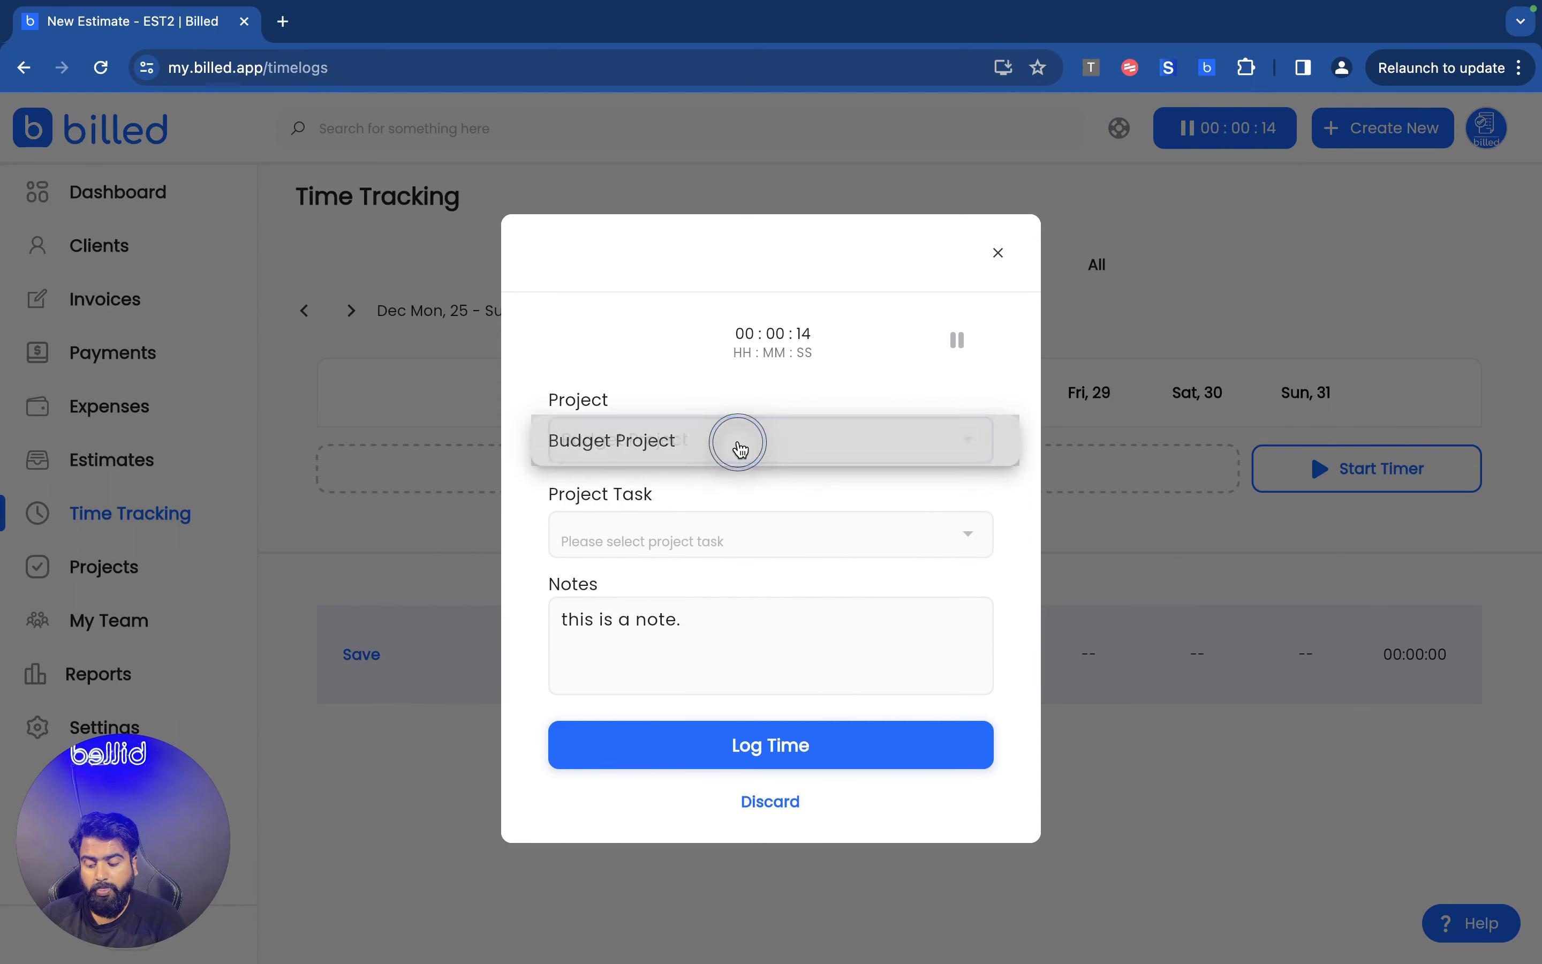
pyautogui.click(634, 385)
# Step: Set the running timer's project task to New Task and log the time
pyautogui.click(686, 541)
pyautogui.click(687, 549)
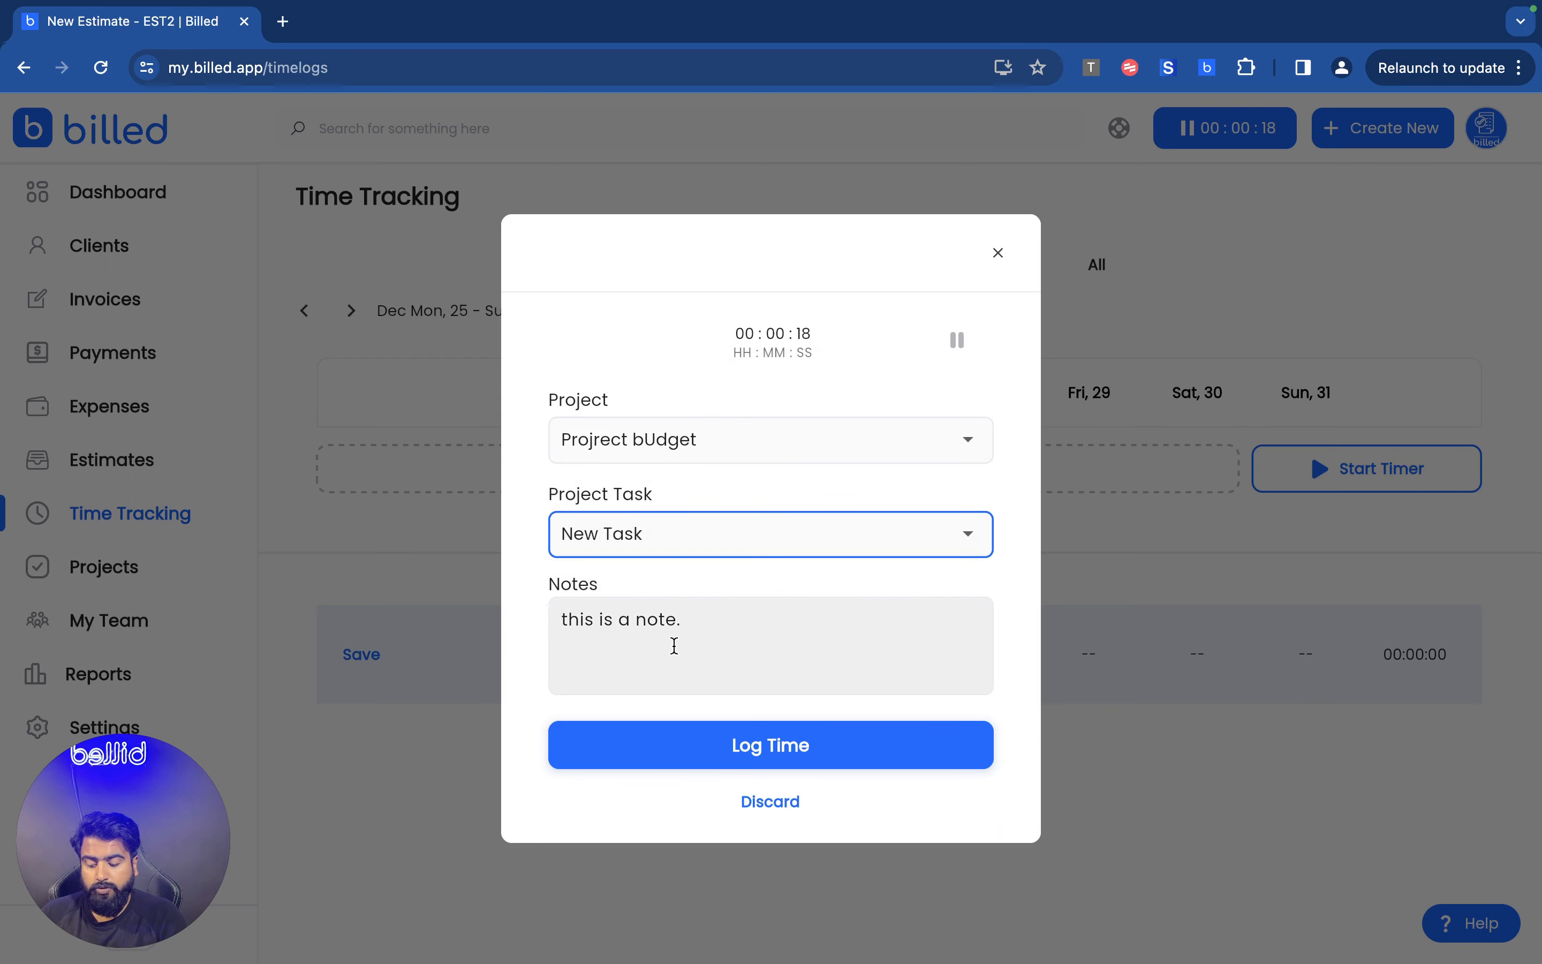
pyautogui.click(726, 754)
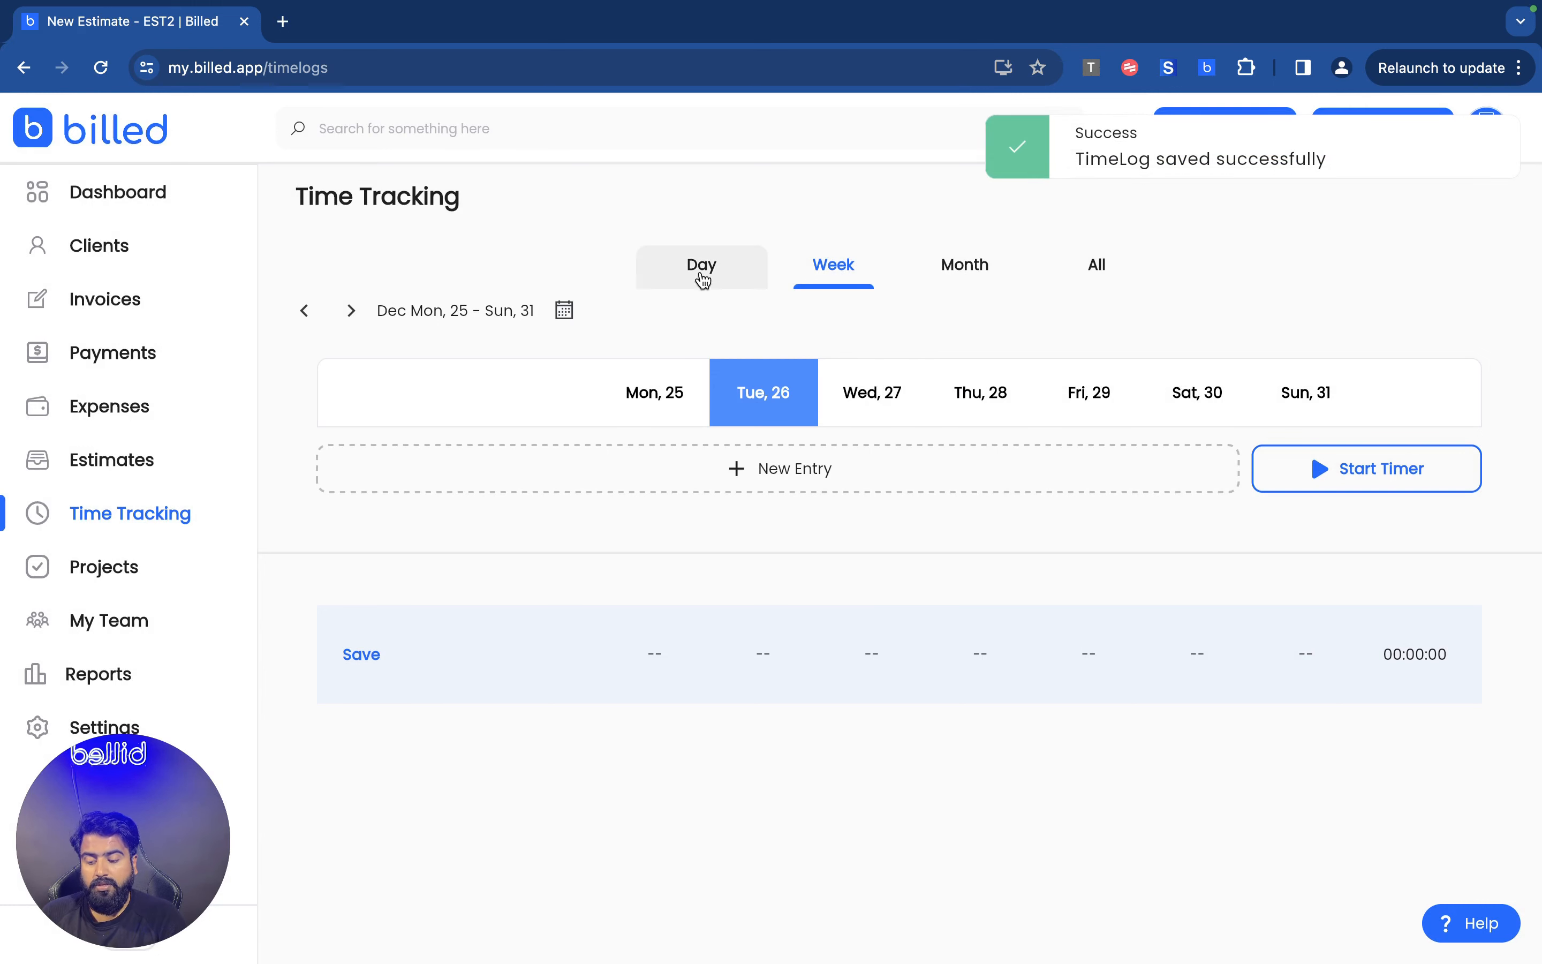
# Step: Compare the day, week and month views of tracked time and show the entries logged on the 25th
pyautogui.click(701, 273)
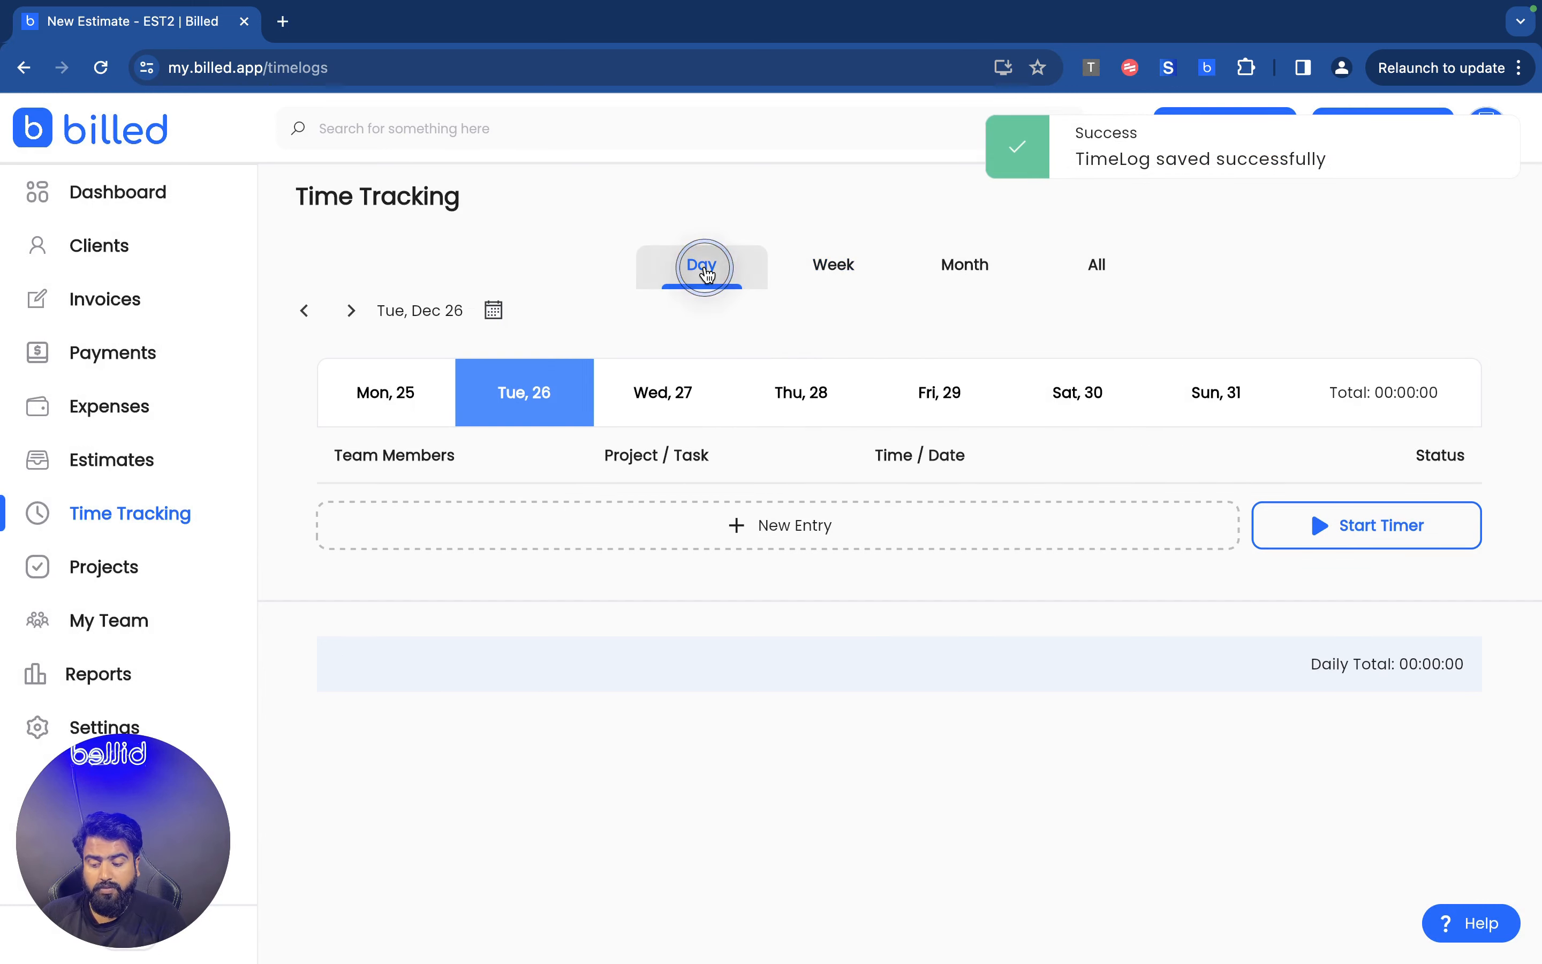
pyautogui.click(788, 268)
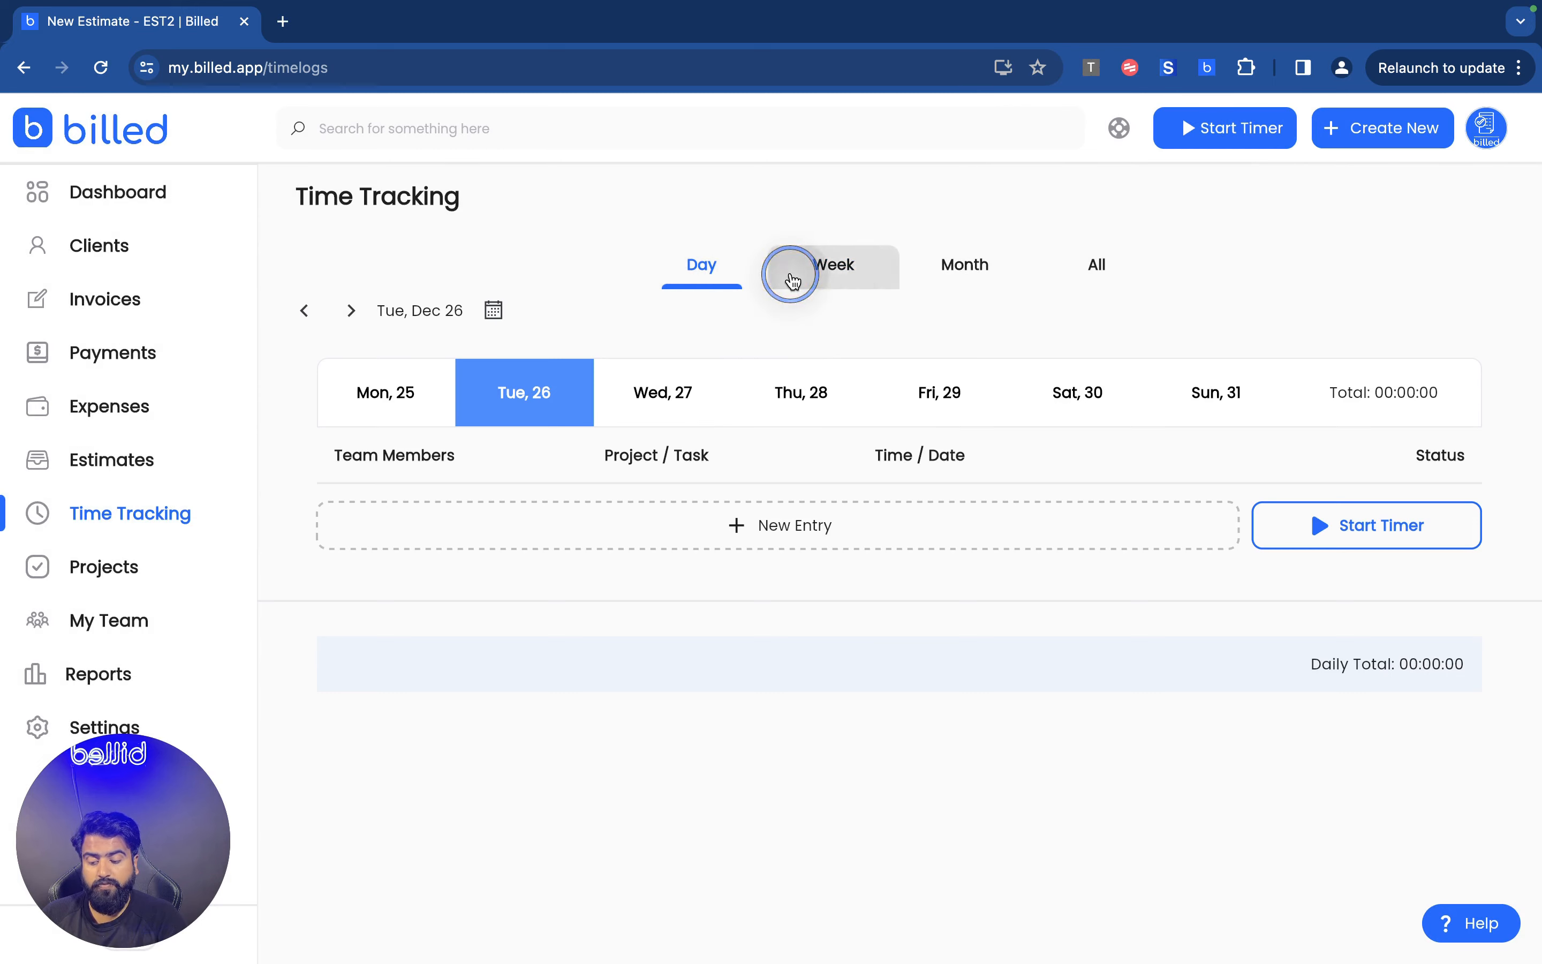
pyautogui.click(974, 269)
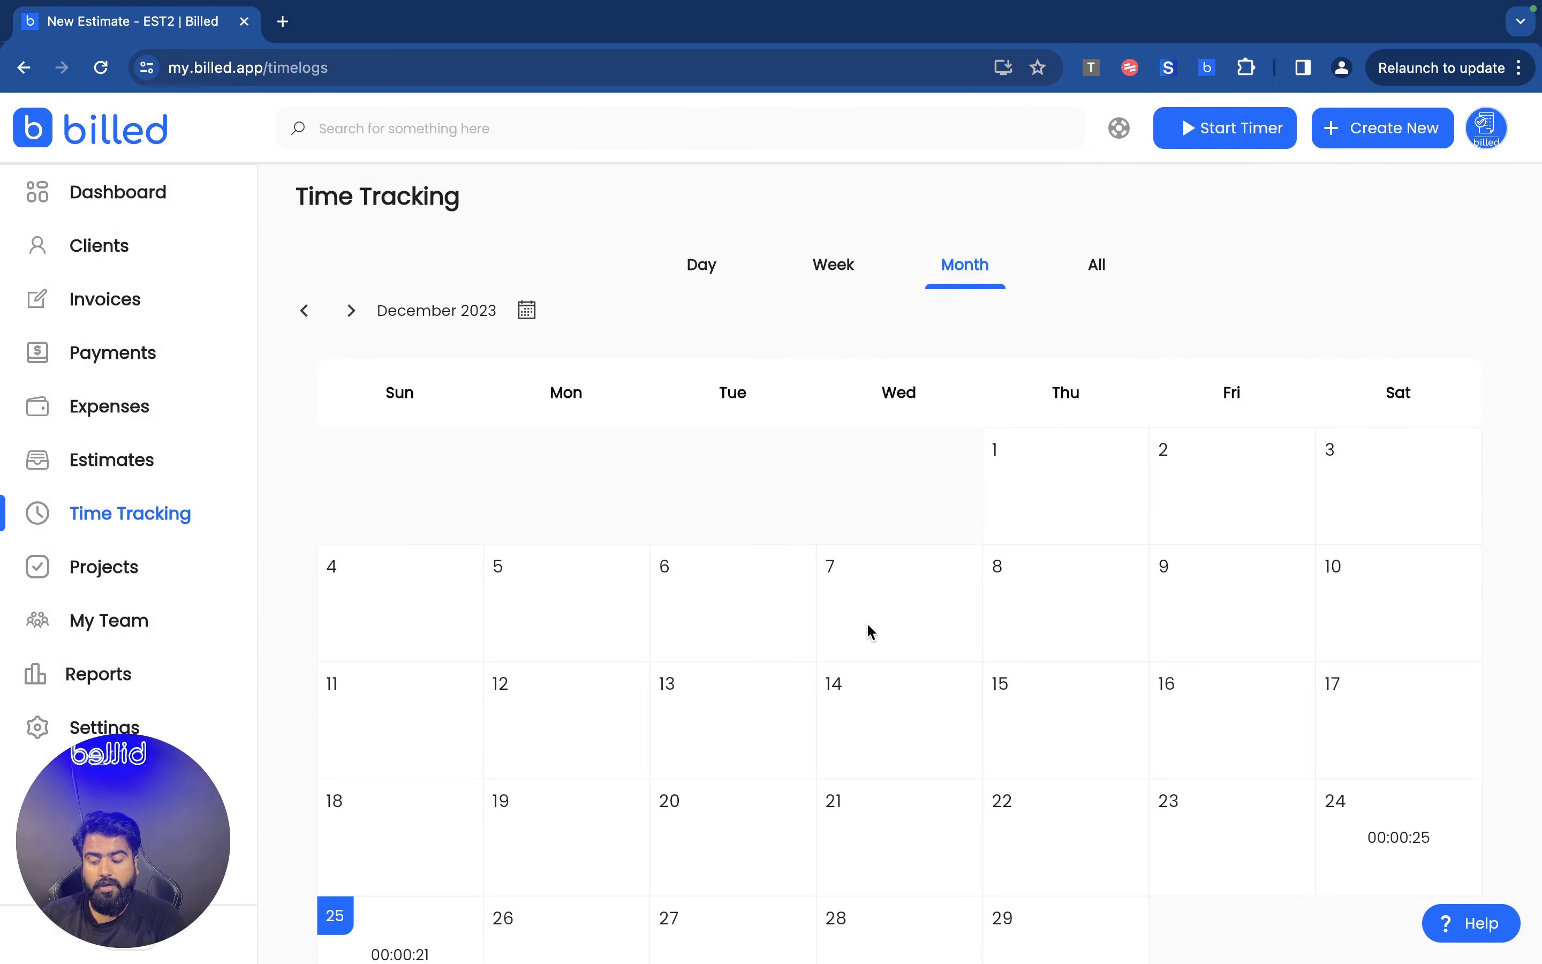
pyautogui.scroll(-4, 869, 631)
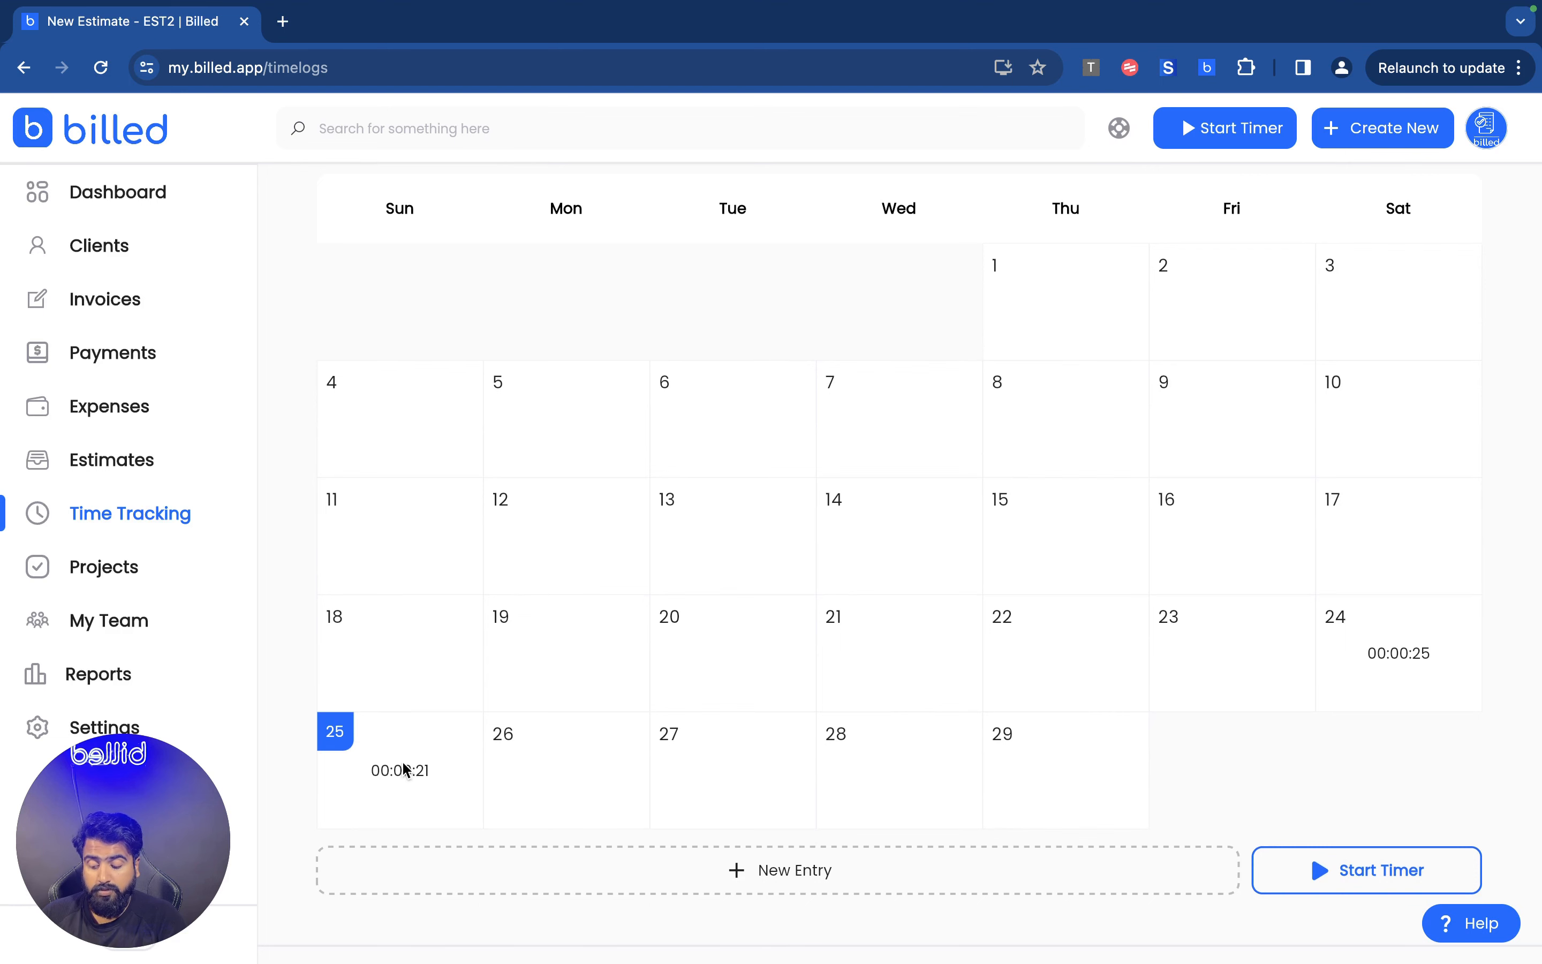
pyautogui.click(413, 785)
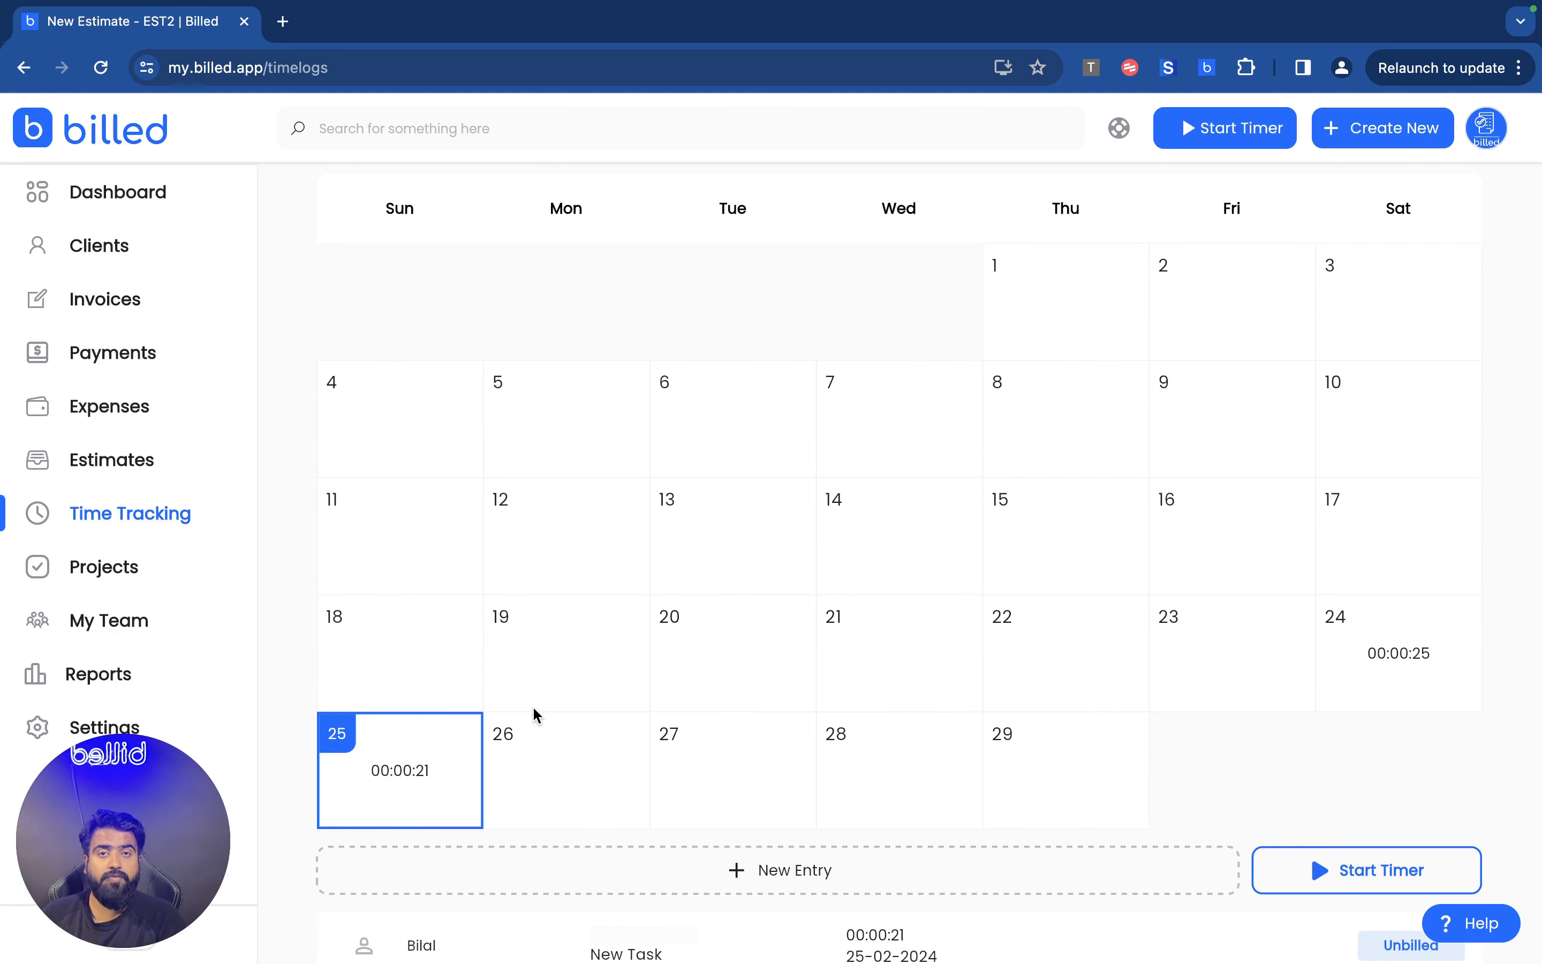
pyautogui.scroll(3, 534, 709)
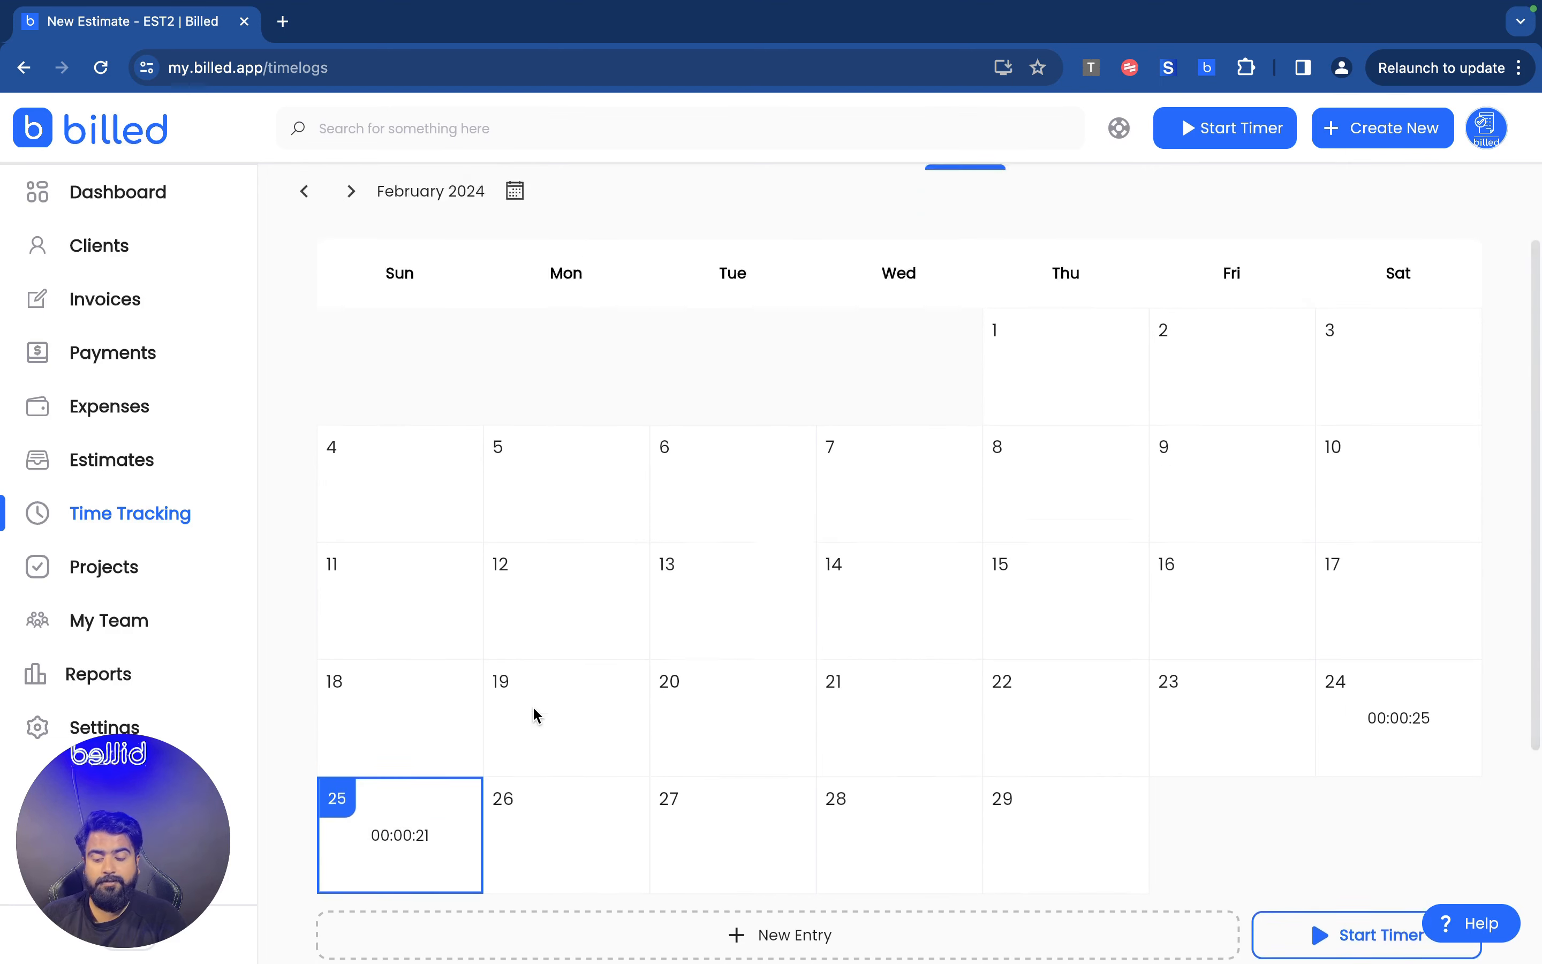
# Step: Open the details of the project Projrect bUdget from the projects overview
pyautogui.click(123, 580)
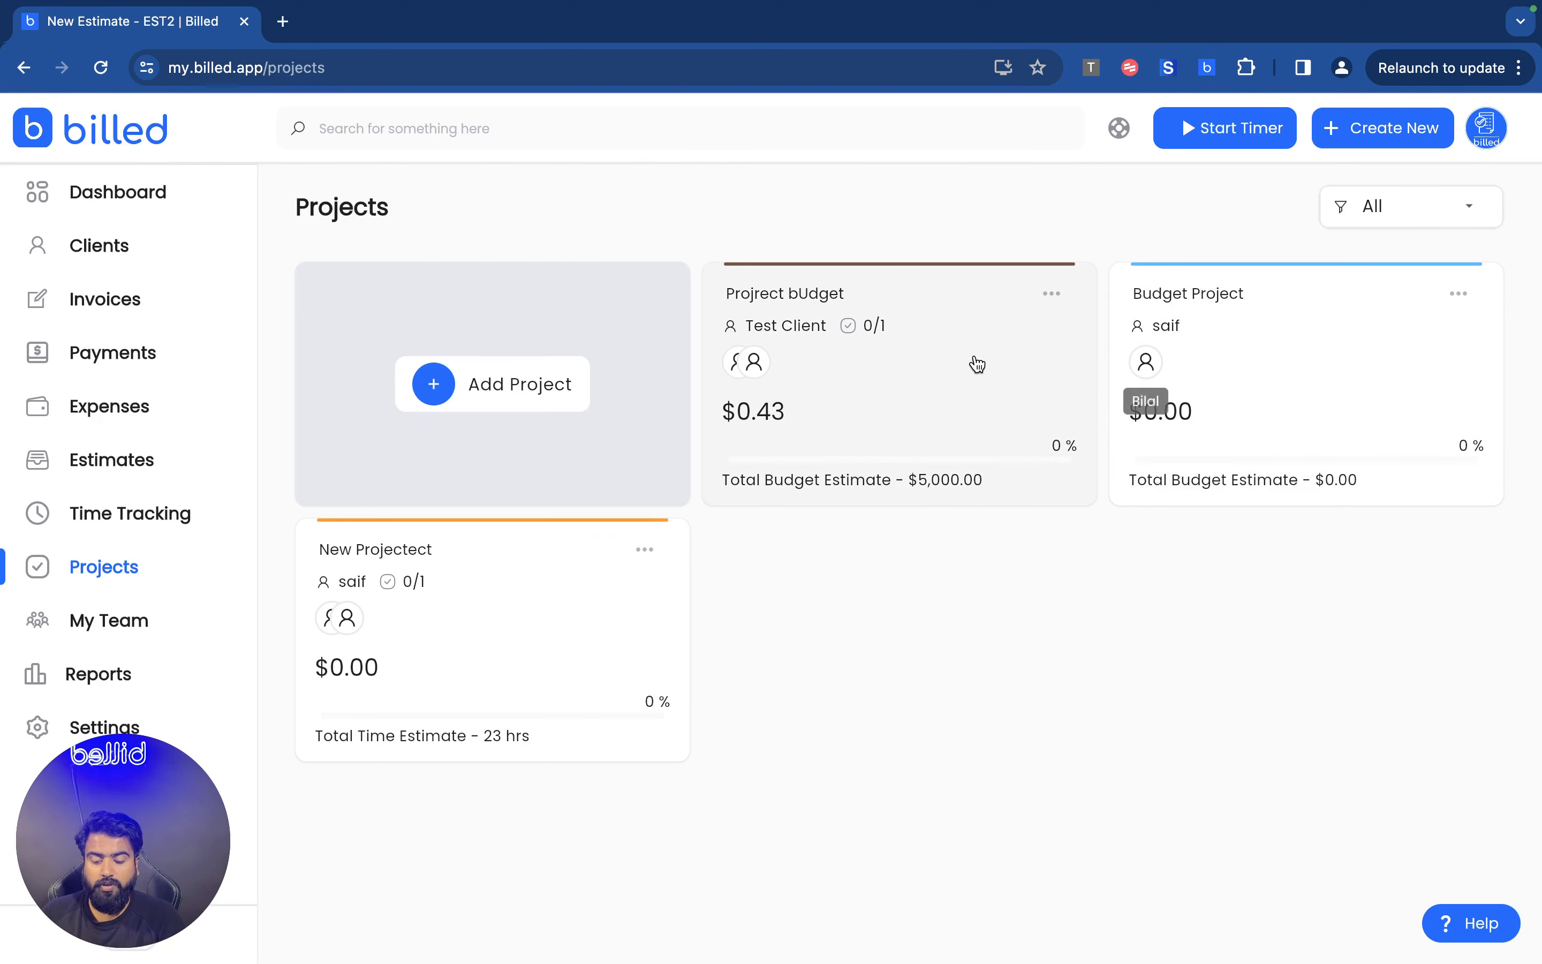
pyautogui.click(952, 361)
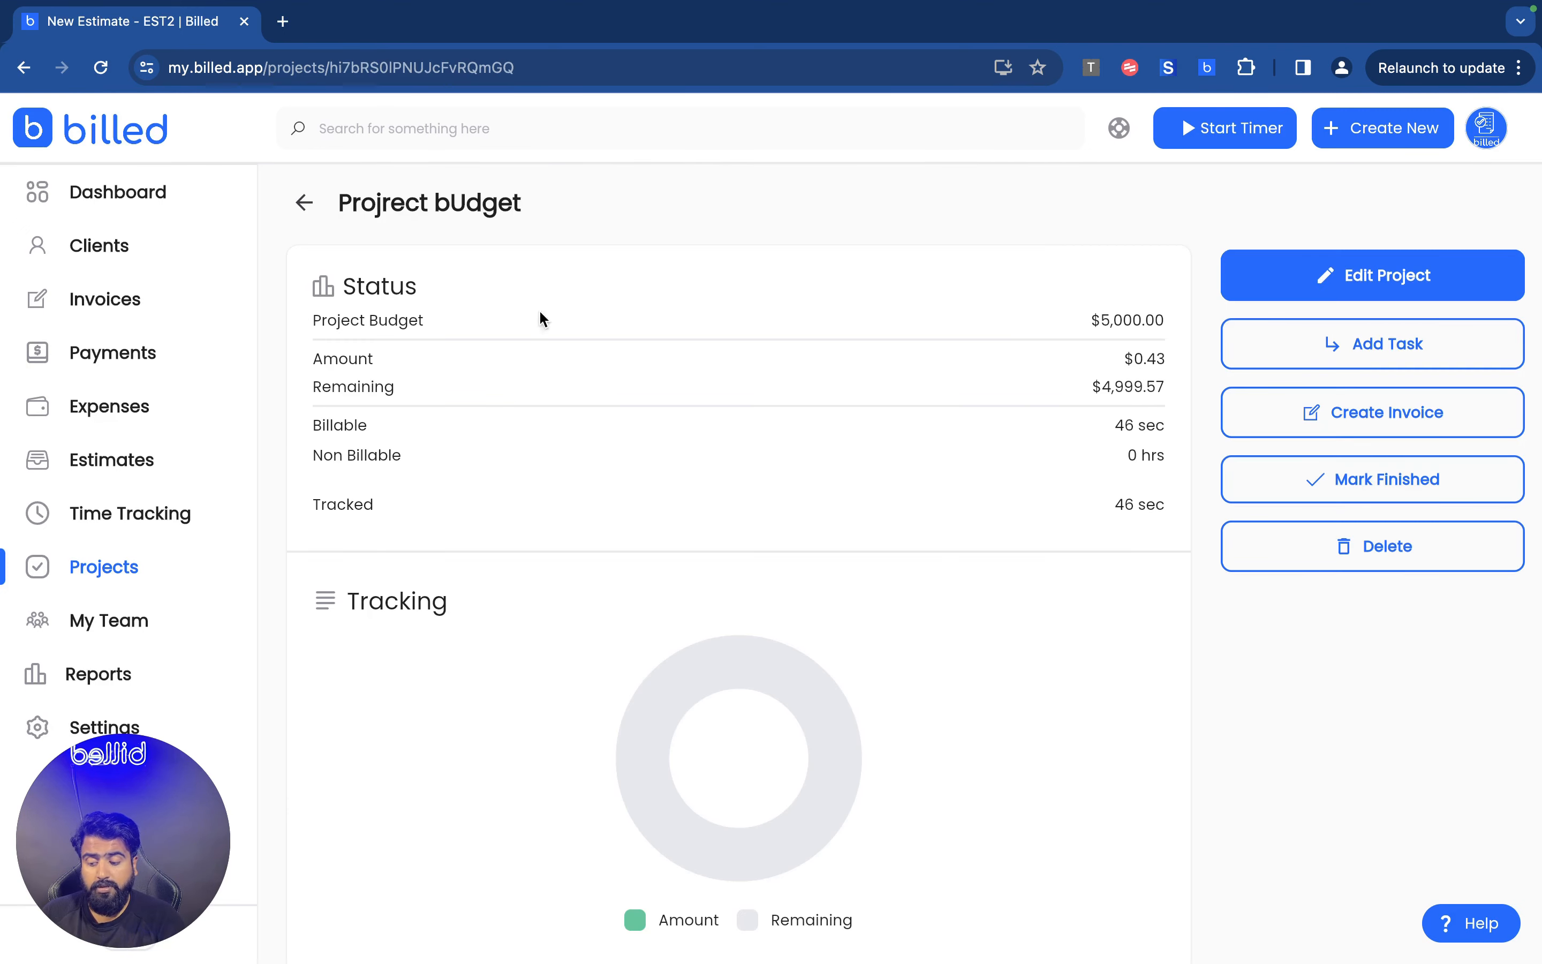
# Step: Examine the project's budget status, tracking chart, tasks and invoices
pyautogui.scroll(-1, 546, 471)
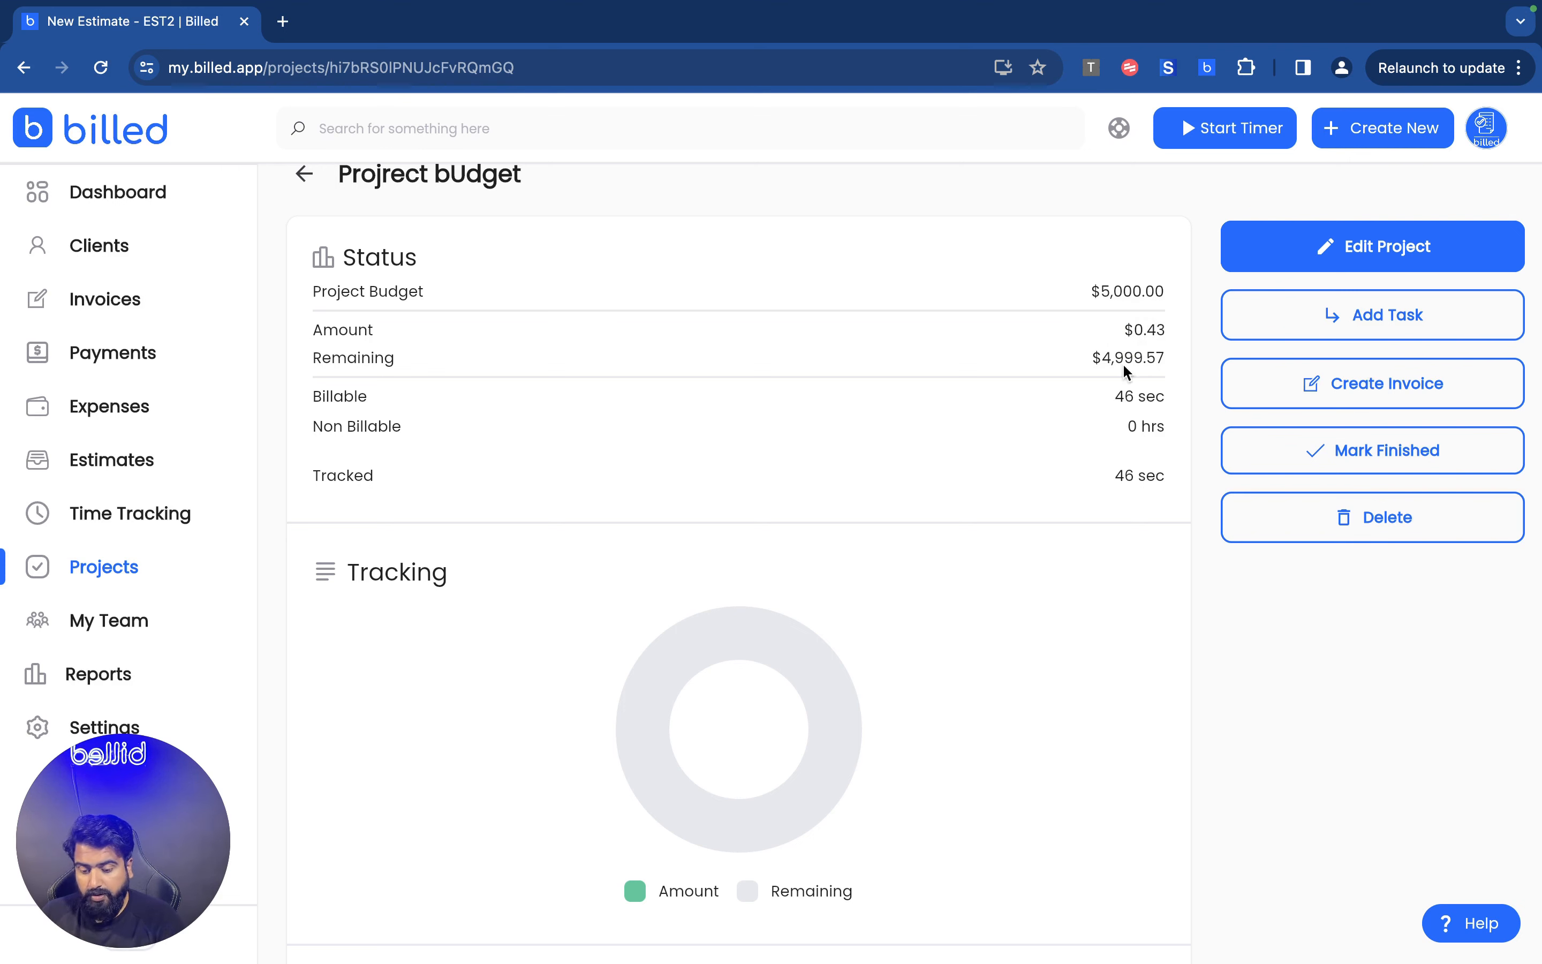
pyautogui.scroll(-1, 978, 462)
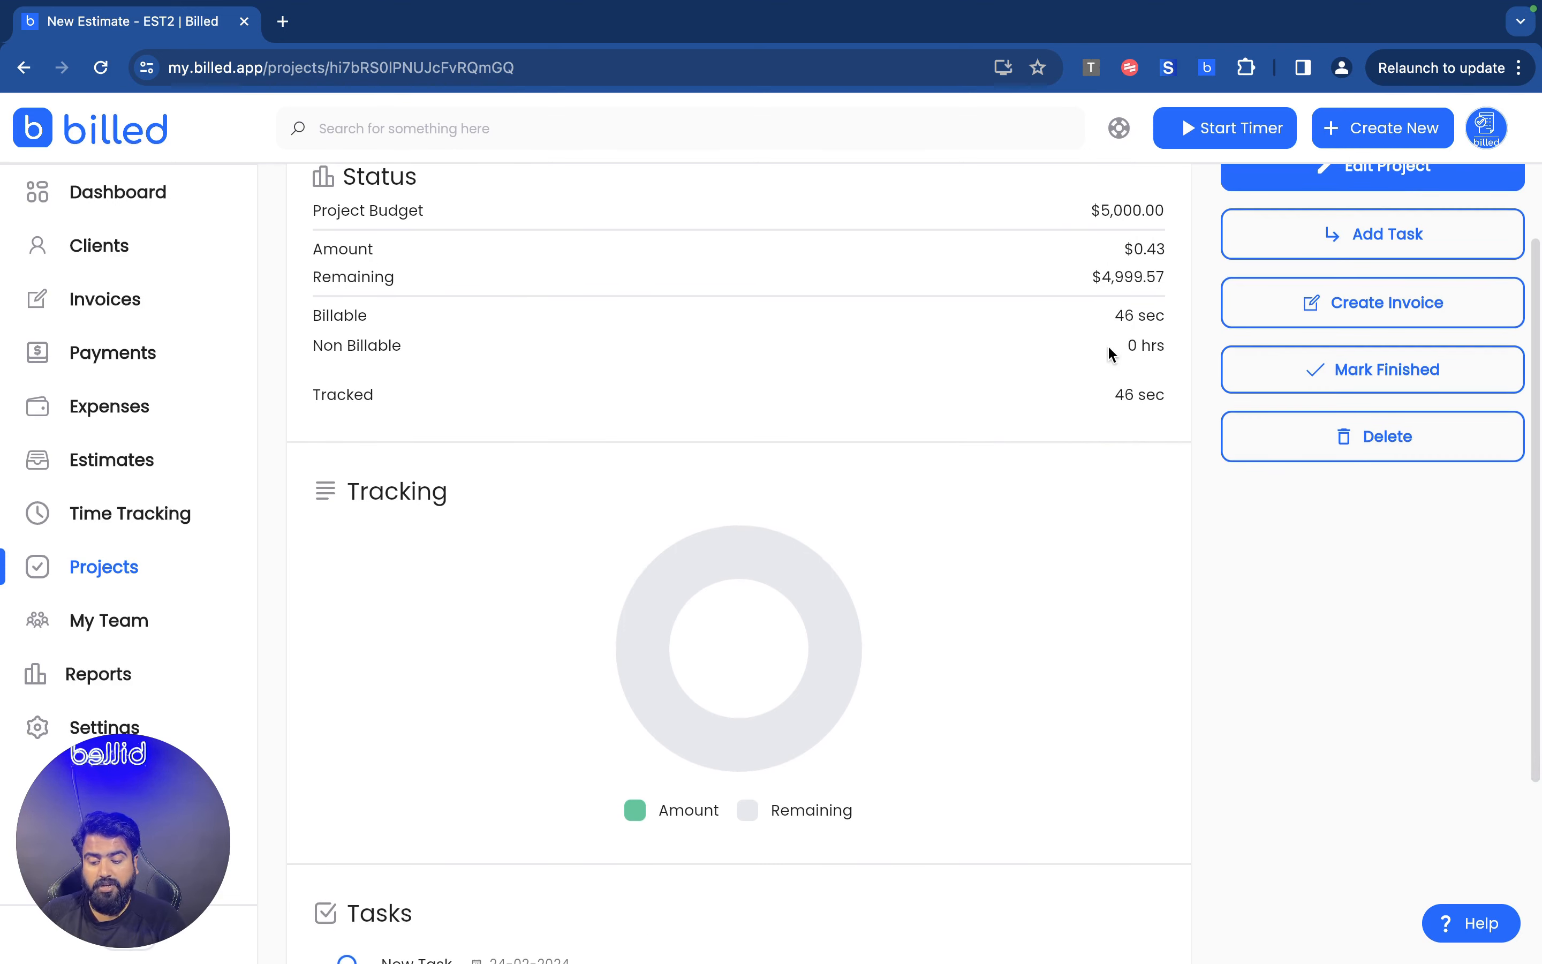
pyautogui.scroll(-2, 864, 466)
pyautogui.scroll(-2, 864, 465)
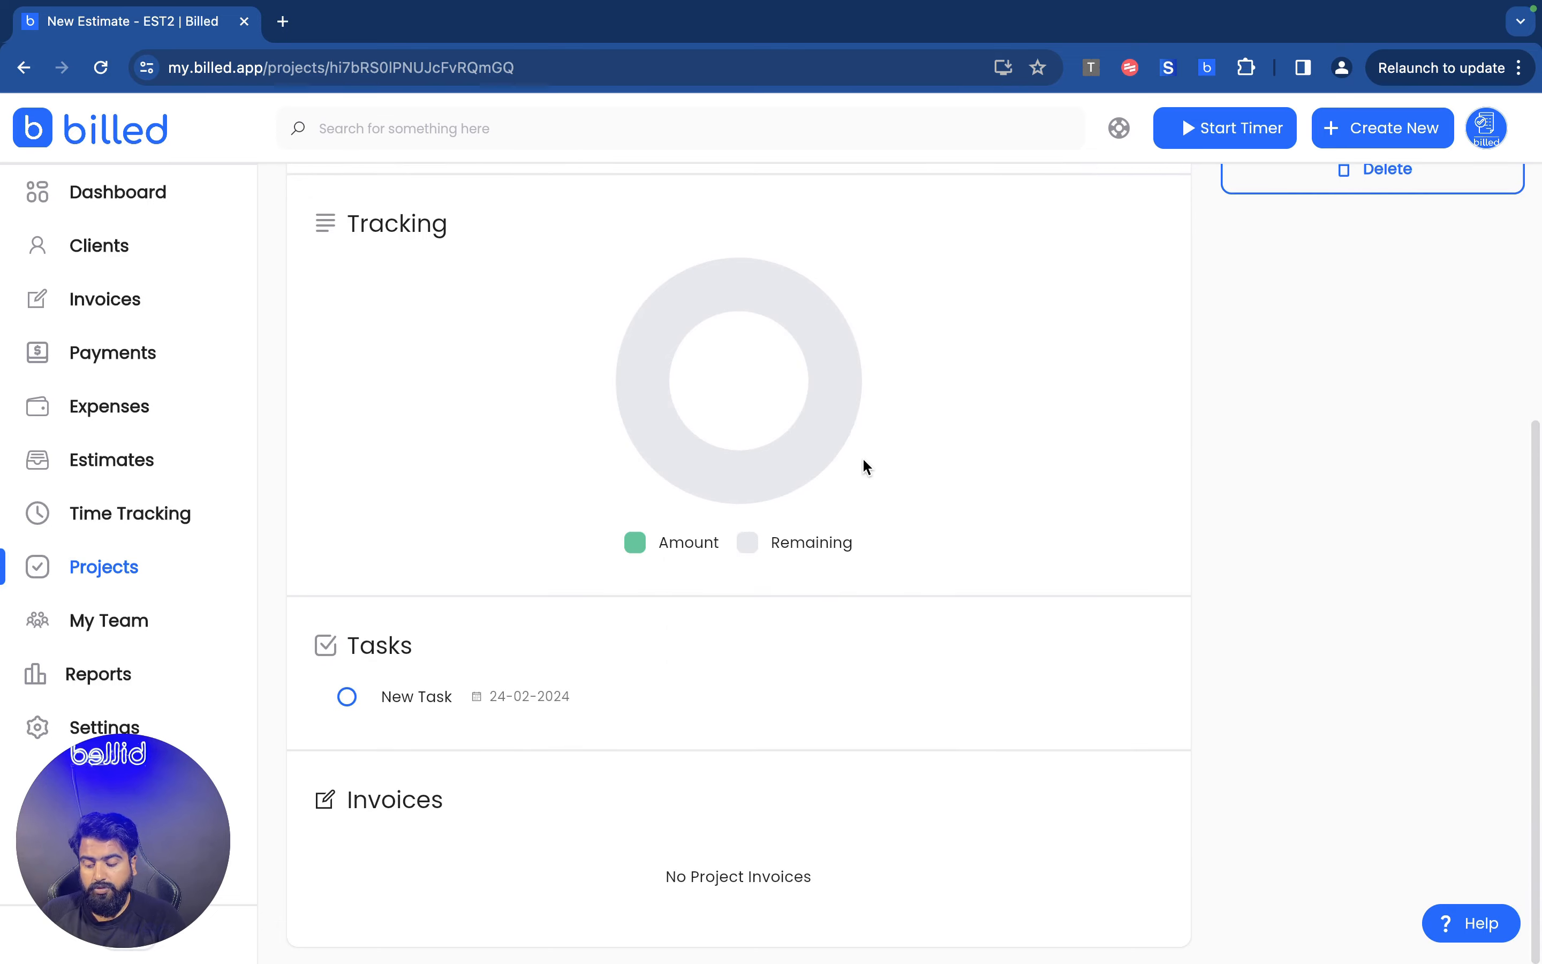
# Step: Open the project's New Task, review its details and timelog entries, and return to the project page
pyautogui.click(483, 699)
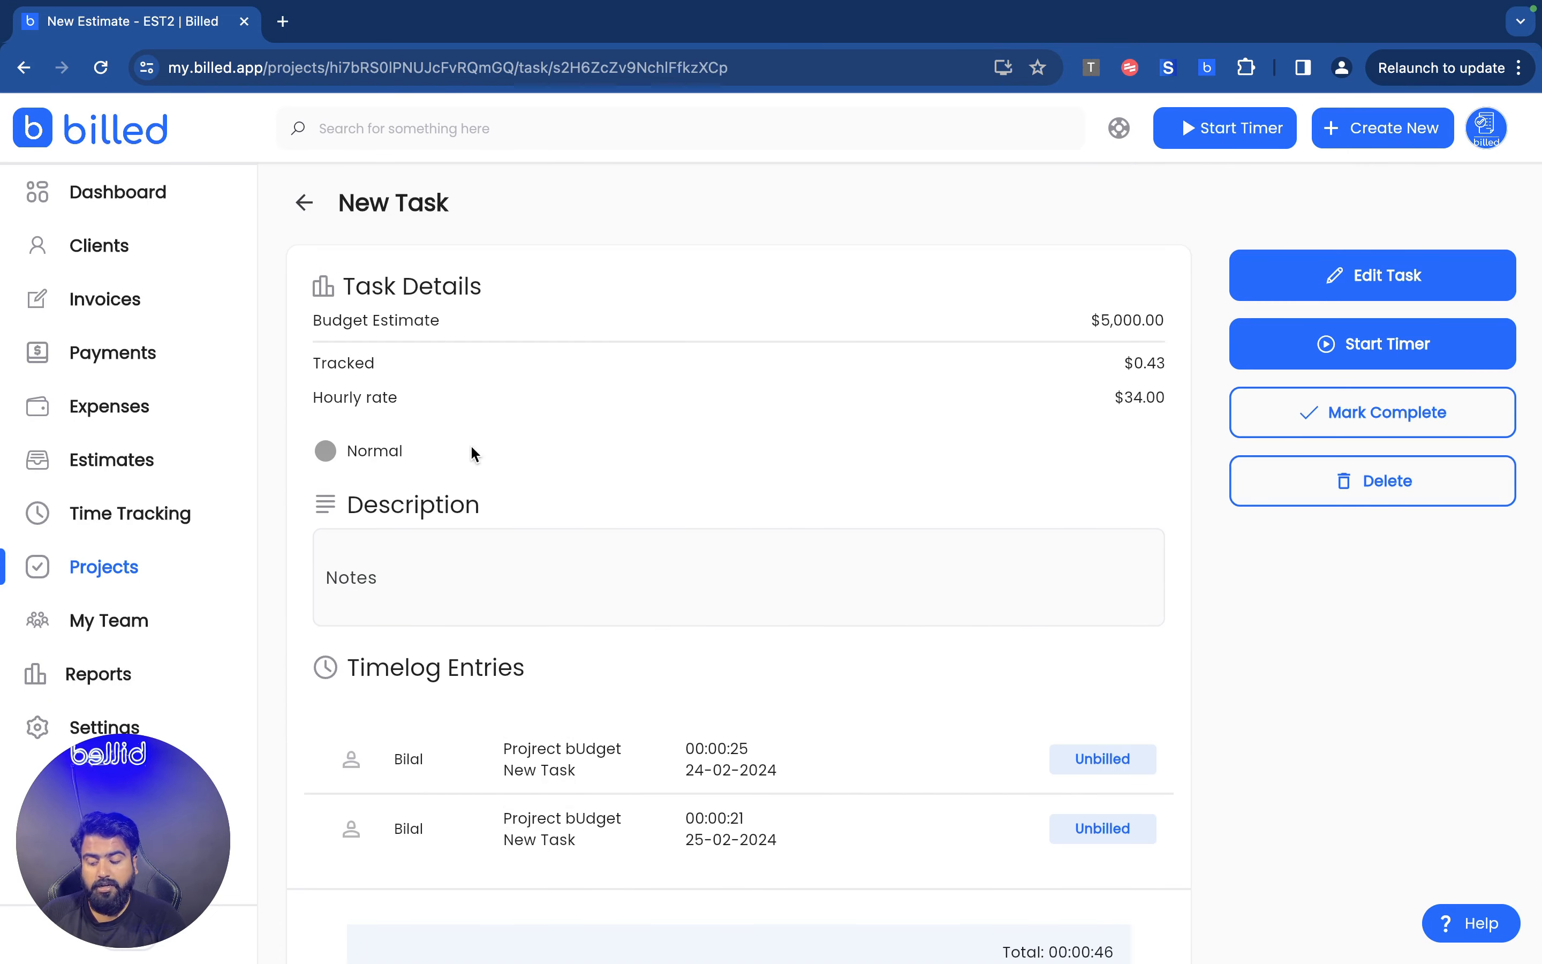
pyautogui.scroll(-2, 478, 492)
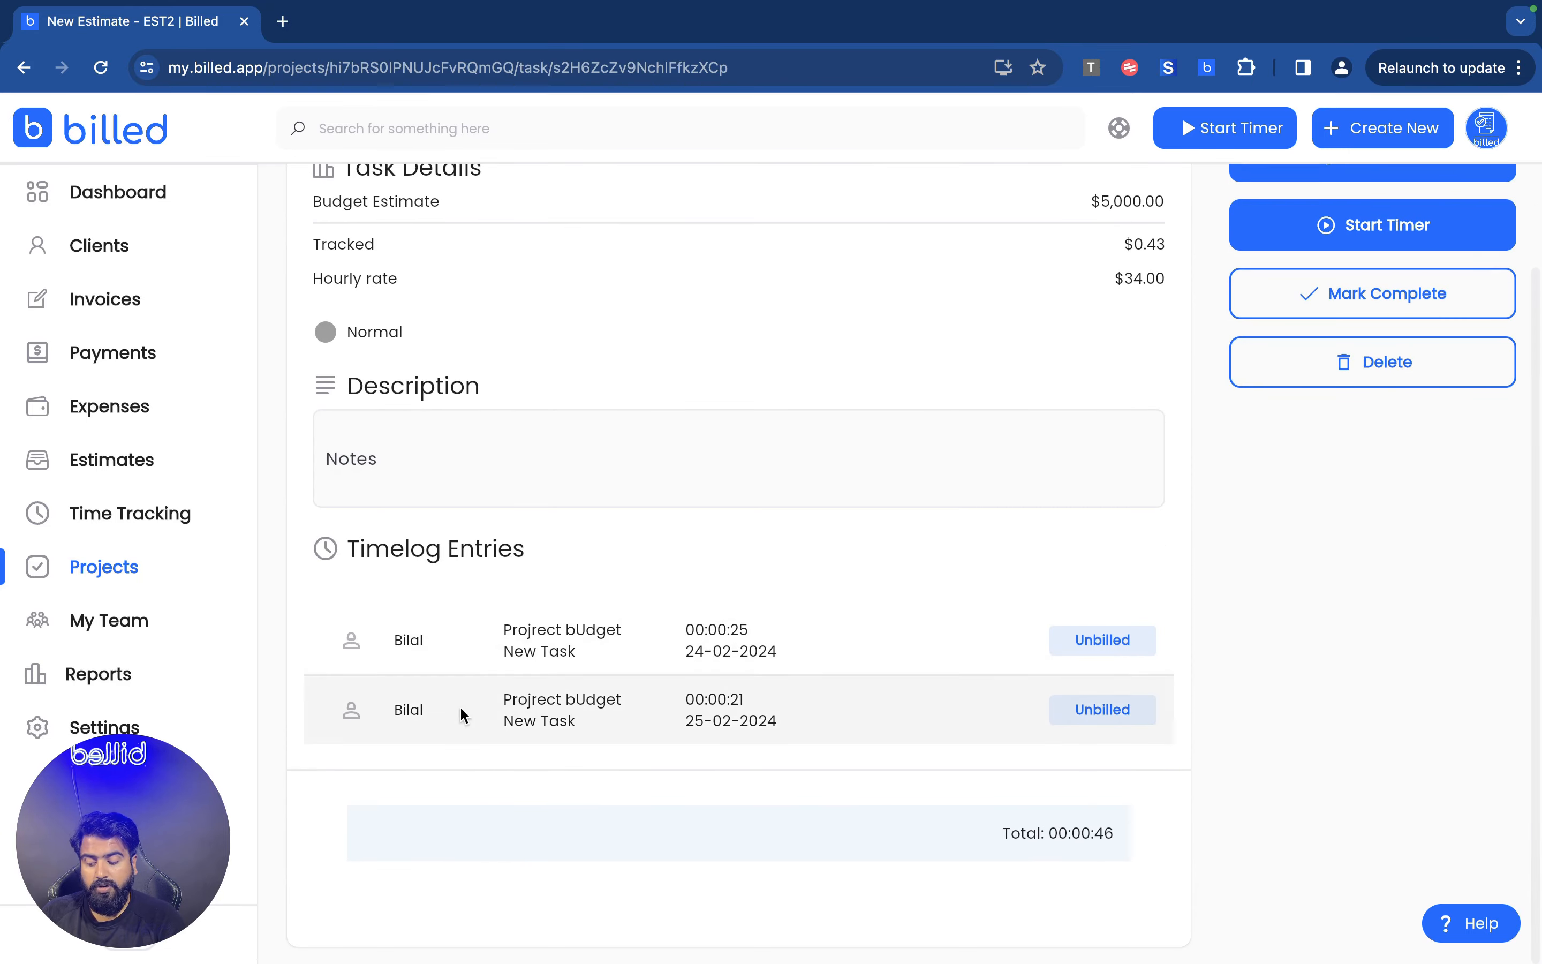
pyautogui.scroll(2, 879, 640)
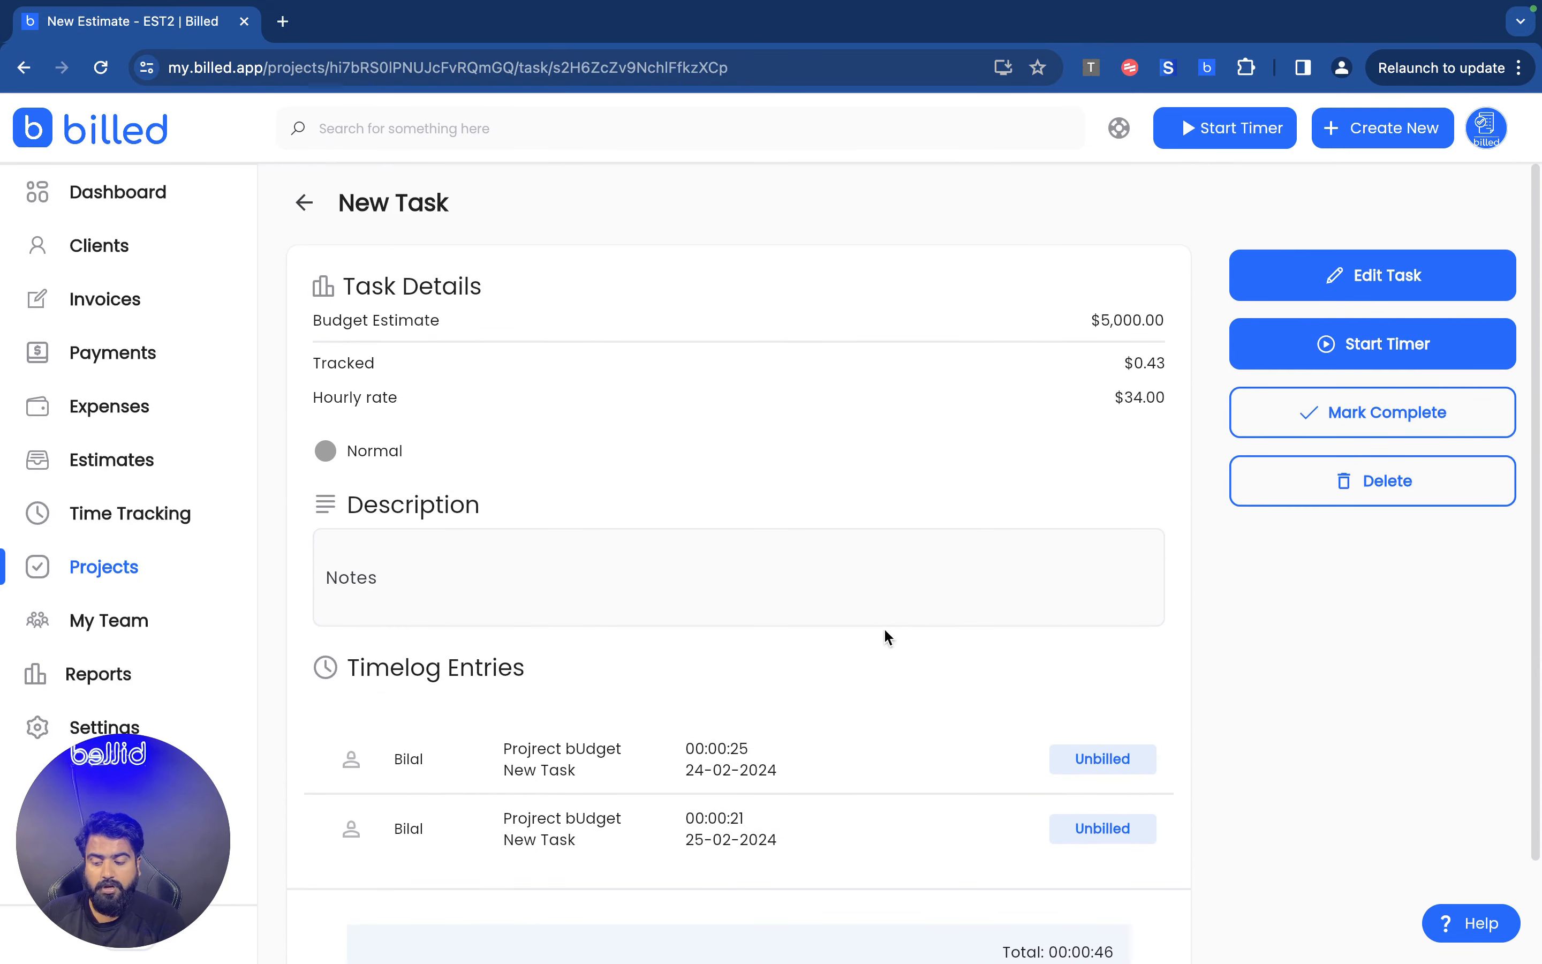
pyautogui.click(304, 202)
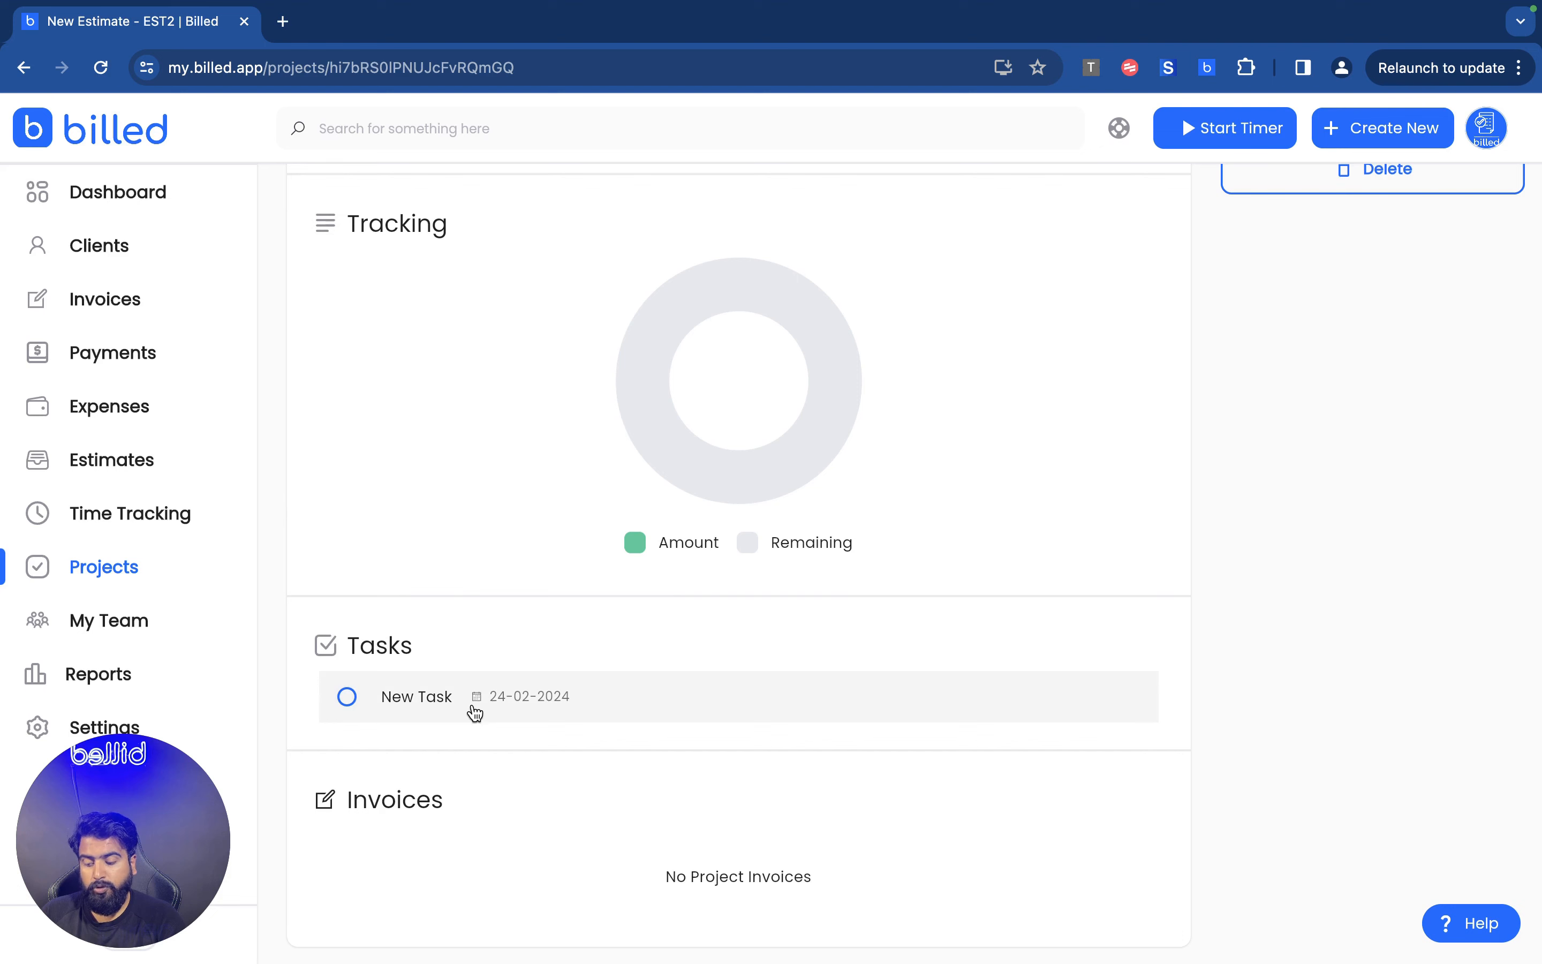
pyautogui.scroll(6, 430, 624)
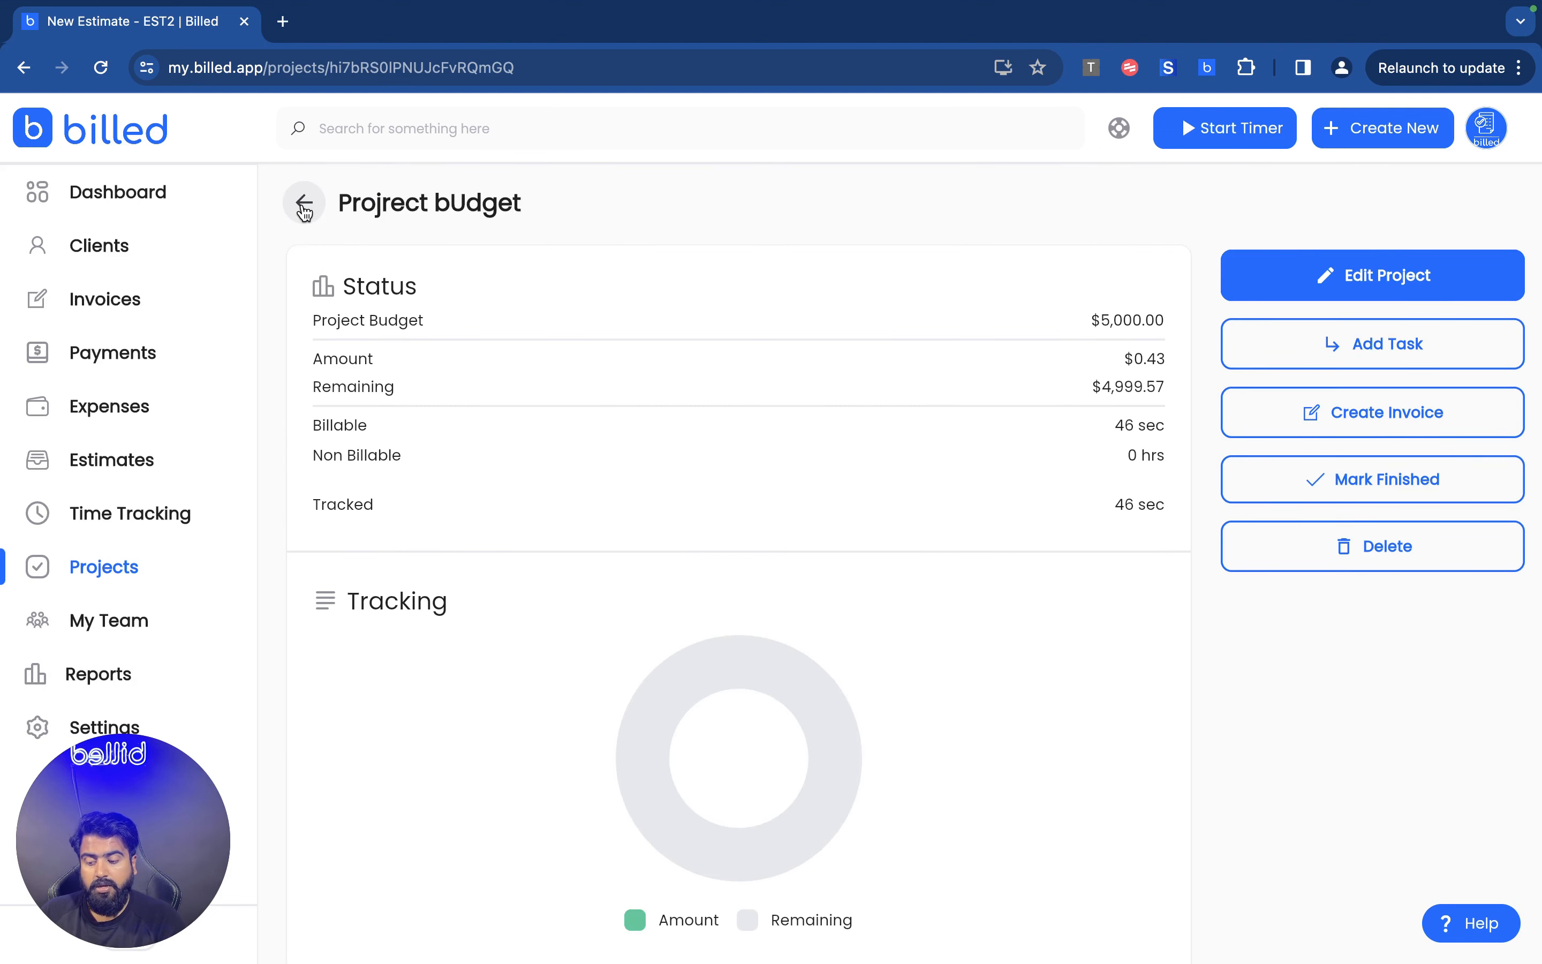
# Step: View the blank project task form and the new invoice form for Projrect bUdget, leaving both without saving
pyautogui.click(1394, 344)
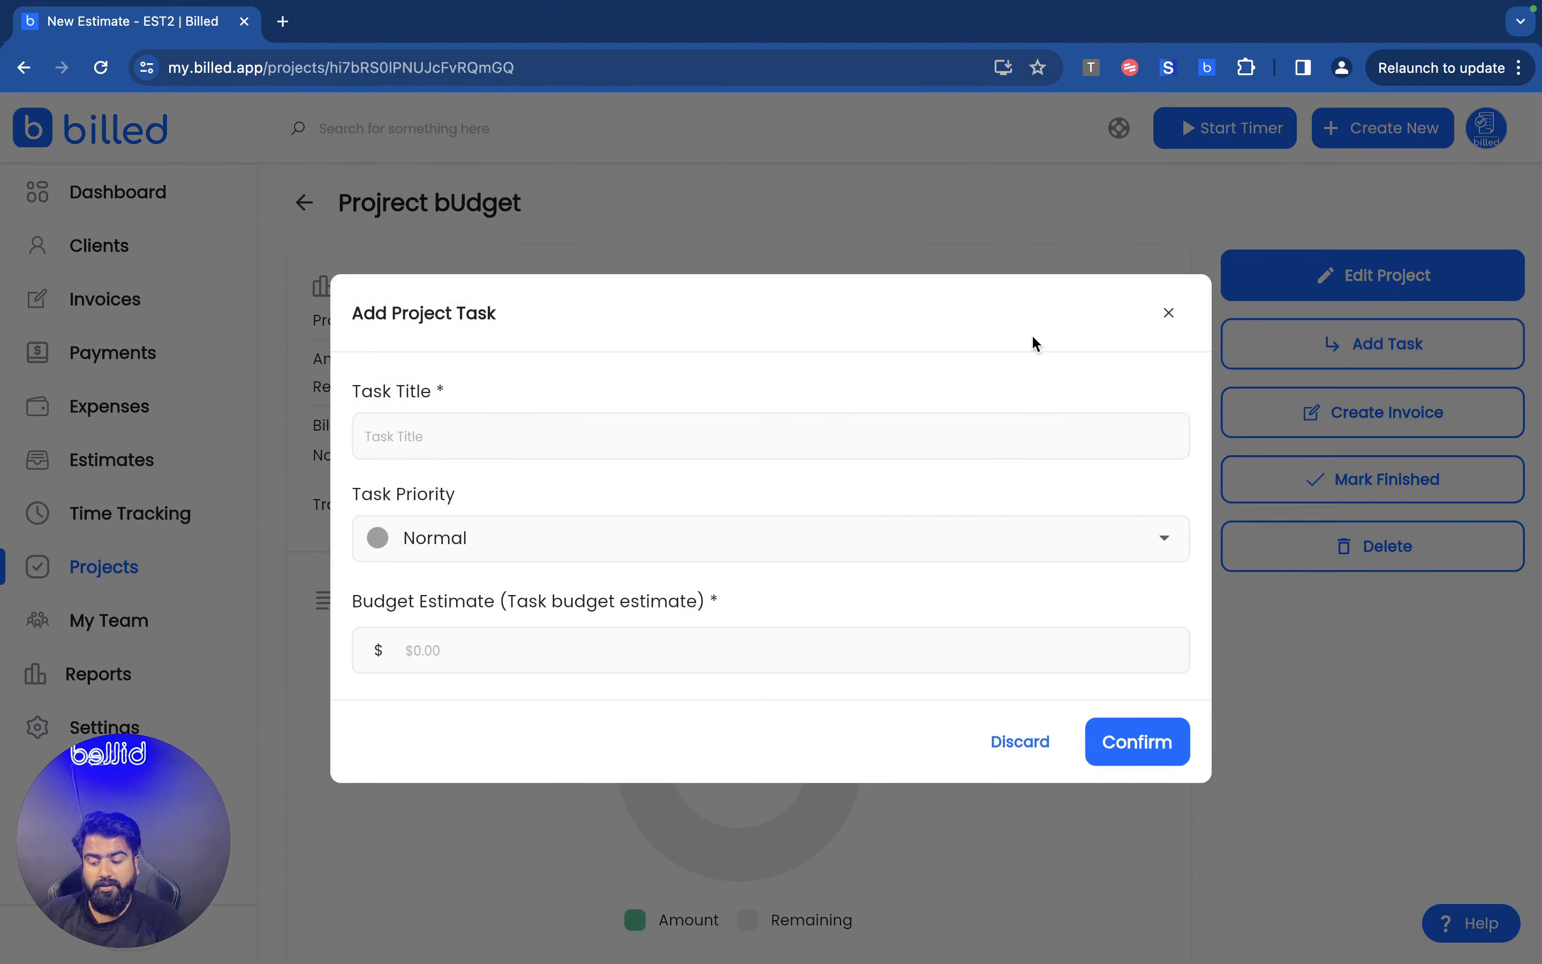
pyautogui.click(1168, 313)
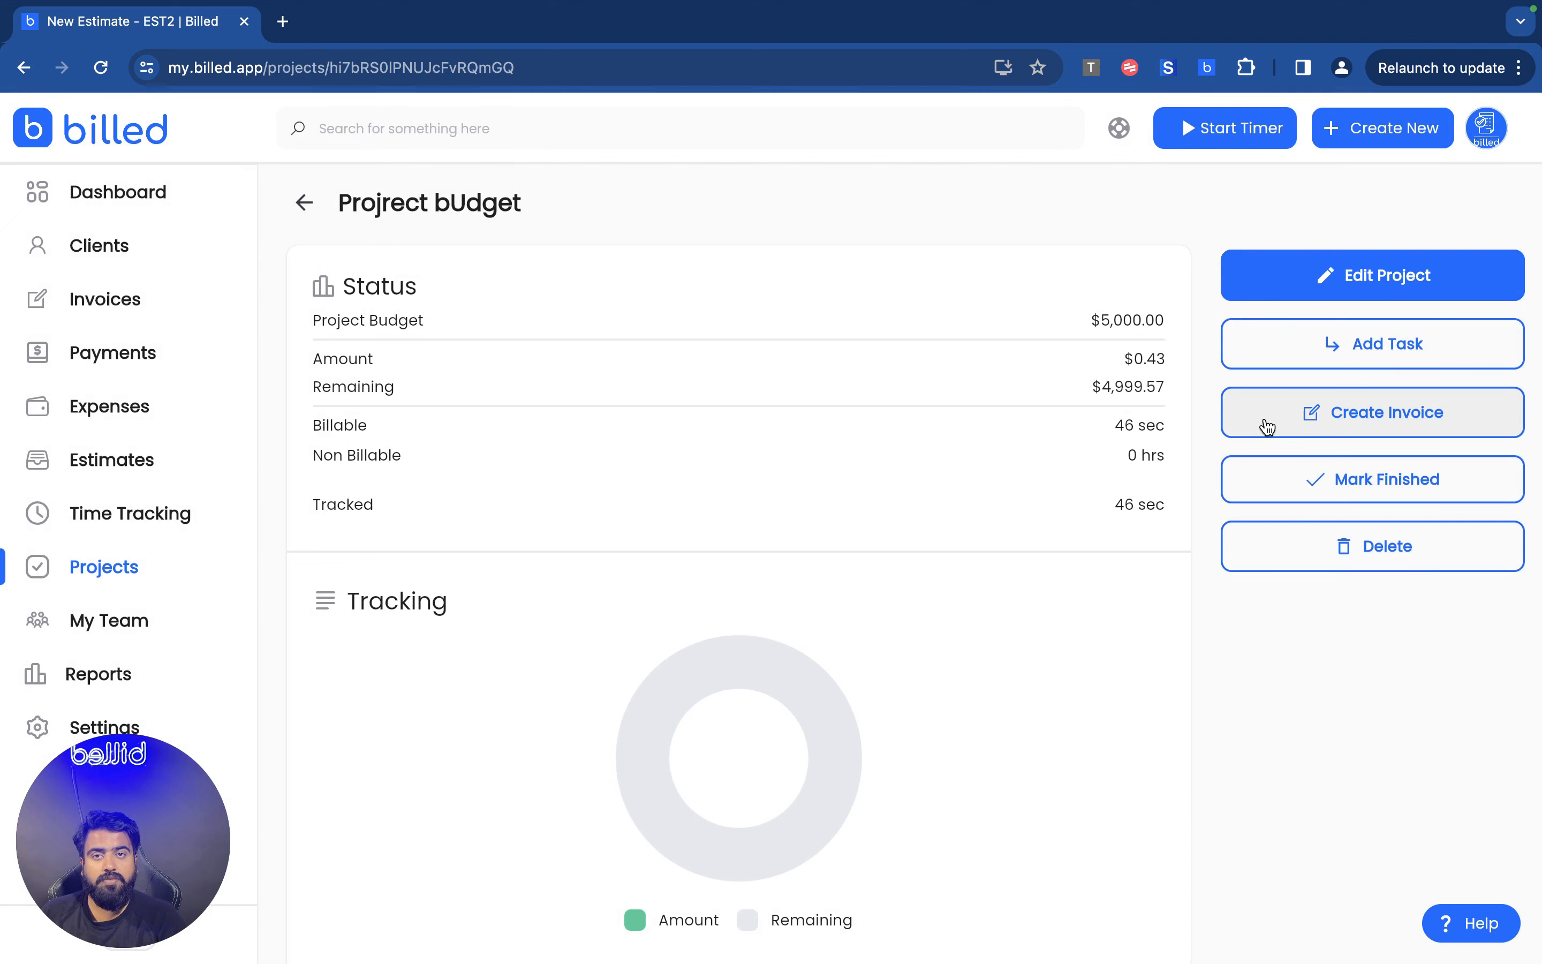
pyautogui.click(1266, 426)
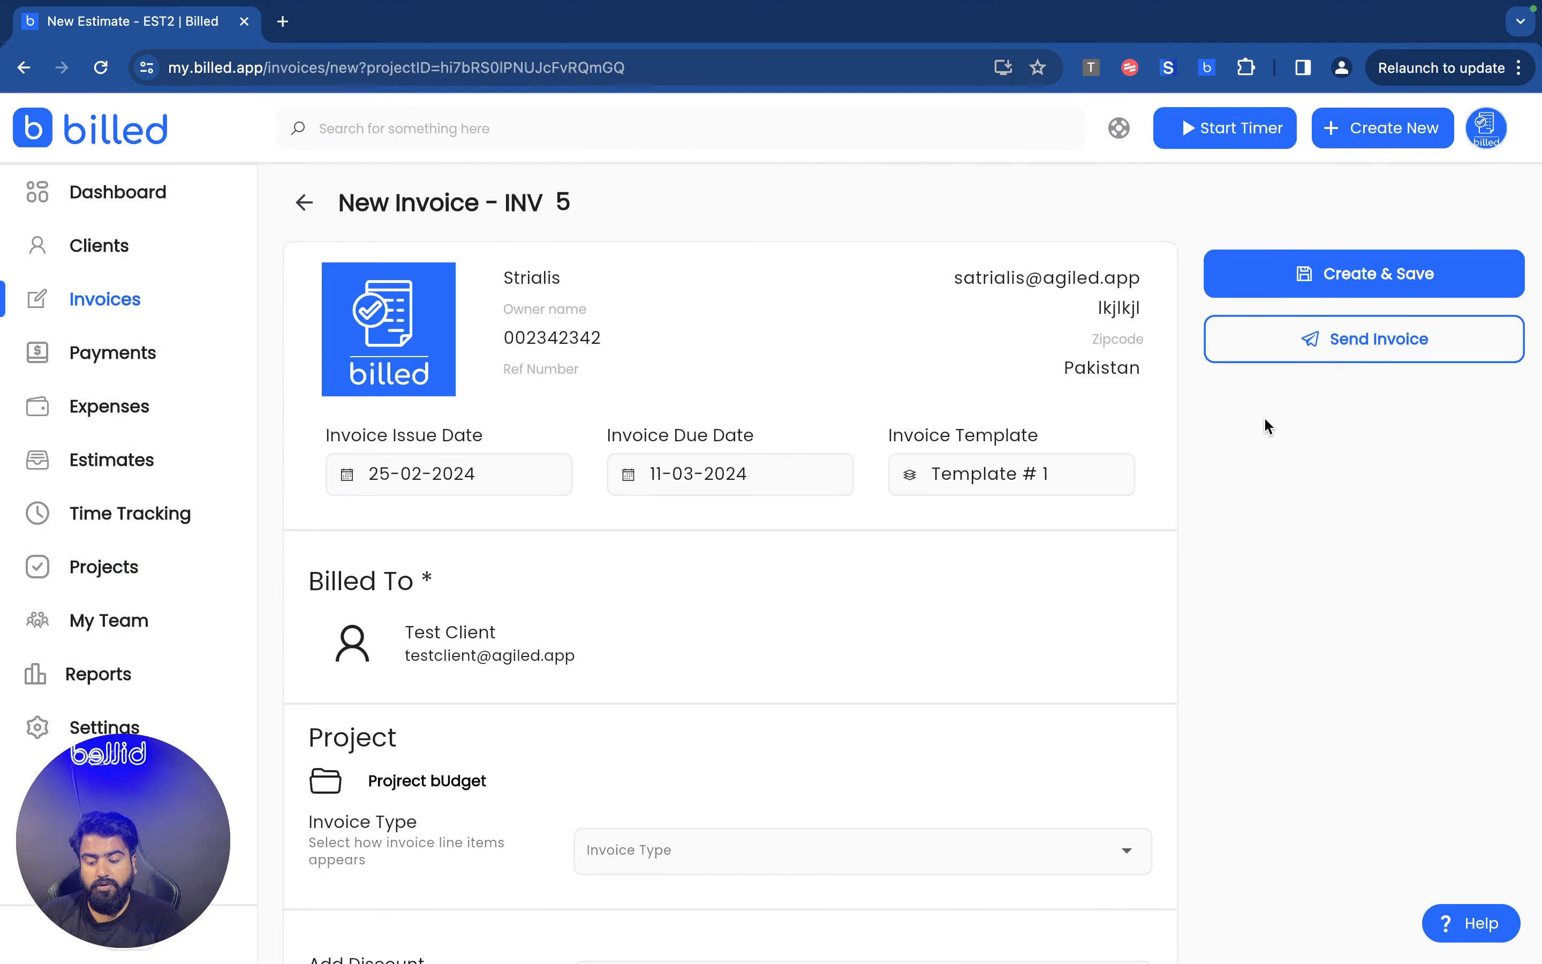
pyautogui.scroll(-4, 809, 577)
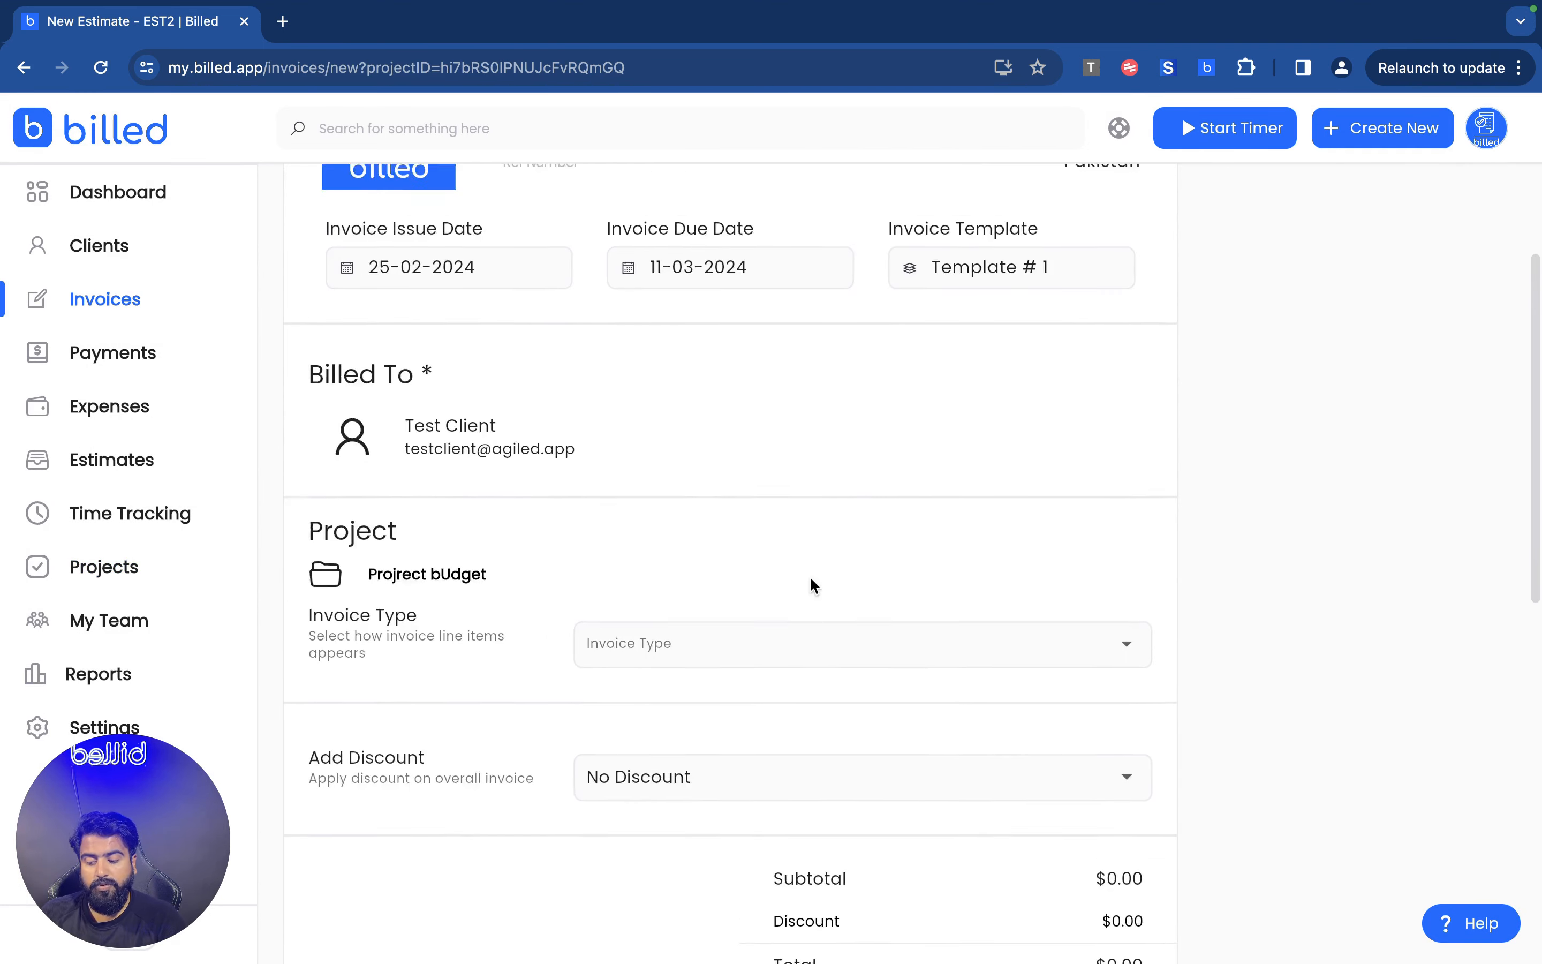
pyautogui.scroll(4, 810, 576)
pyautogui.click(304, 203)
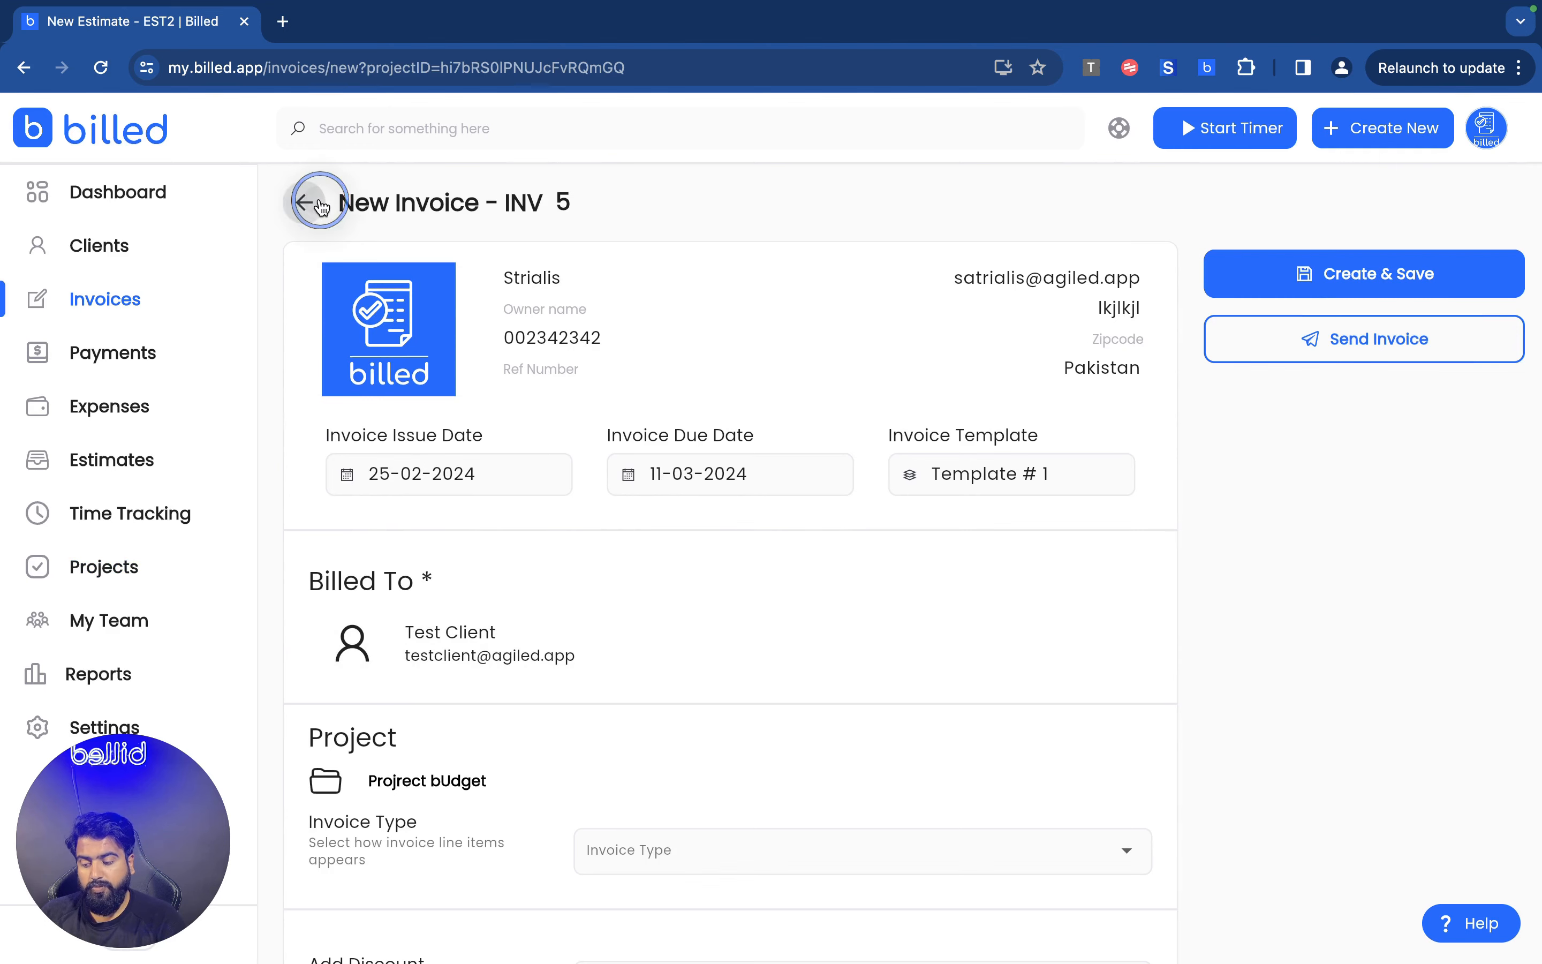
# Step: Show the team members list and view the roles available for inviting a new member
pyautogui.scroll(-2, 545, 626)
pyautogui.click(145, 626)
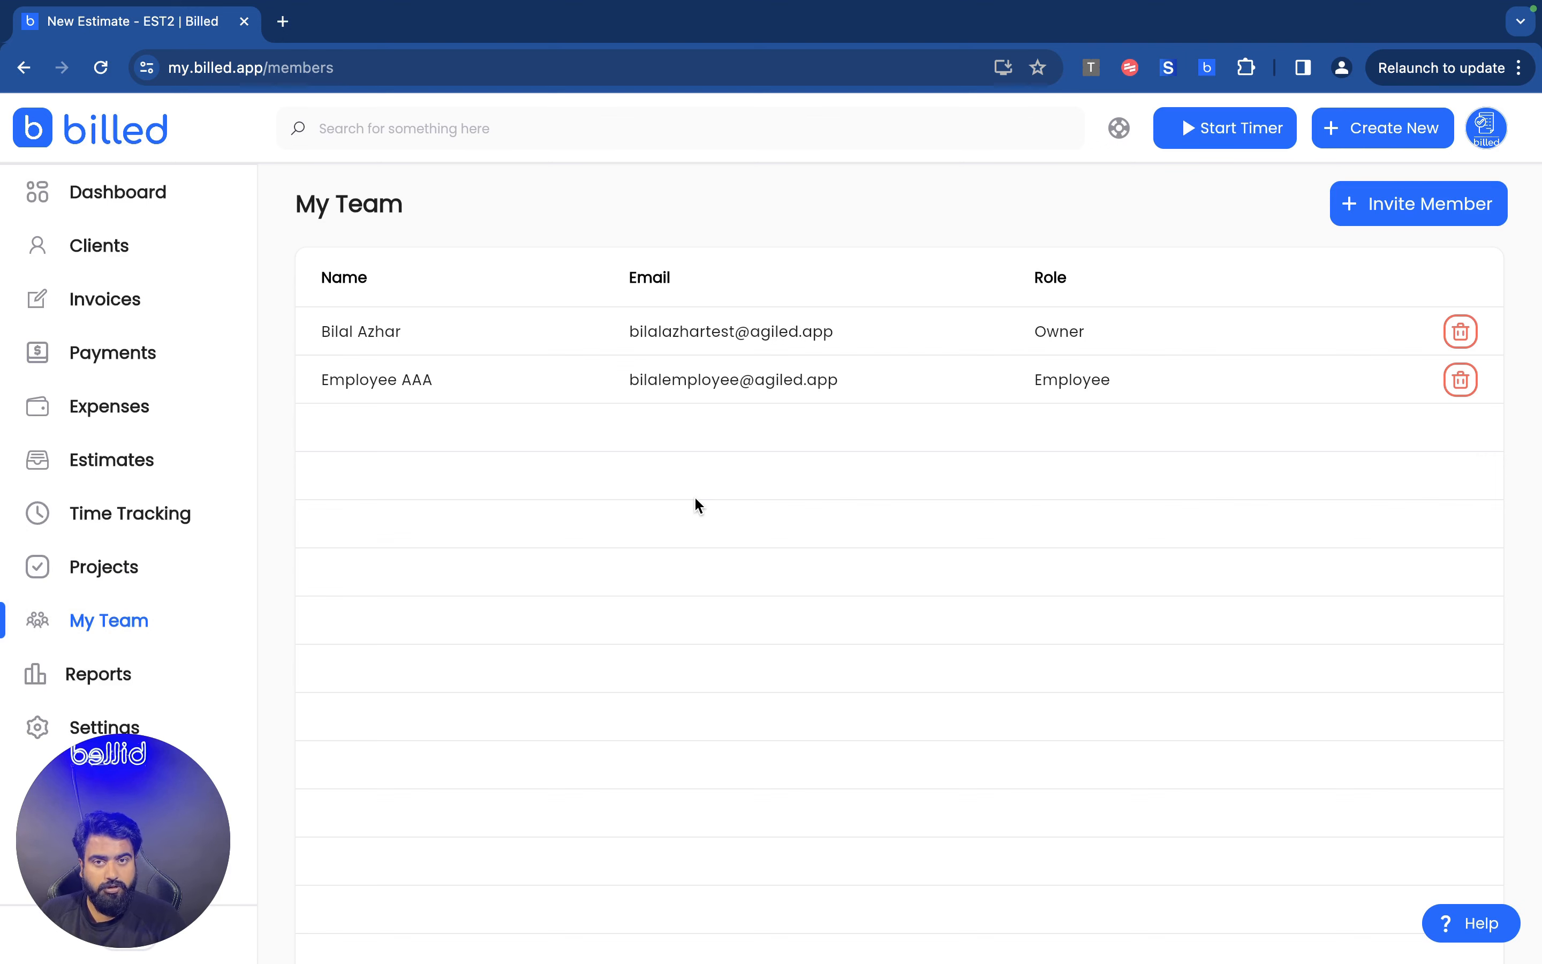
pyautogui.click(1380, 217)
pyautogui.click(1114, 226)
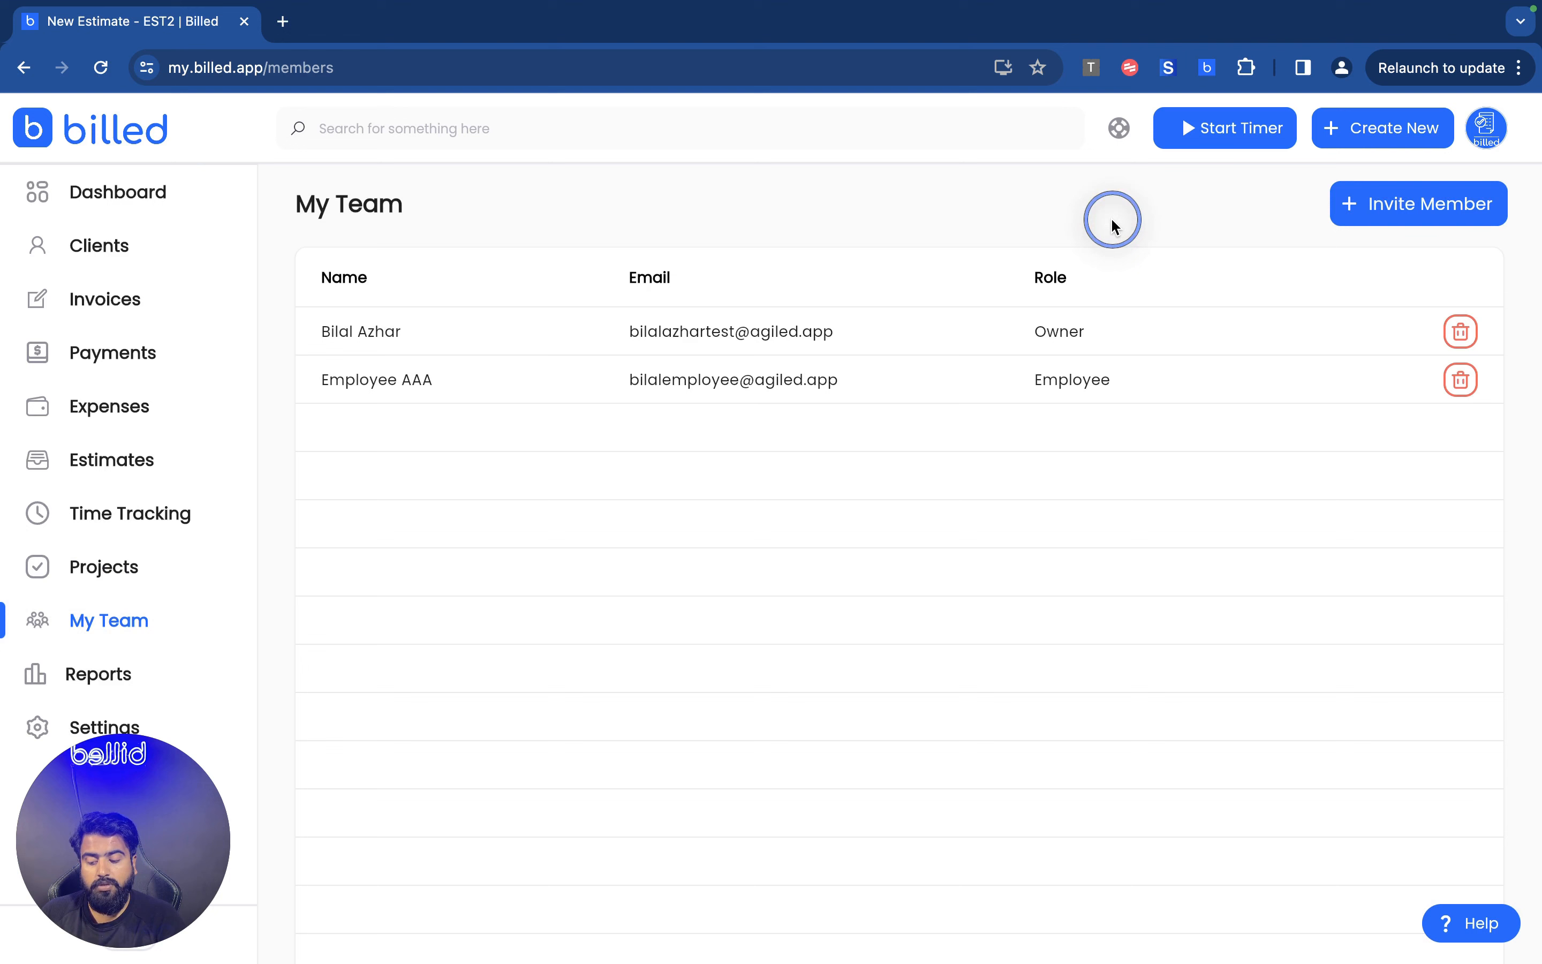
pyautogui.click(1375, 212)
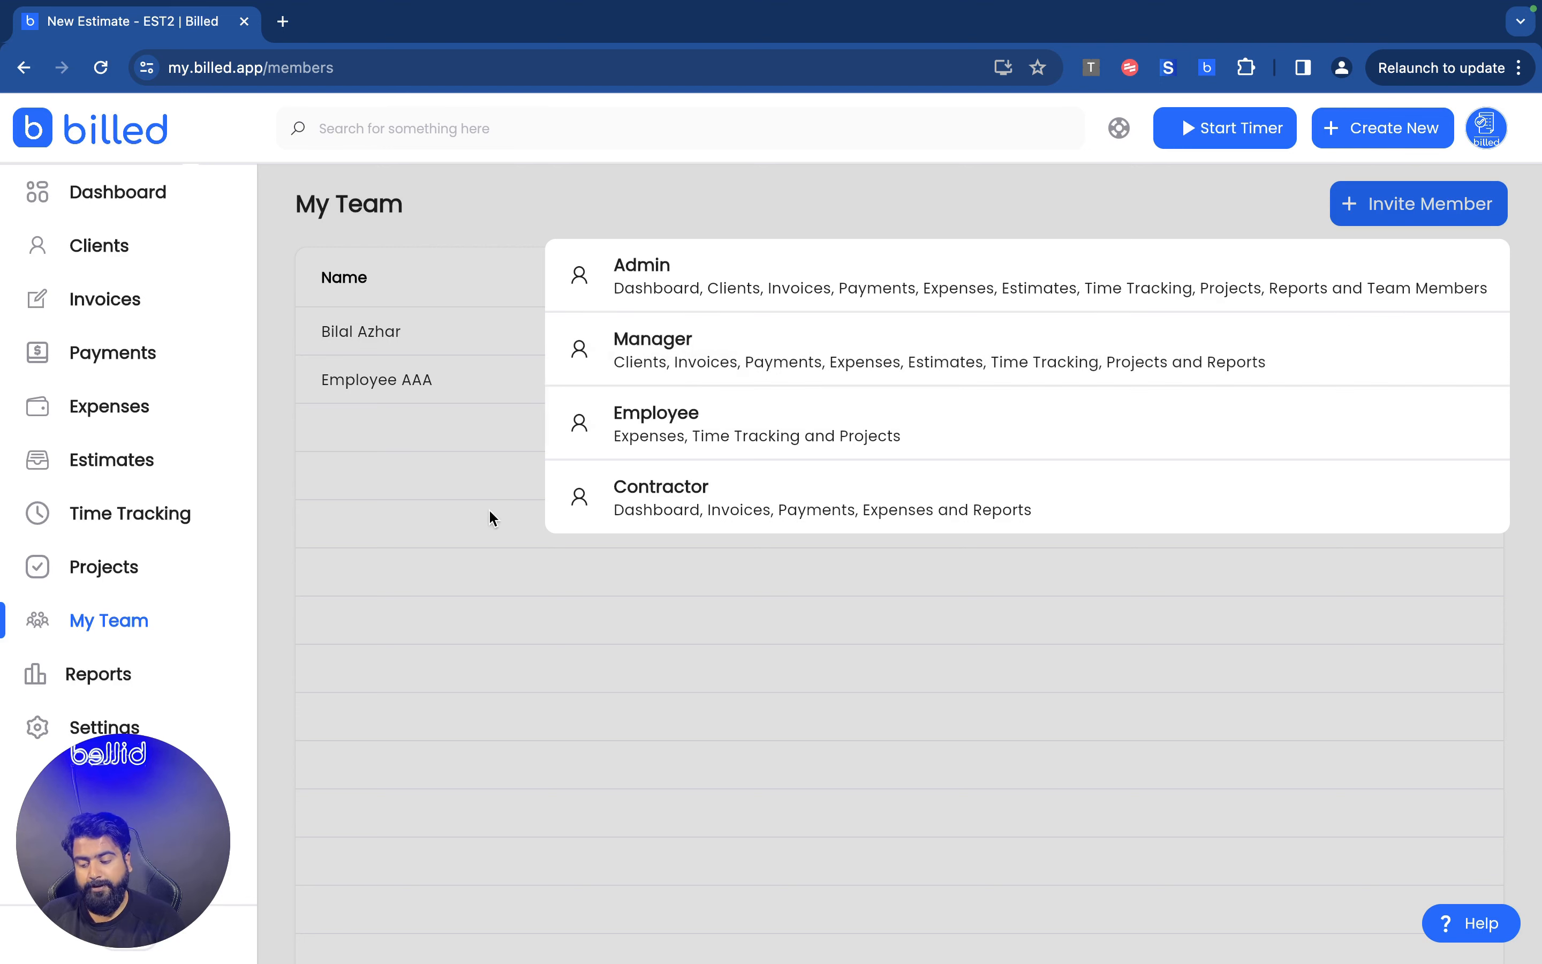
pyautogui.click(454, 534)
pyautogui.scroll(-2, 335, 618)
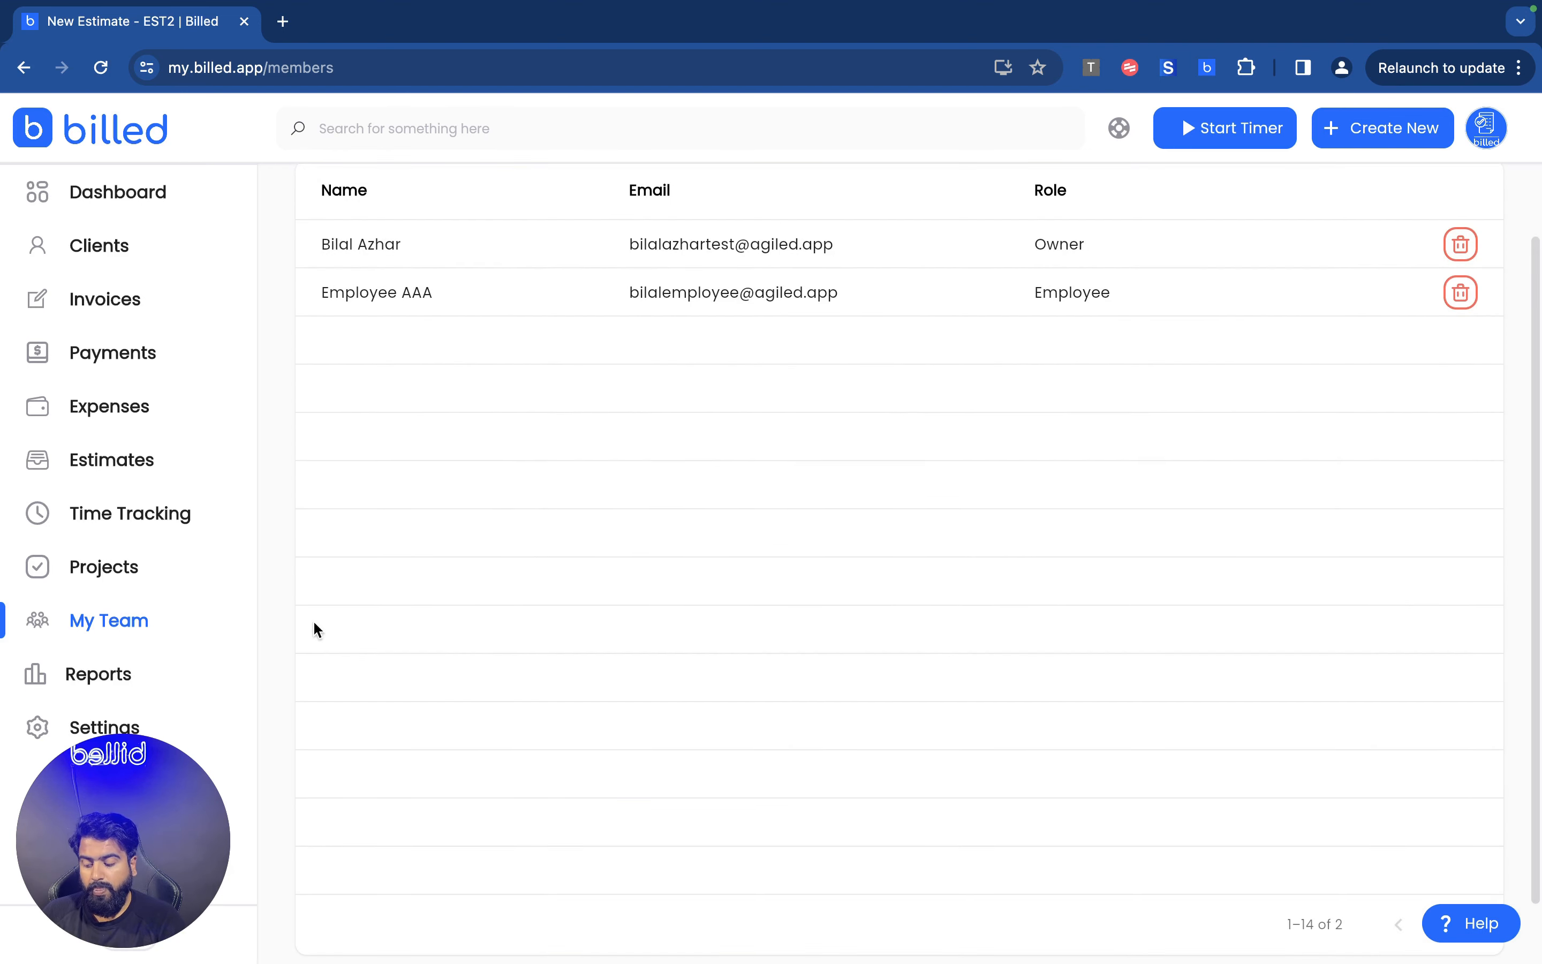
# Step: Review the Invoice Details report and the Expense Report, returning to the reports overview
pyautogui.click(108, 673)
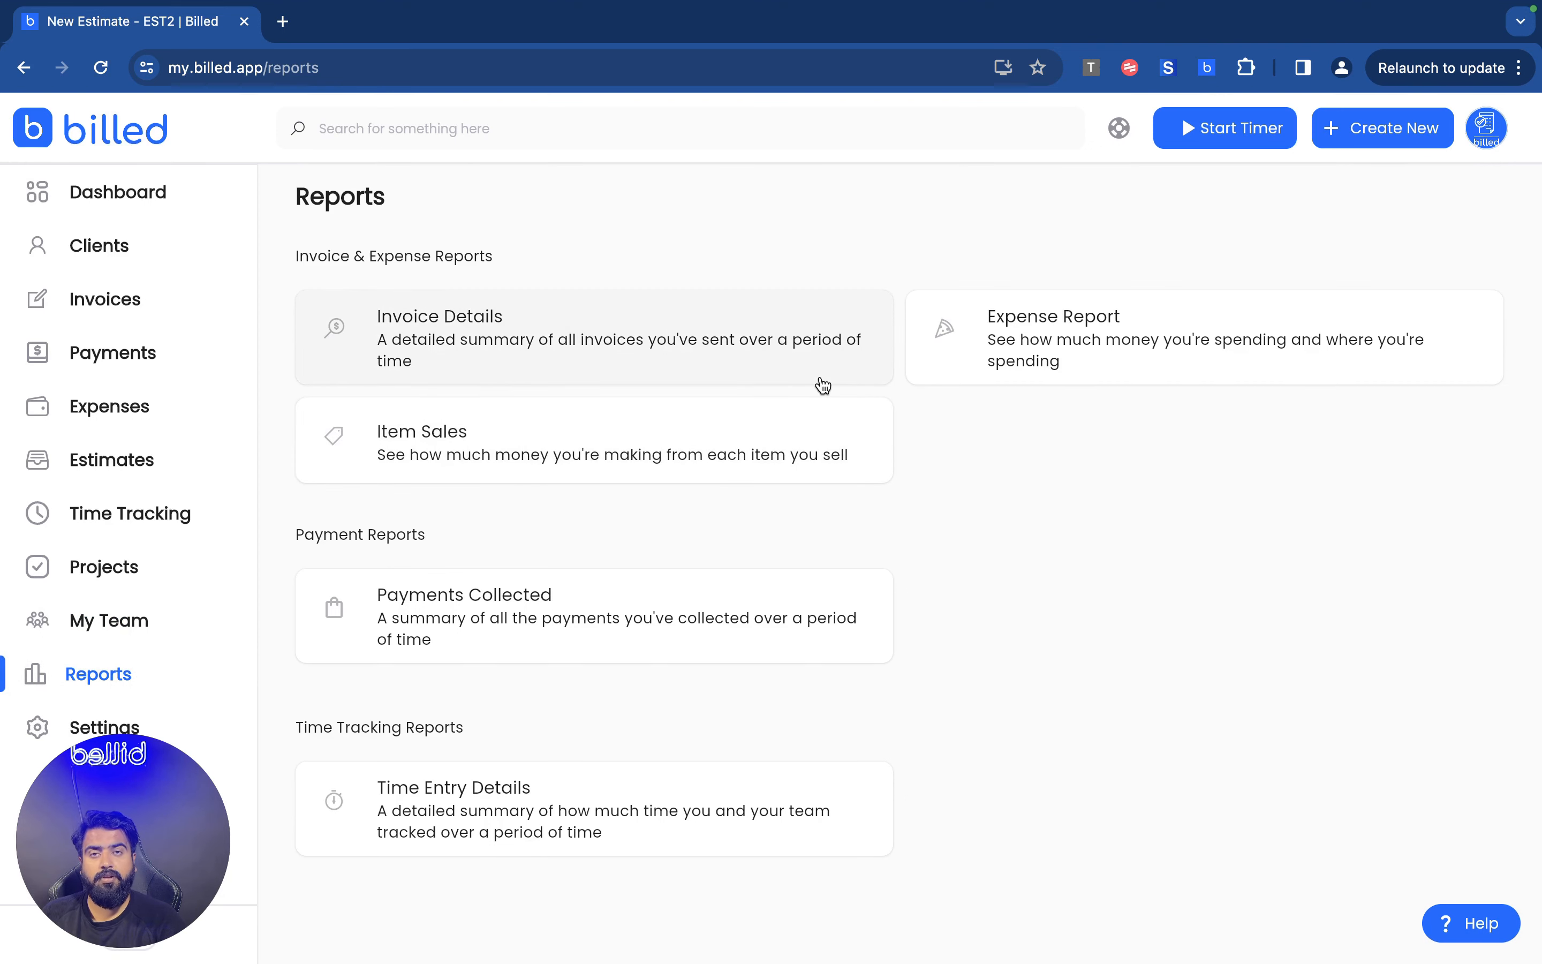
pyautogui.click(772, 344)
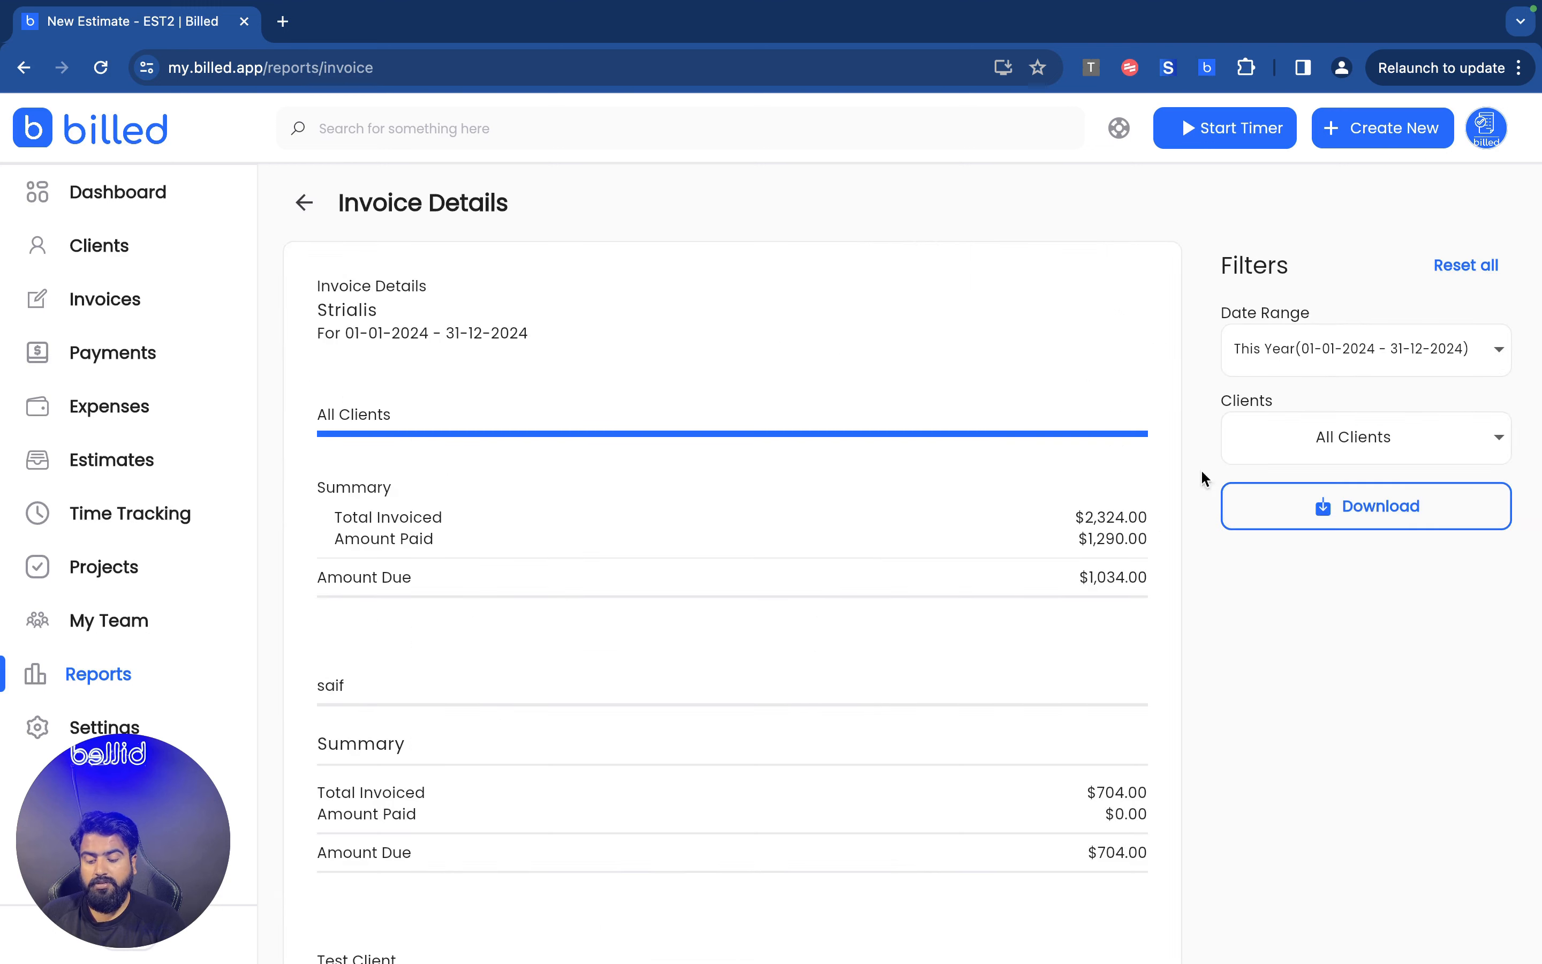
pyautogui.scroll(-4, 447, 523)
pyautogui.scroll(4, 406, 492)
pyautogui.click(301, 171)
pyautogui.click(302, 201)
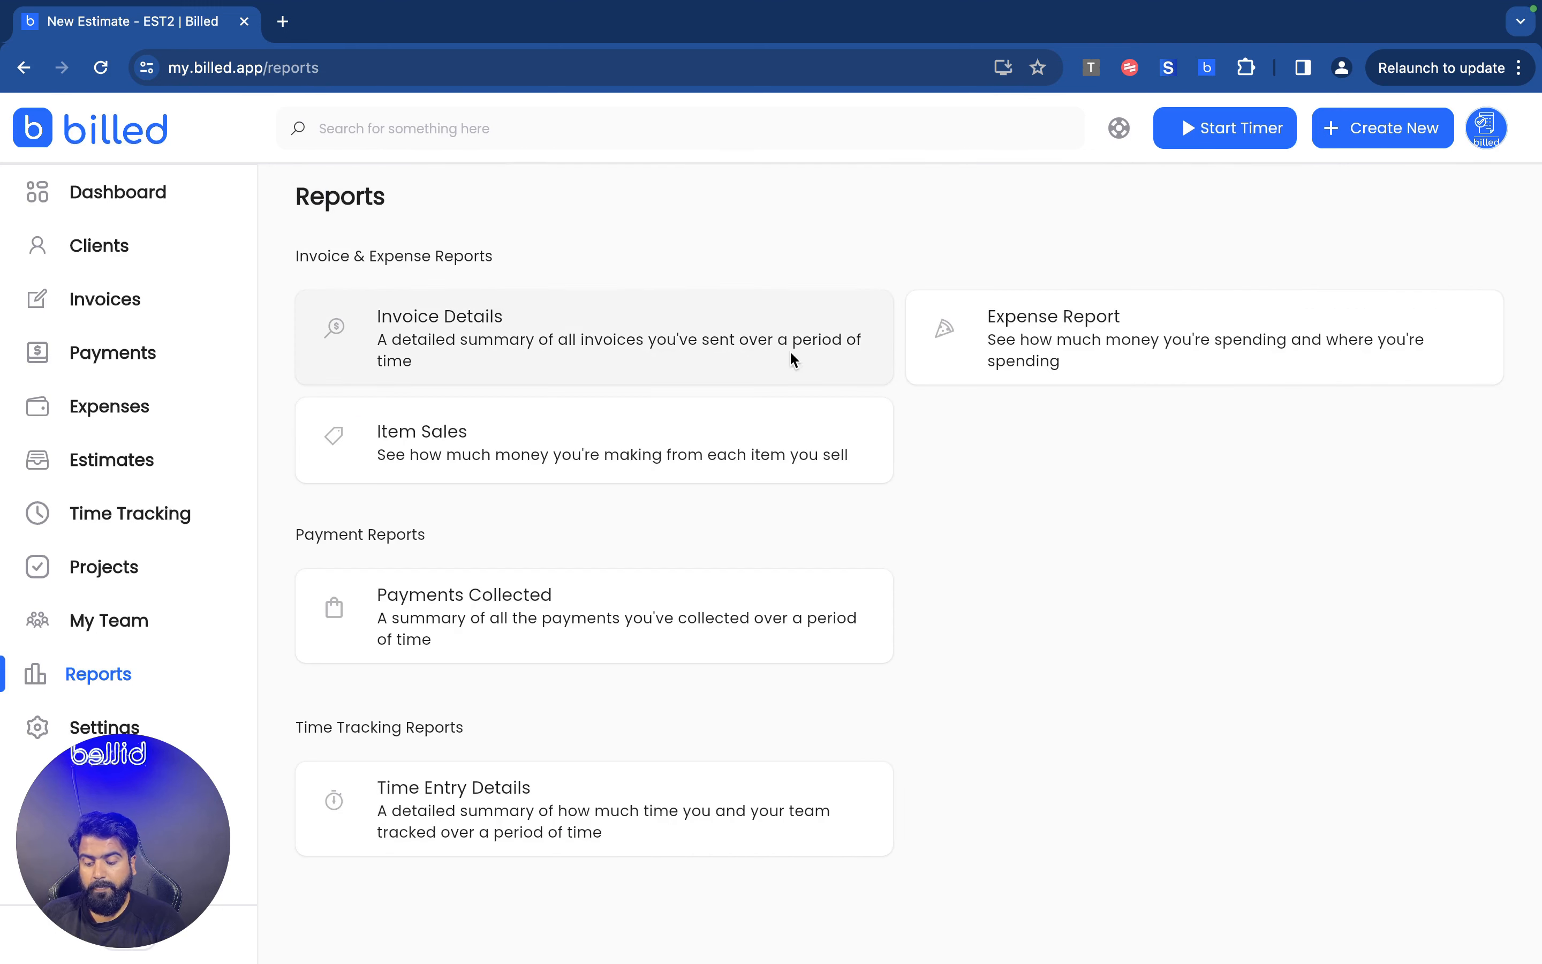
pyautogui.click(1051, 321)
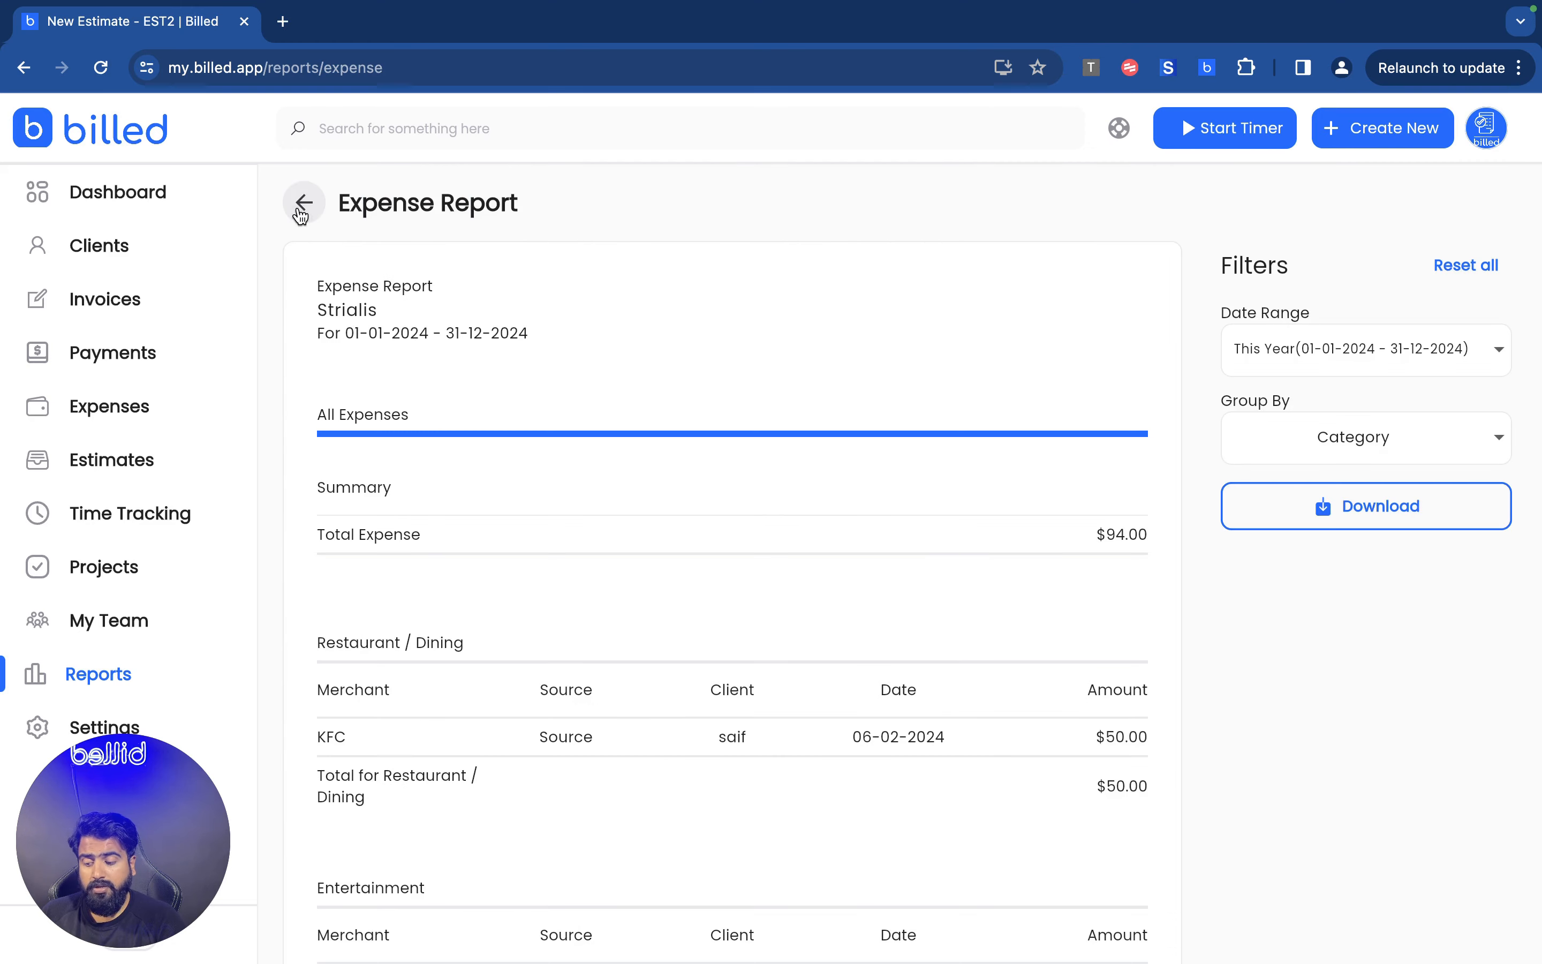
pyautogui.click(302, 201)
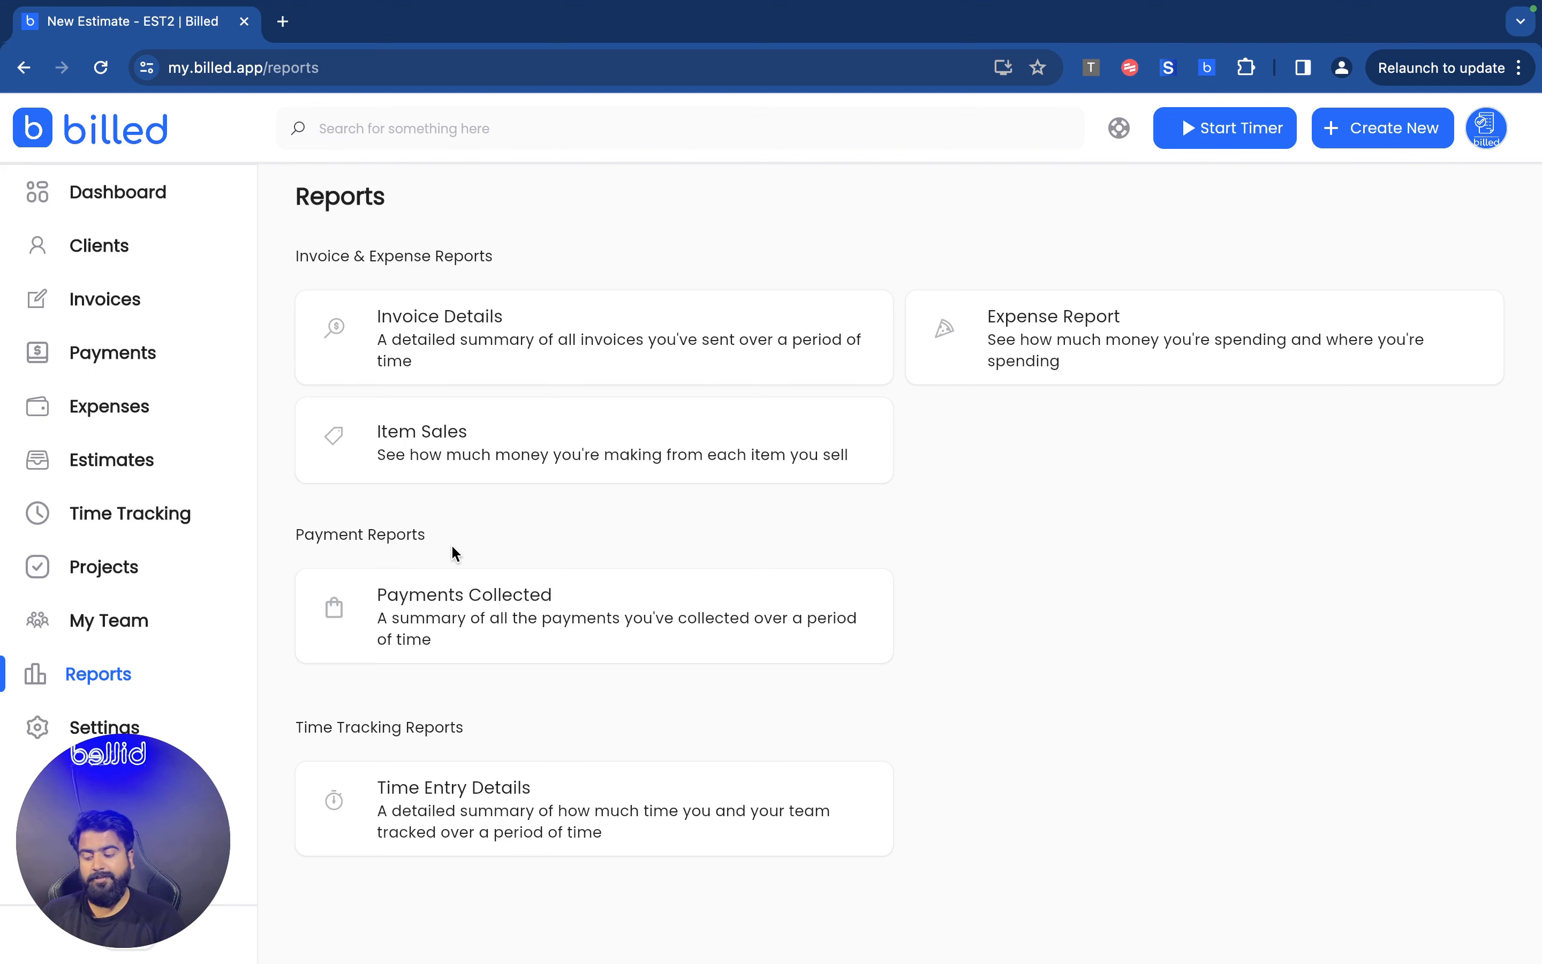
# Step: Review the general account settings and the email template settings
pyautogui.click(71, 727)
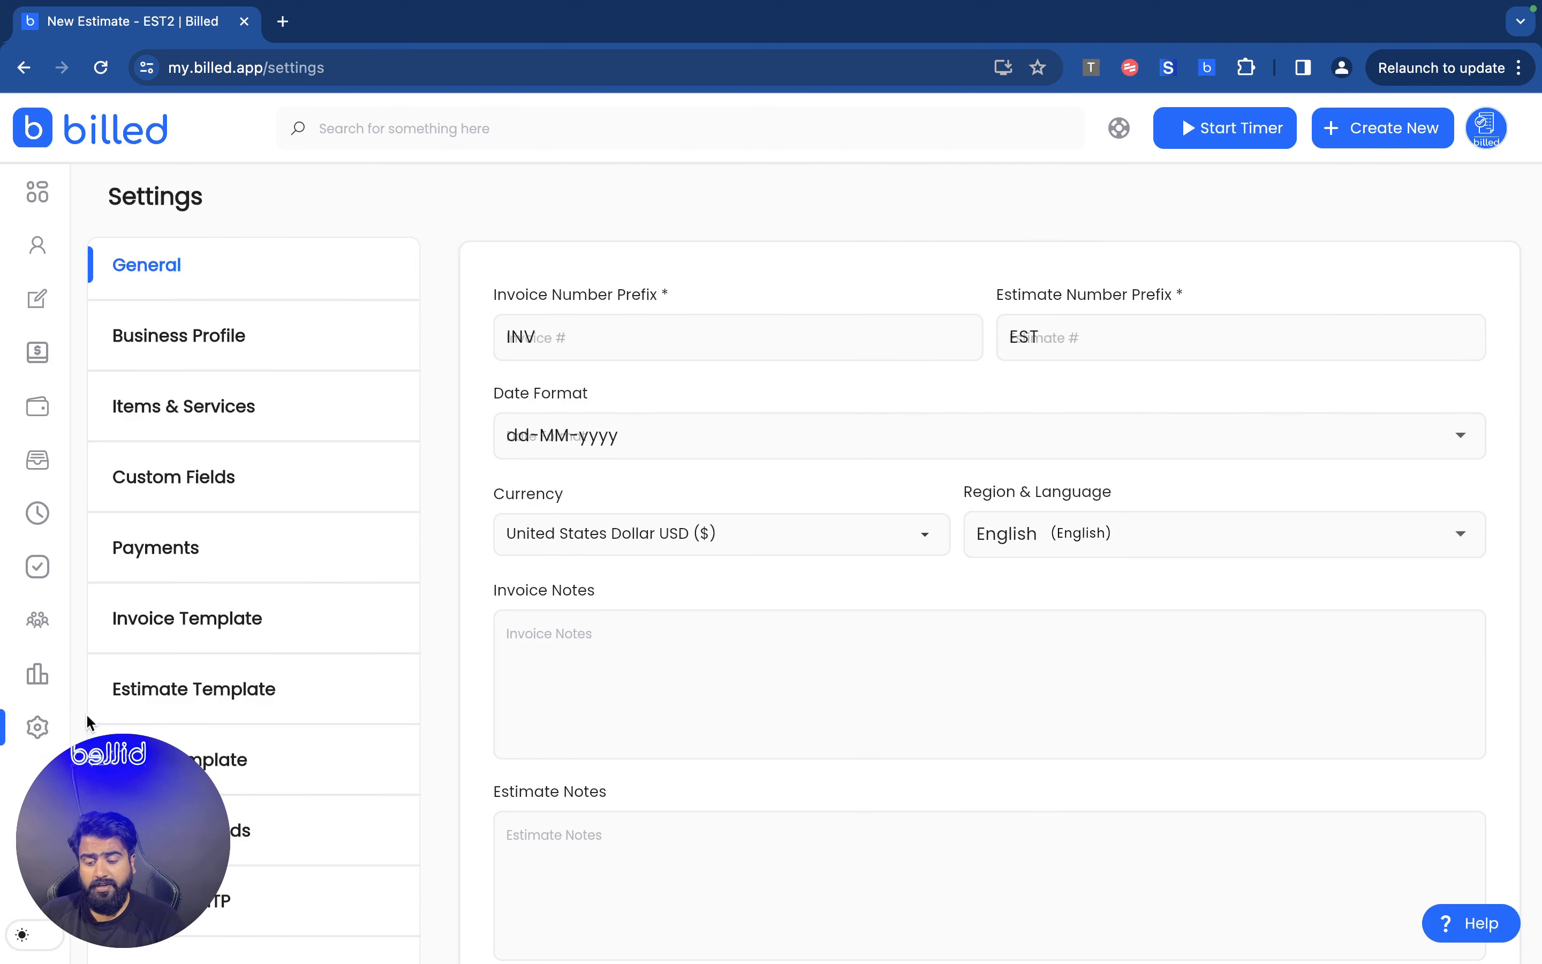
pyautogui.scroll(-3, 265, 372)
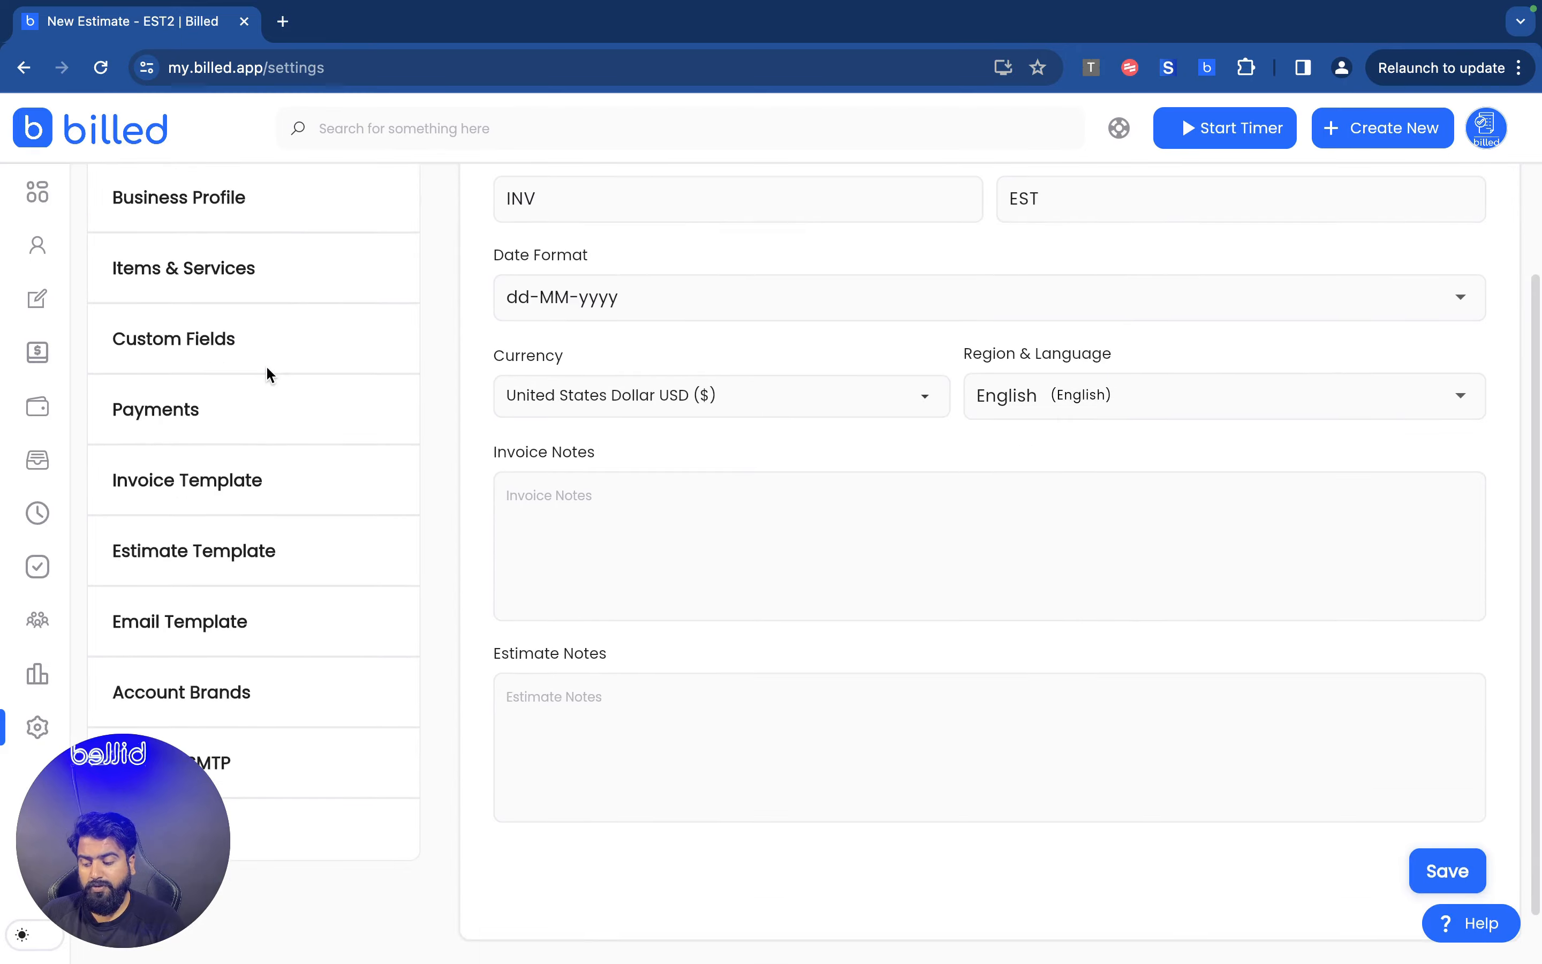
pyautogui.scroll(3, 269, 376)
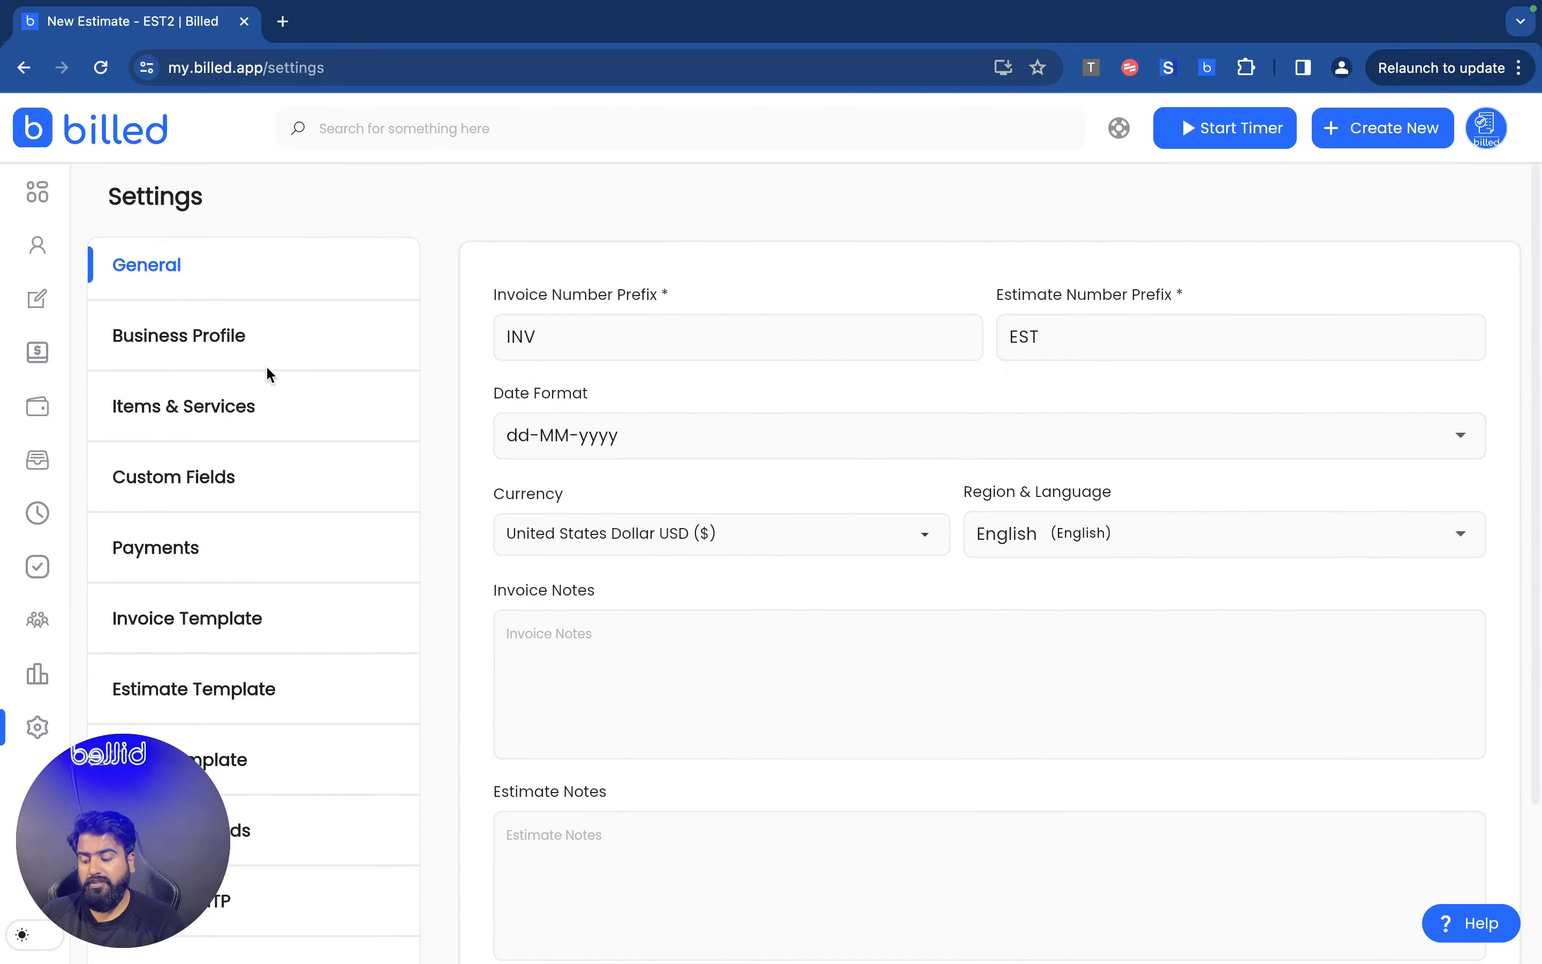
pyautogui.scroll(-3, 269, 376)
pyautogui.click(234, 563)
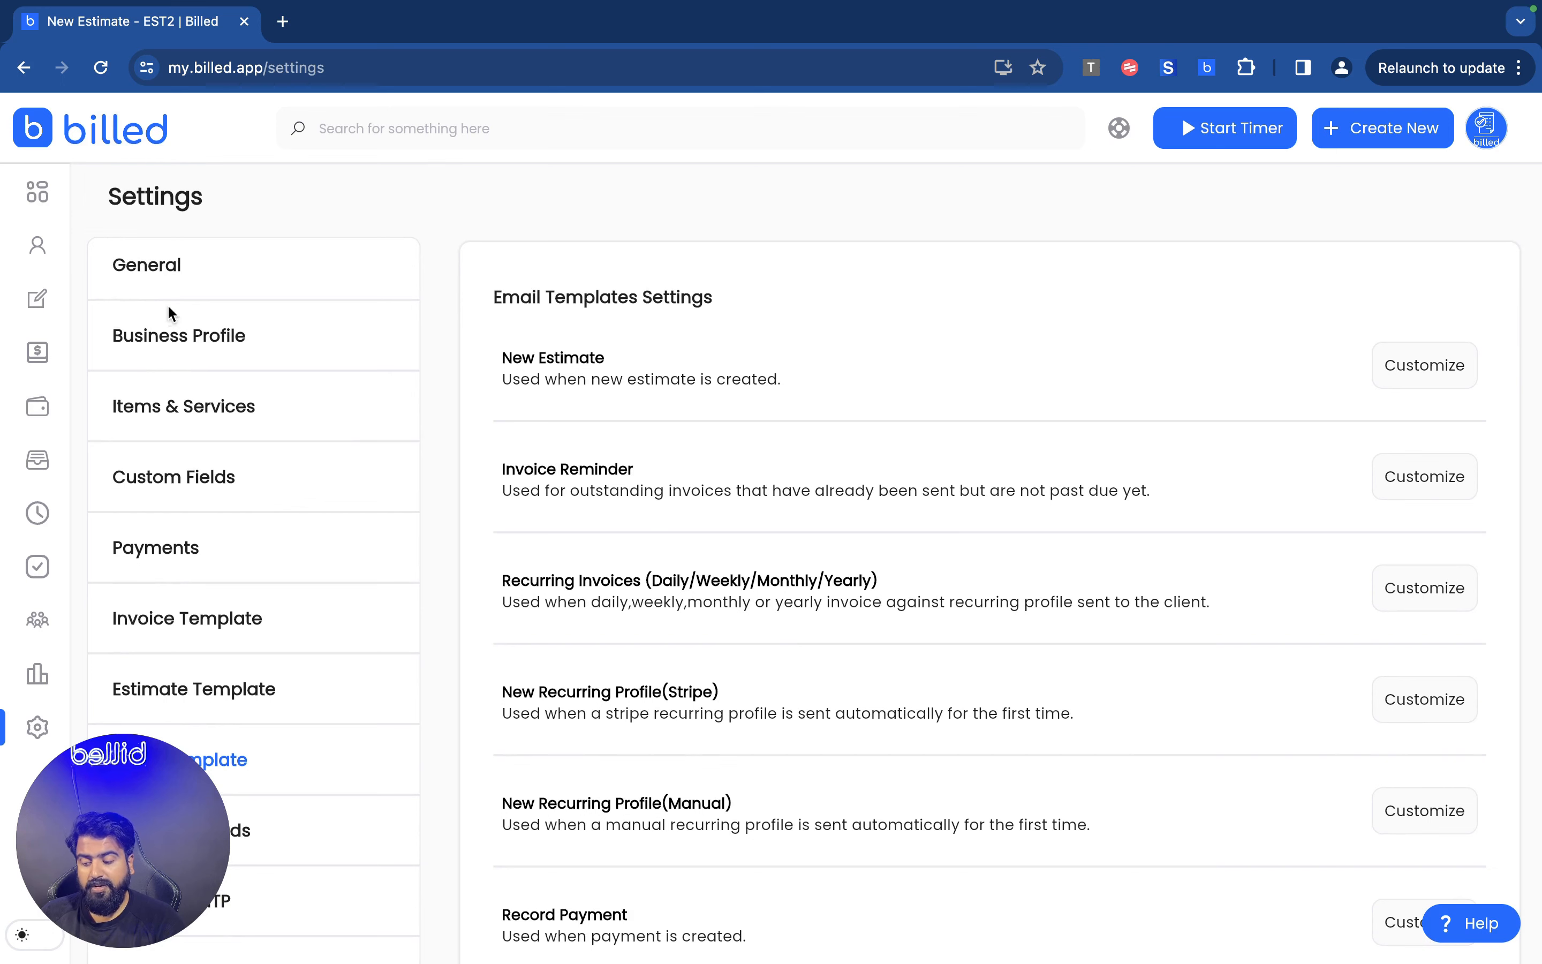
# Step: Review the business profile settings and the account brands
pyautogui.click(169, 334)
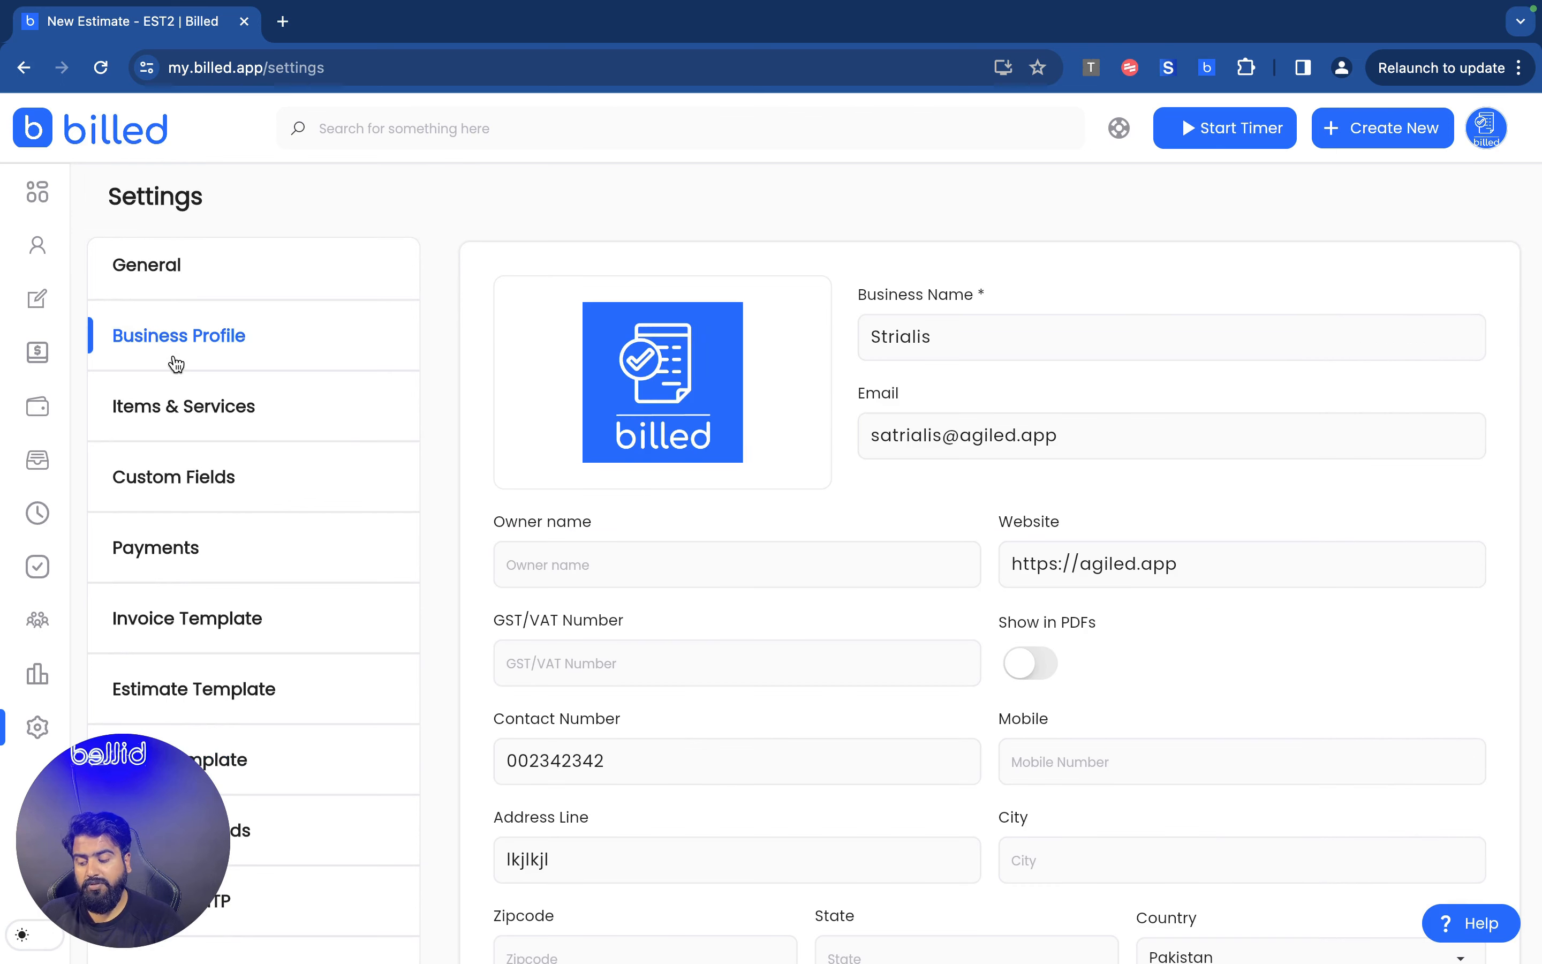
pyautogui.scroll(-5, 187, 503)
pyautogui.scroll(-1, 191, 542)
pyautogui.click(225, 421)
pyautogui.scroll(2, 325, 480)
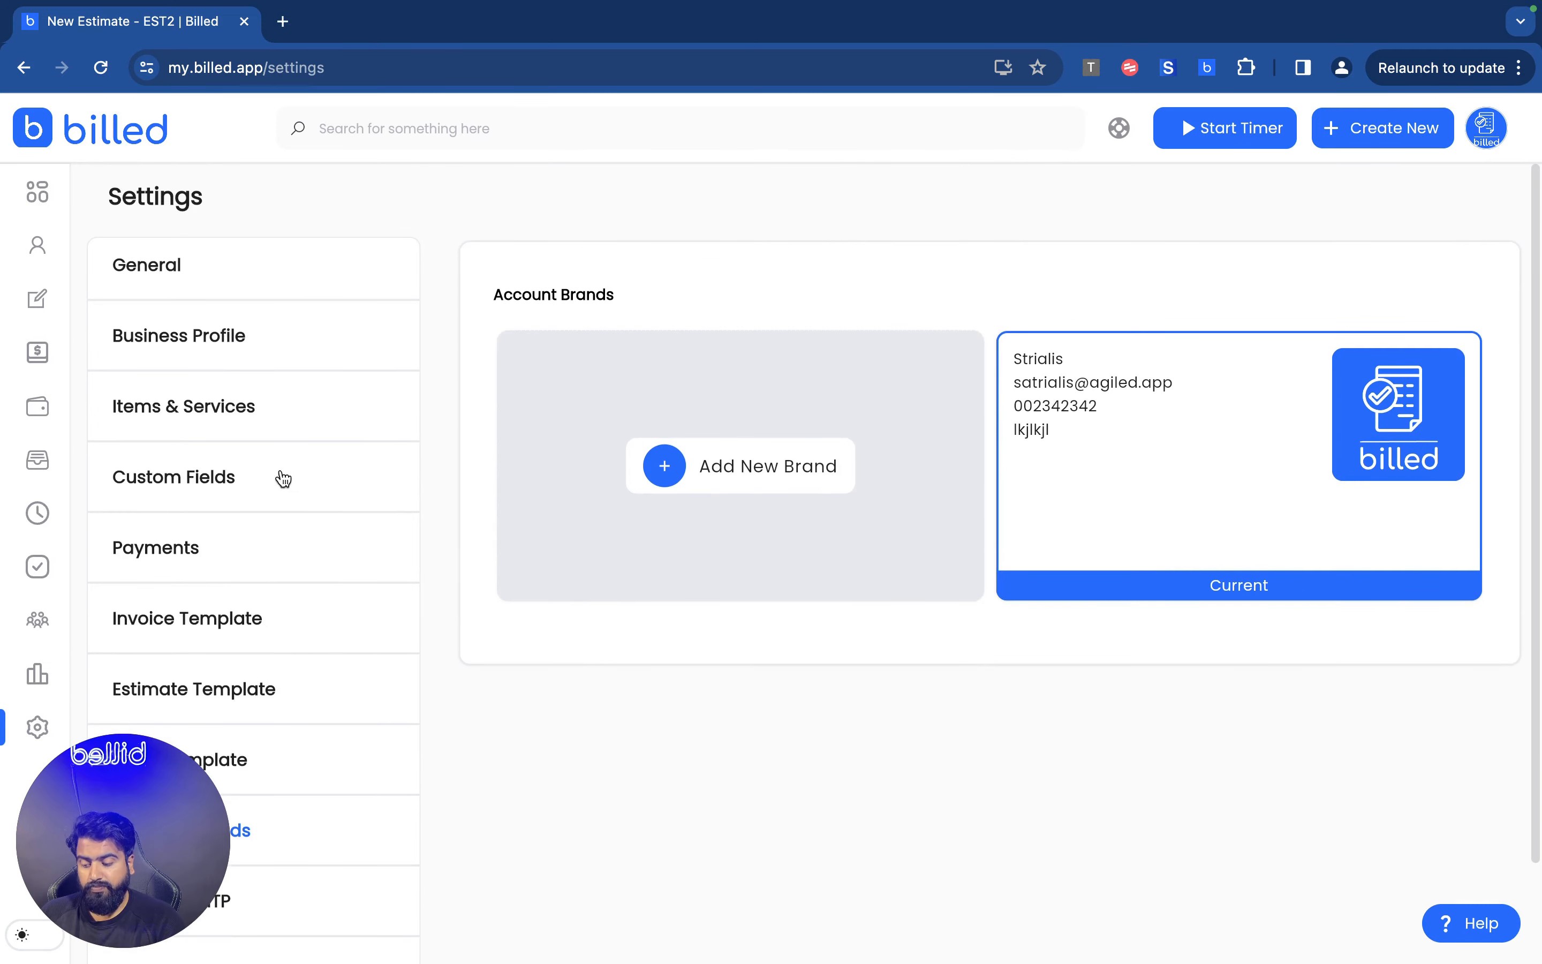
pyautogui.scroll(-2, 241, 616)
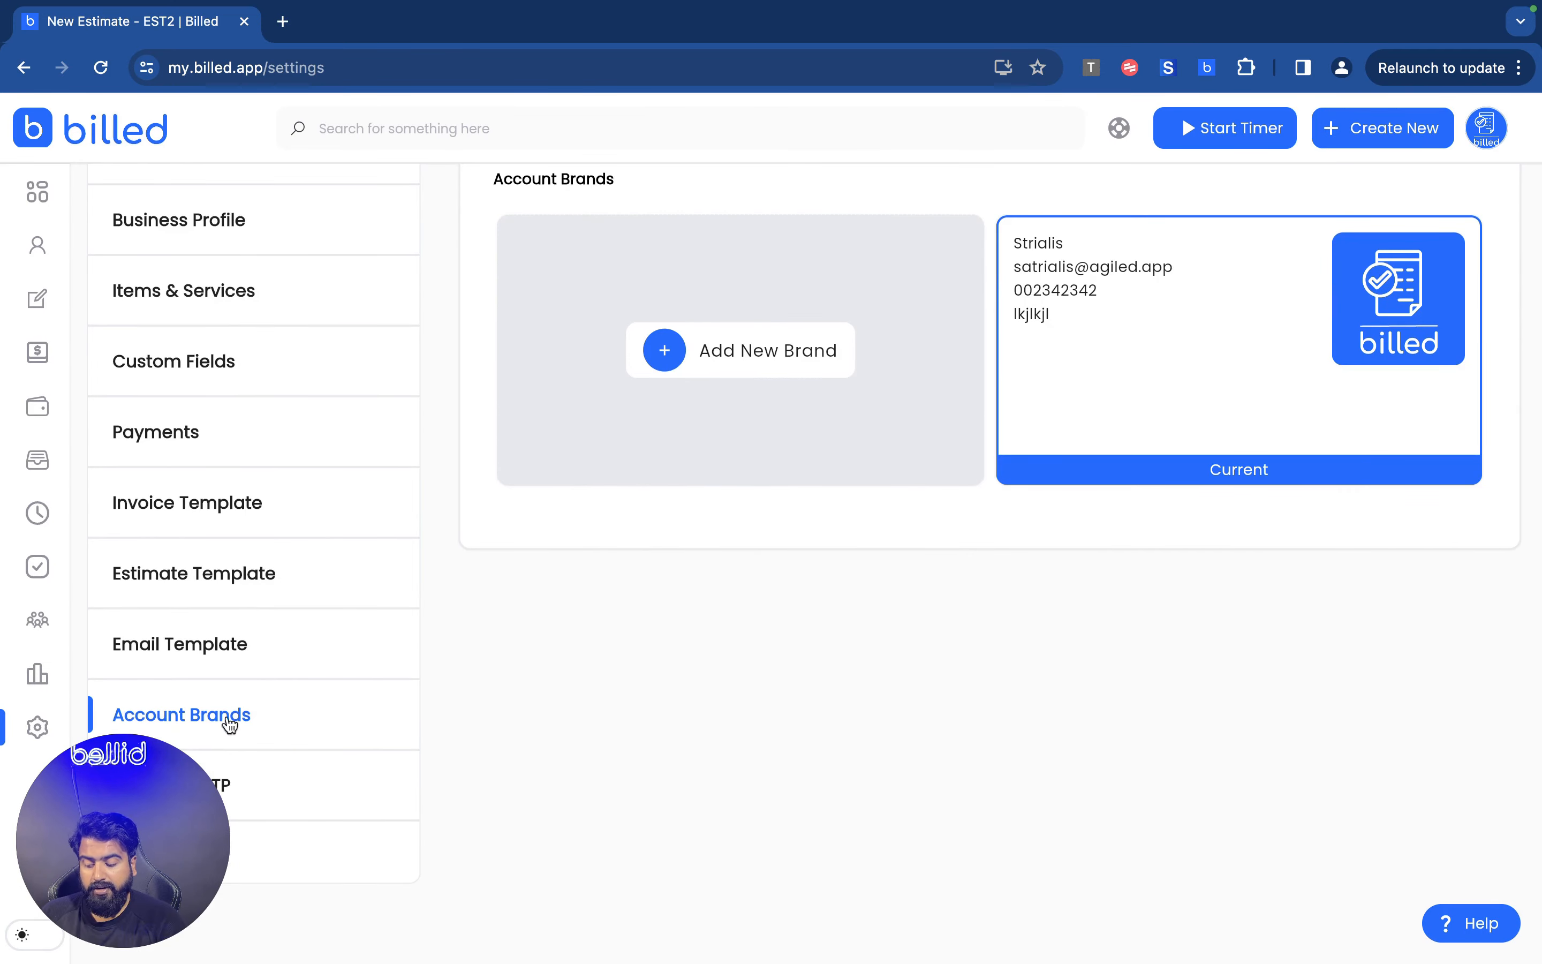
# Step: View the available integrations in the settings and return to the dashboard
pyautogui.click(364, 852)
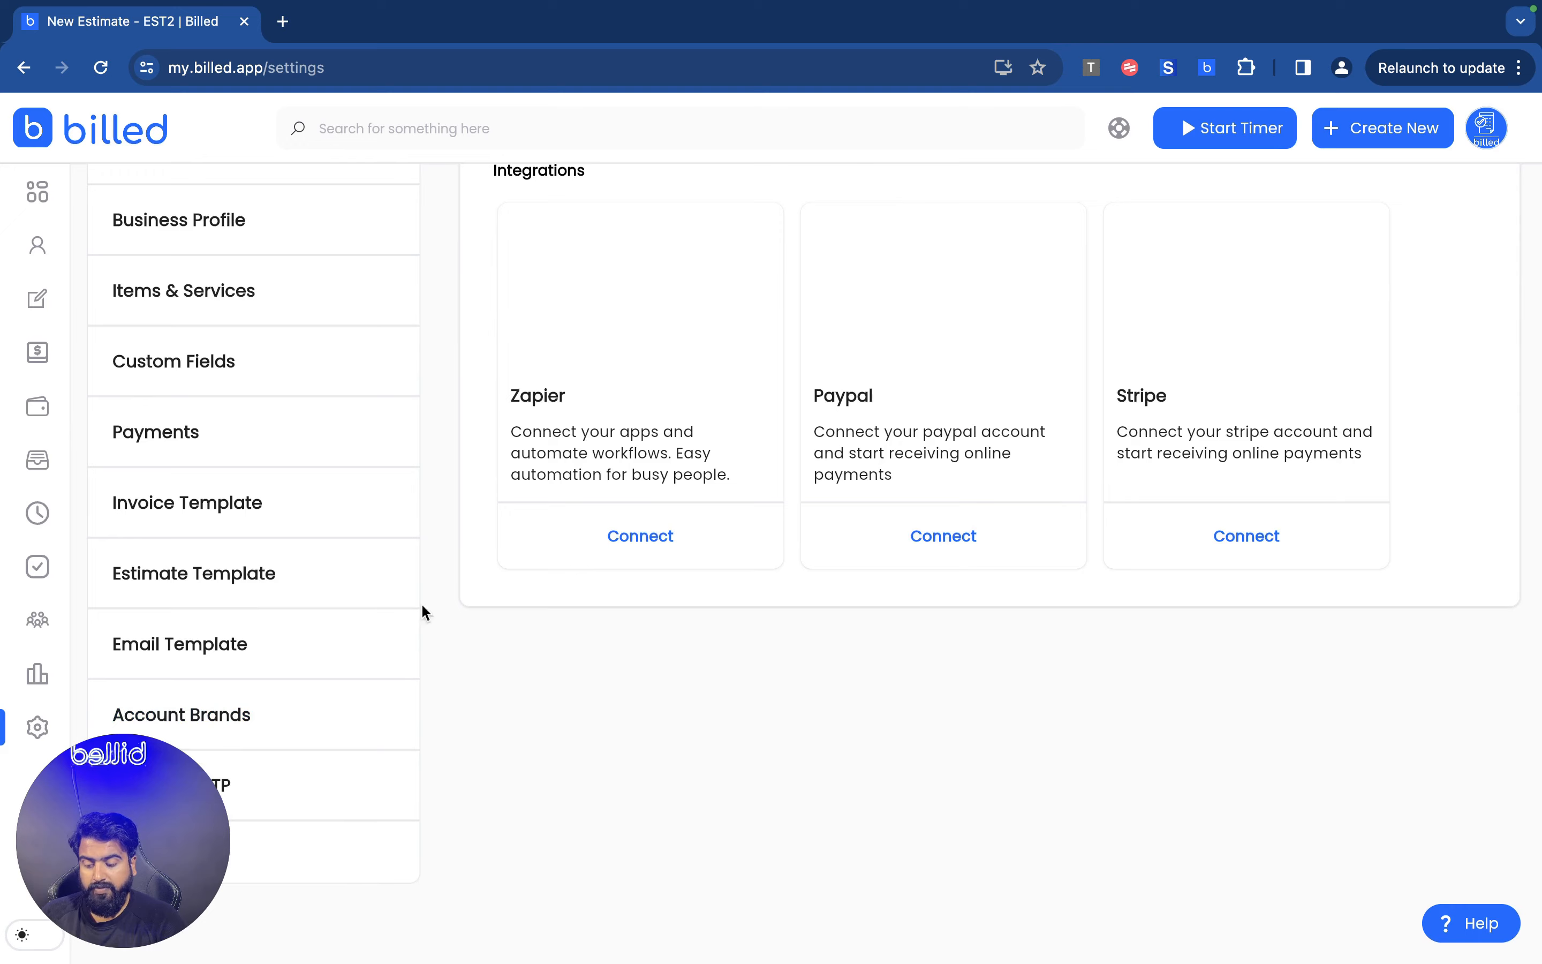
pyautogui.scroll(2, 513, 516)
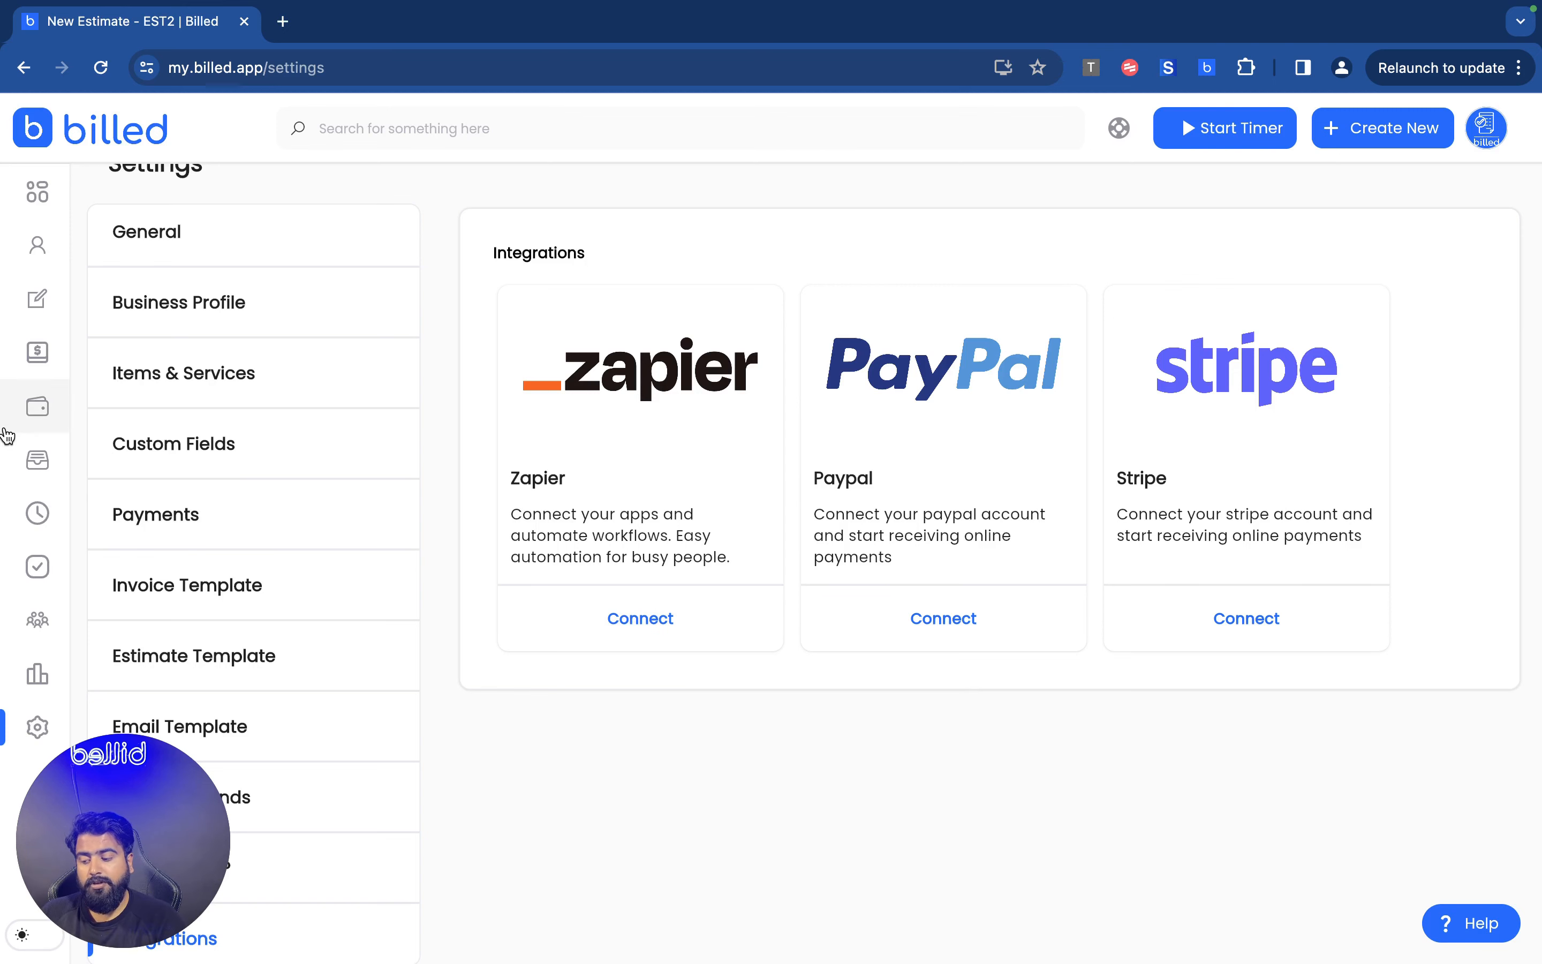
pyautogui.click(34, 187)
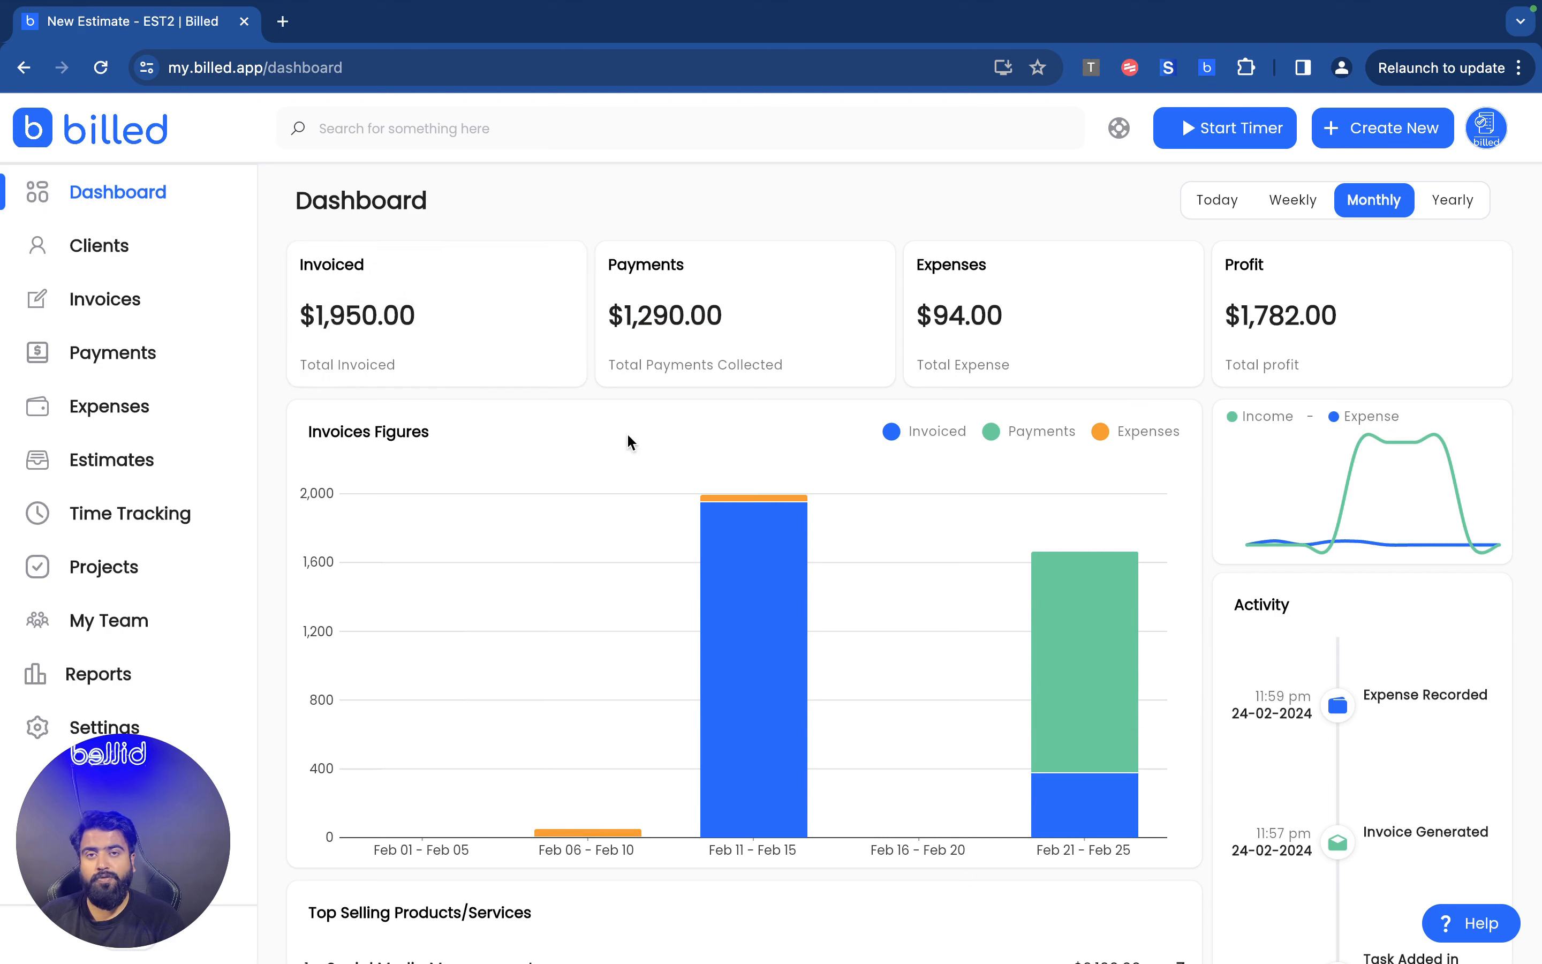